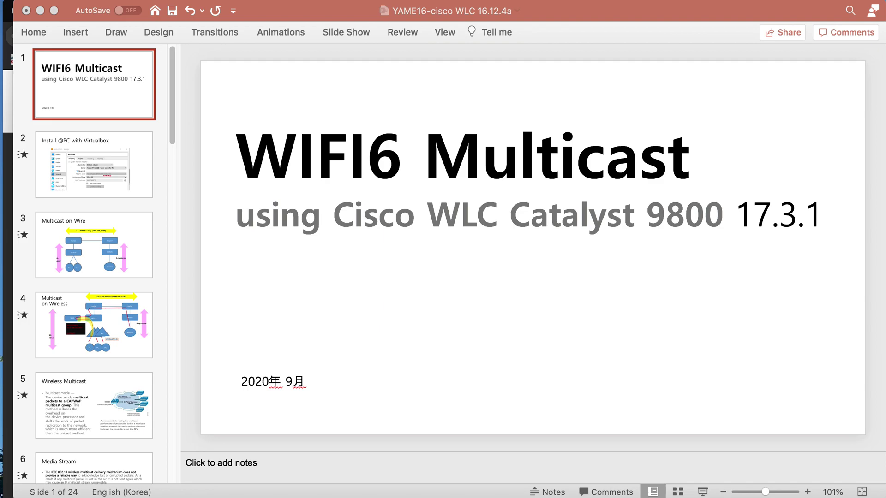
{"action": "left_click", "coordinate": [312, 312]}
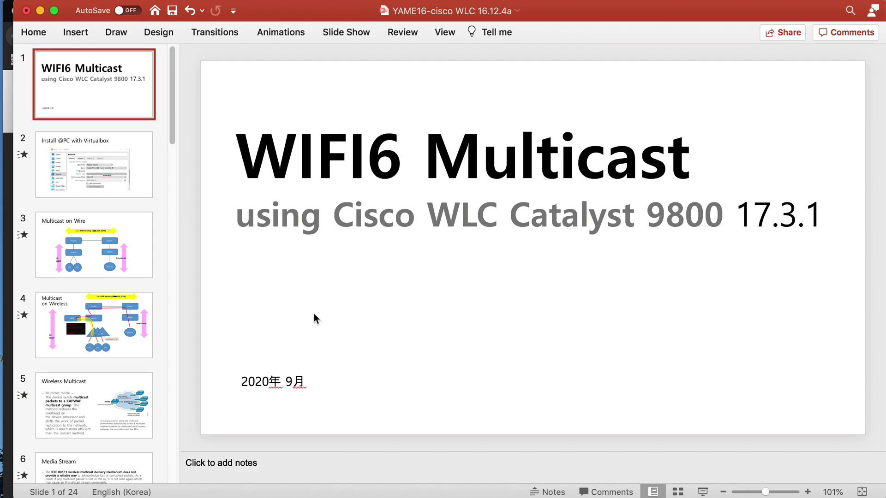
{"action": "left_click", "coordinate": [107, 172]}
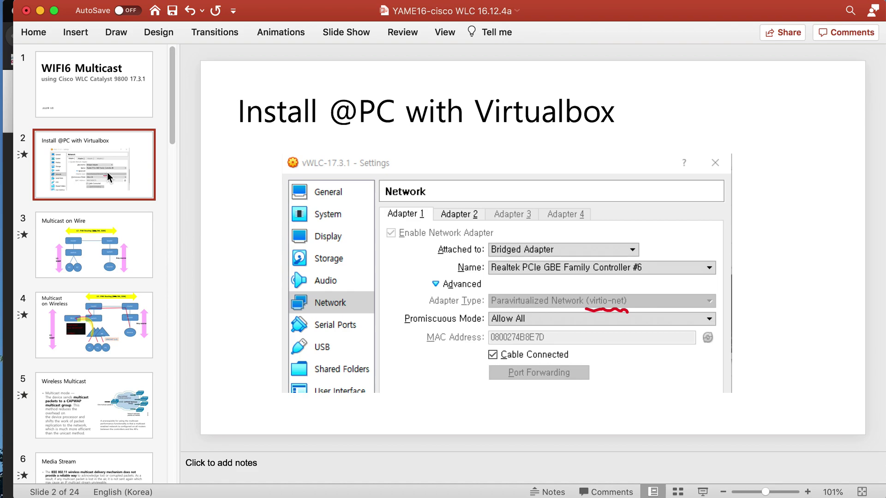
{"action": "left_click", "coordinate": [191, 165]}
{"action": "left_click", "coordinate": [102, 93]}
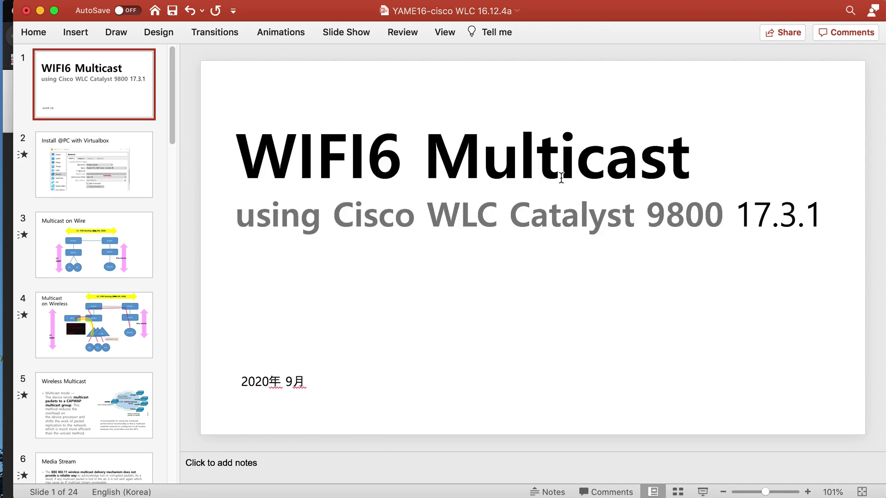
{"action": "double_click", "coordinate": [778, 234]}
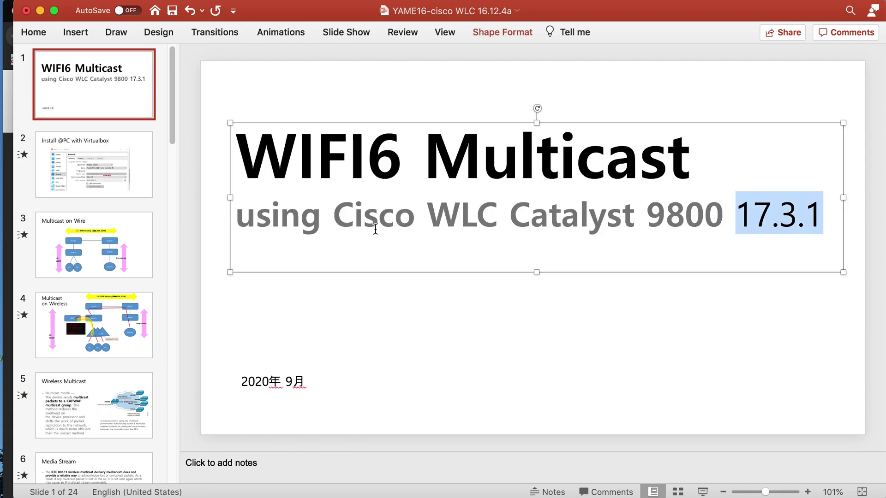
{"action": "left_click", "coordinate": [109, 195]}
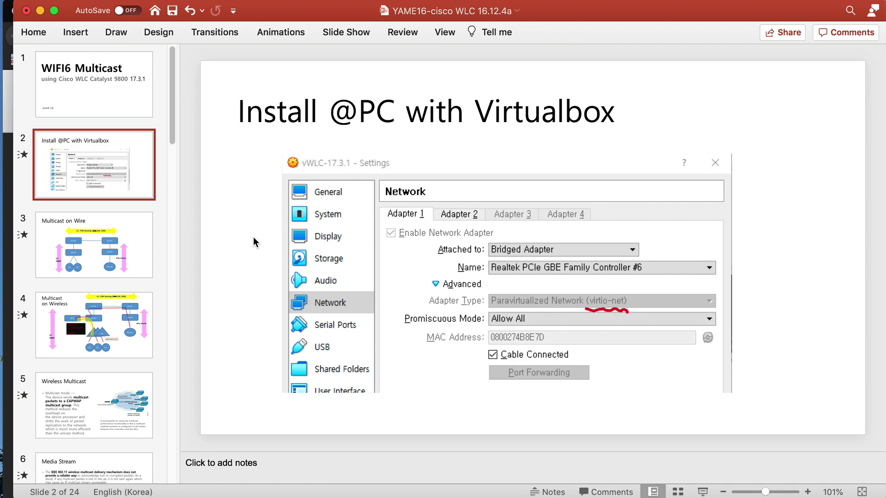
Show slide 3, Multicast on Wire, with its L3 PIM Routing and L2 IGMP diagram
{"action": "left_click", "coordinate": [138, 249]}
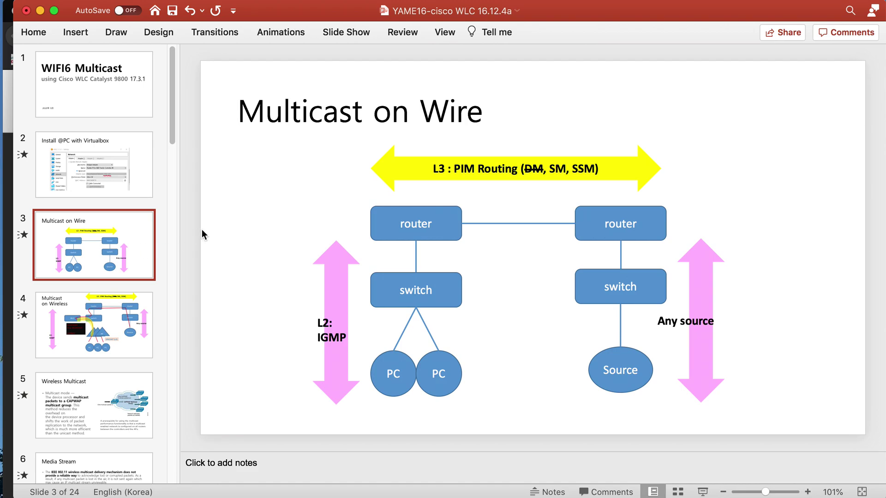
{"action": "triple_click", "coordinate": [301, 116]}
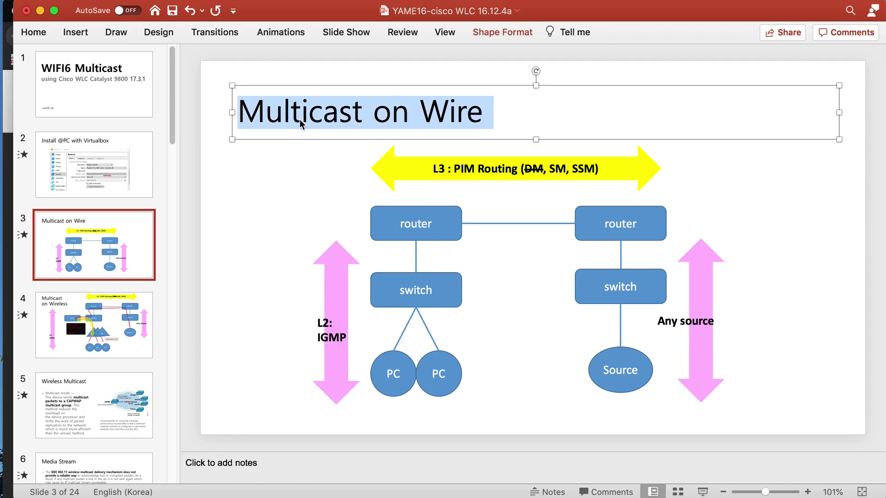
{"action": "left_click", "coordinate": [293, 169]}
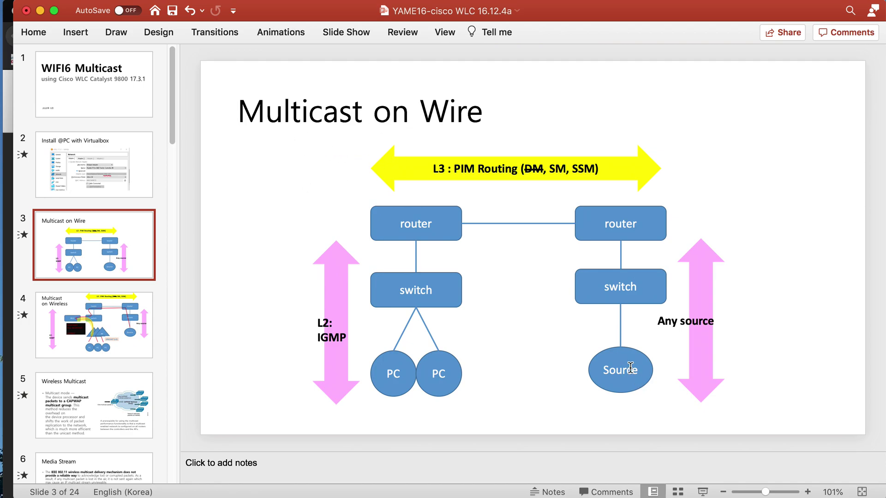
{"action": "left_click", "coordinate": [632, 381]}
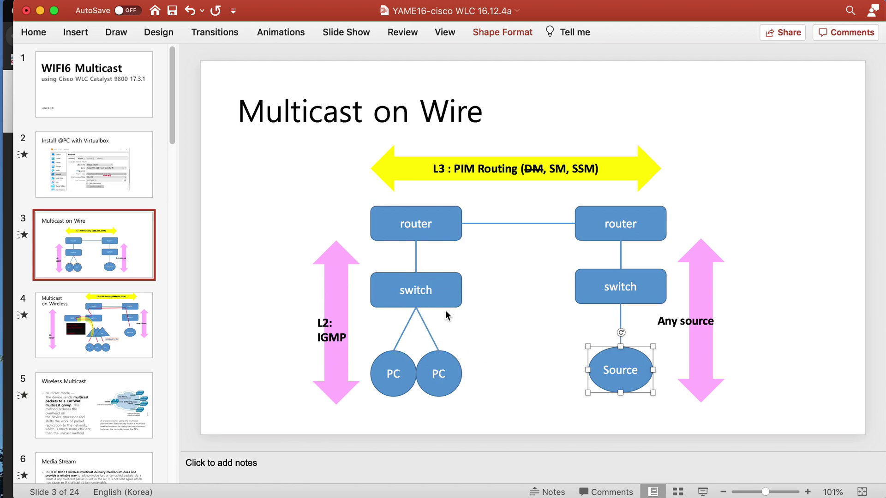
{"action": "left_click", "coordinate": [257, 311]}
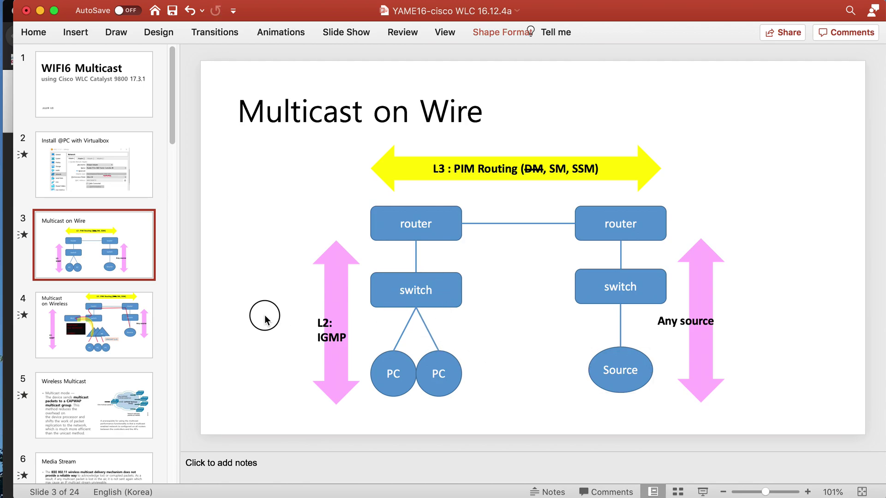
{"action": "left_click", "coordinate": [128, 338]}
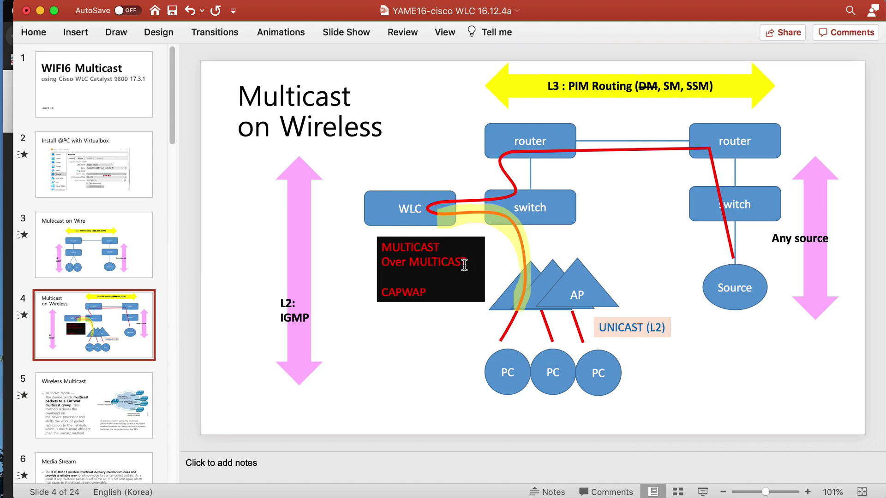
Select the first MULTICAST word in slide 4's black callout box
{"action": "double_click", "coordinate": [422, 253]}
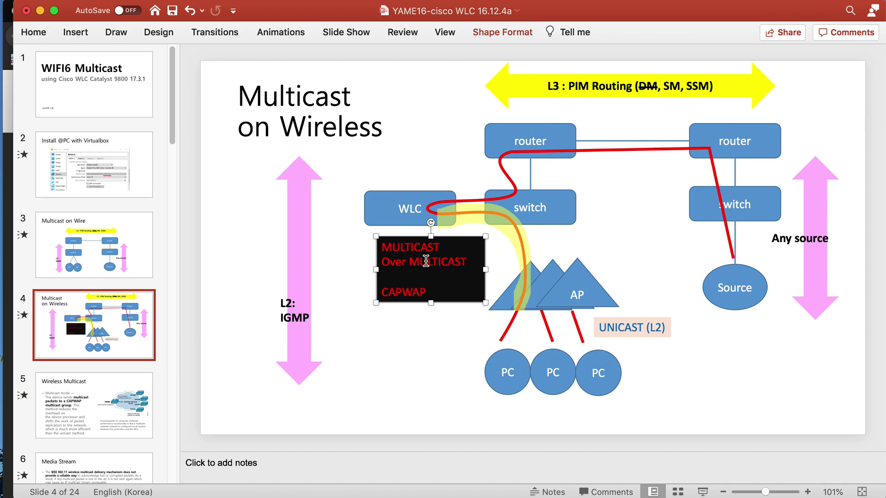
Highlight the second MULTICAST word and the L2 in the UNICAST (L2) label on slide 4
{"action": "double_click", "coordinate": [427, 261]}
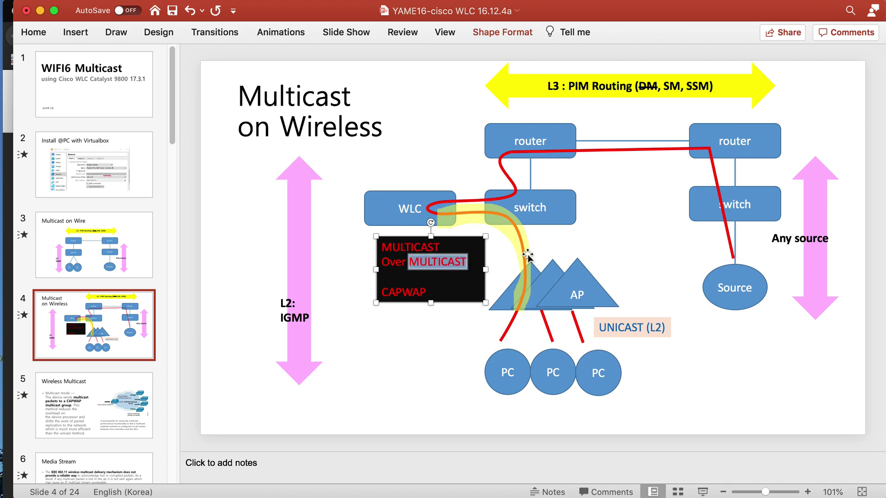
{"action": "left_click", "coordinate": [484, 353]}
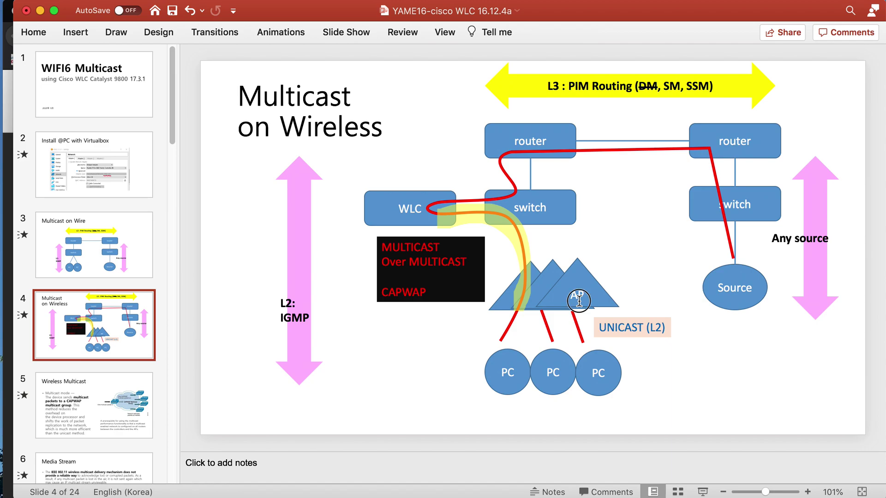
{"action": "left_click", "coordinate": [579, 301]}
{"action": "left_click", "coordinate": [601, 324]}
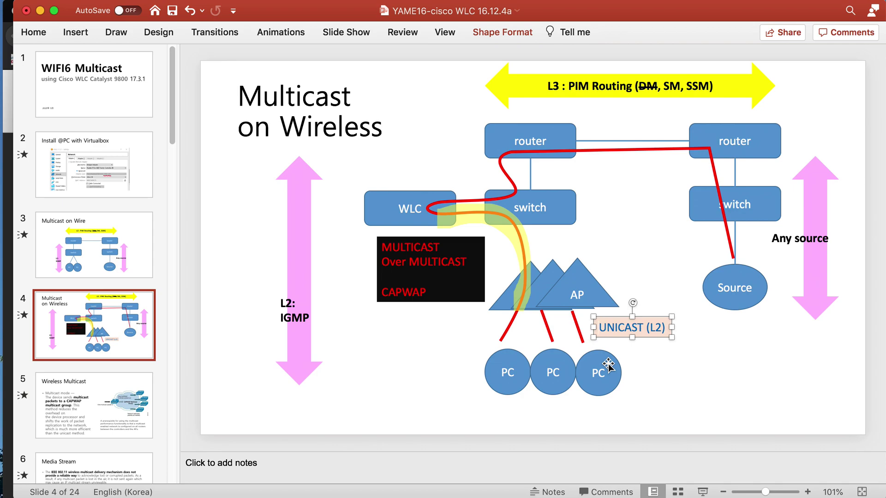
{"action": "left_click", "coordinate": [635, 364]}
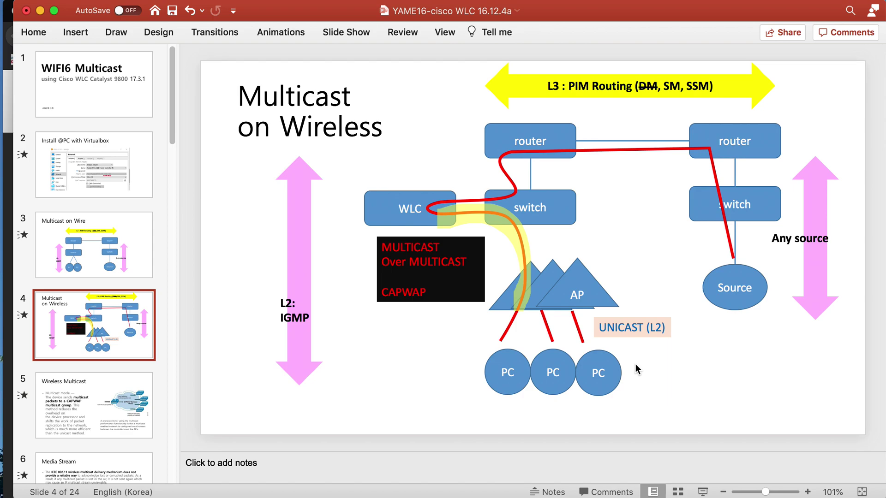
{"action": "left_click", "coordinate": [655, 328]}
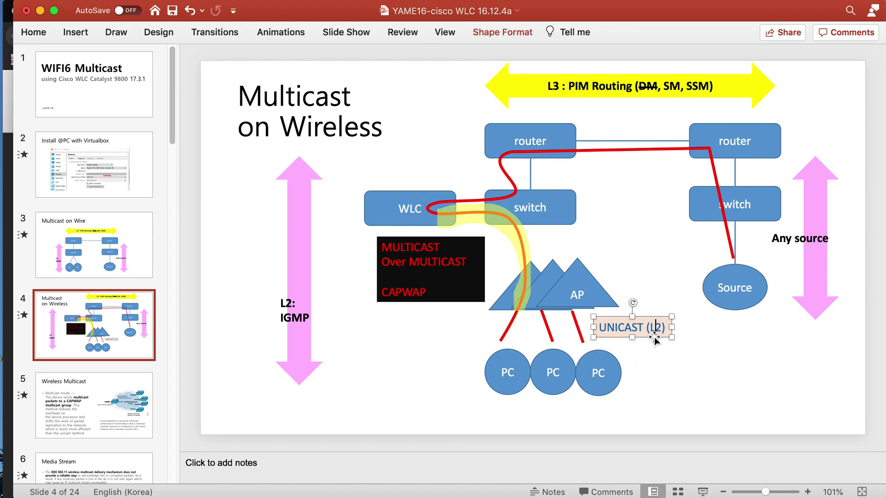
{"action": "double_click", "coordinate": [656, 329]}
Move through slide 5, Wireless Multicast, on to slide 6, Media Stream
{"action": "left_click", "coordinate": [652, 350]}
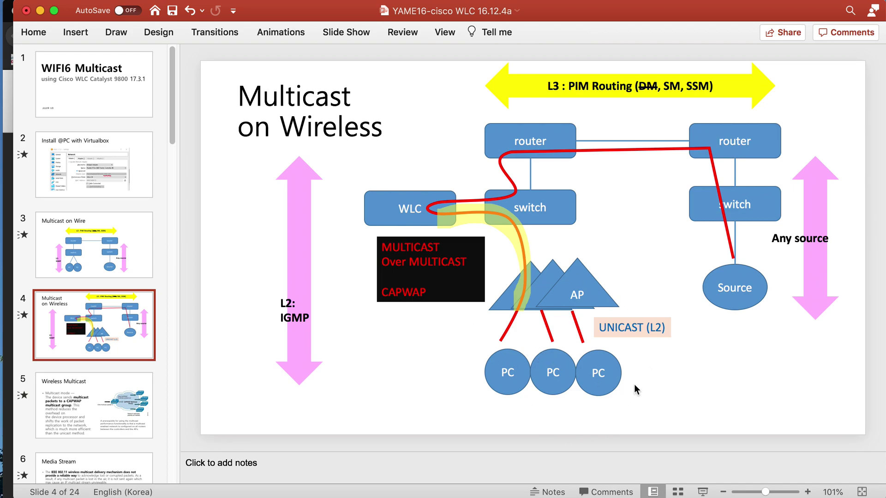
{"action": "left_click", "coordinate": [101, 436]}
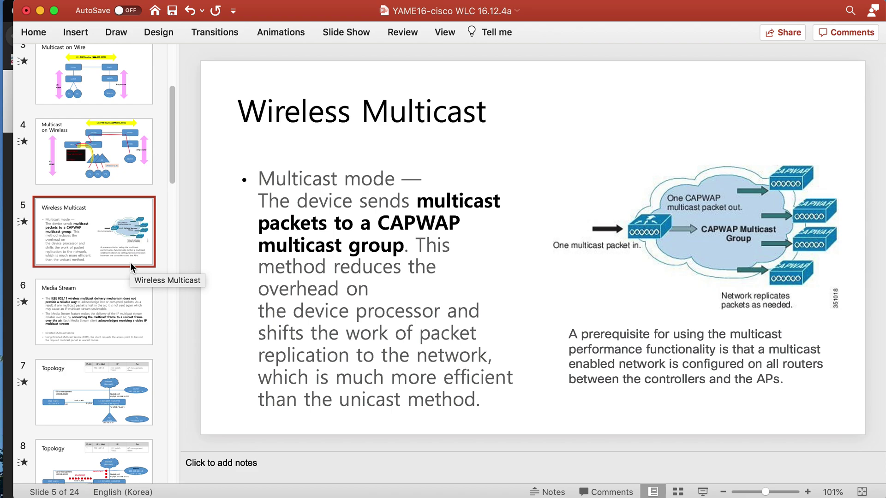
{"action": "left_click", "coordinate": [129, 308]}
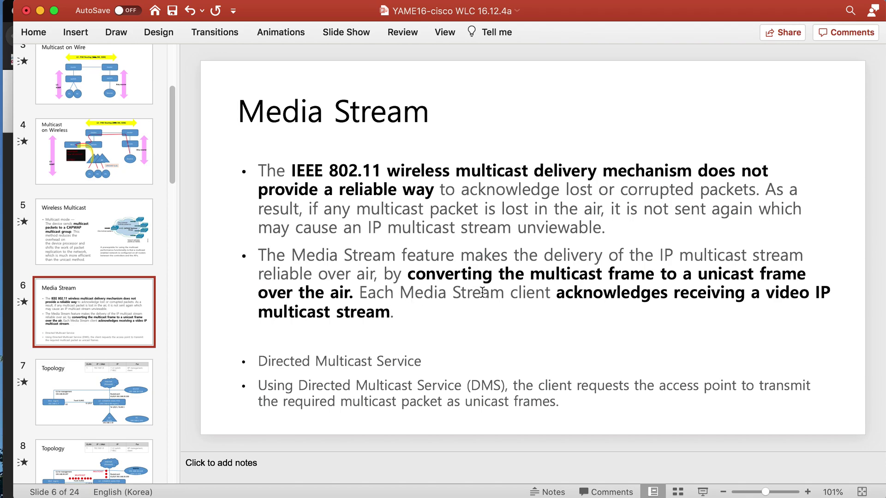
Select the word 'acknowledges' in slide 6's Media Stream body text
{"action": "double_click", "coordinate": [569, 295]}
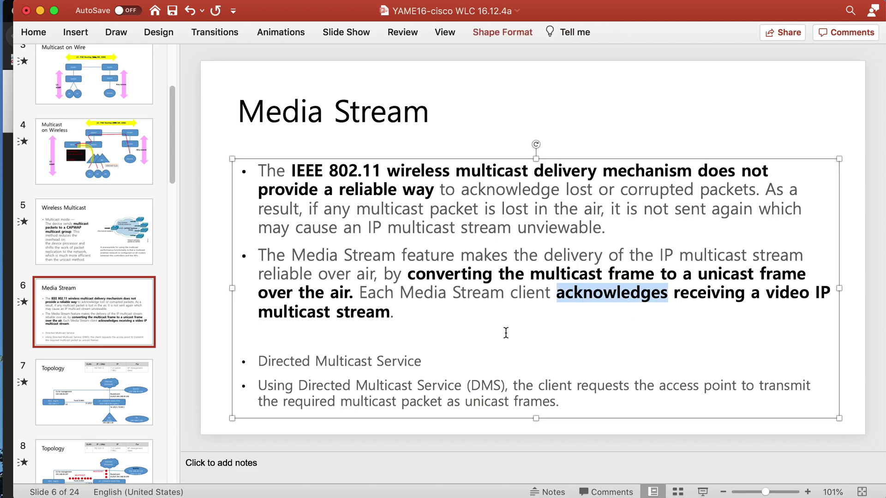
{"action": "left_click", "coordinate": [207, 388]}
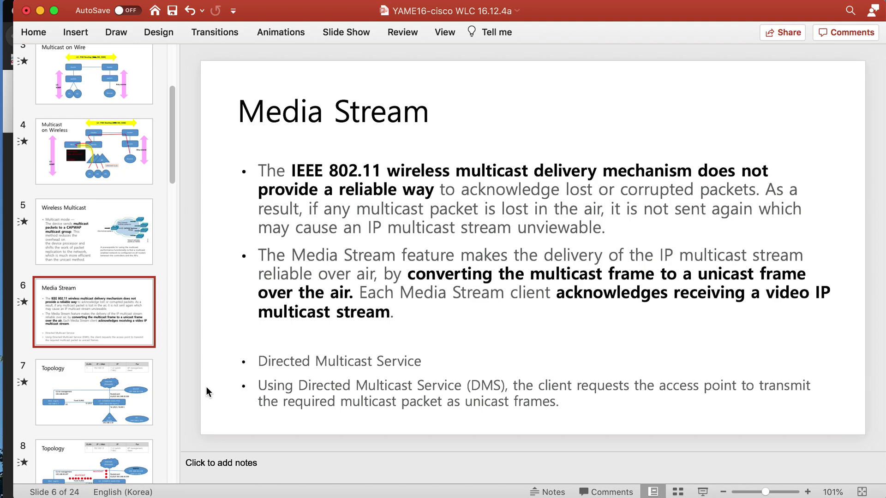
{"action": "left_click", "coordinate": [118, 398]}
On slide 7, Topology, undo a trial VLAN column resize of the addressing table, then advance to slide 8
{"action": "scroll", "coordinate": [116, 398], "scroll_direction": "down", "scroll_amount": 3}
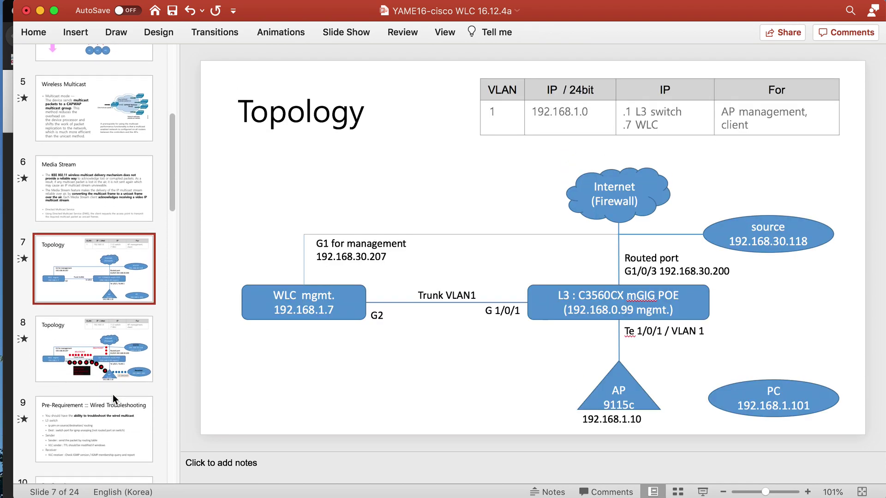
{"action": "scroll", "coordinate": [114, 398], "scroll_direction": "down", "scroll_amount": 2}
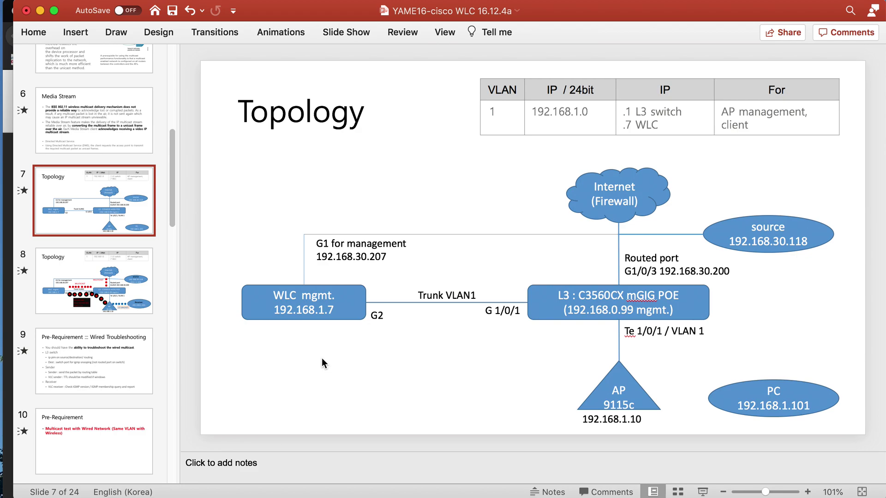
{"action": "left_click_drag", "start_coordinate": [481, 112], "coordinate": [714, 119]}
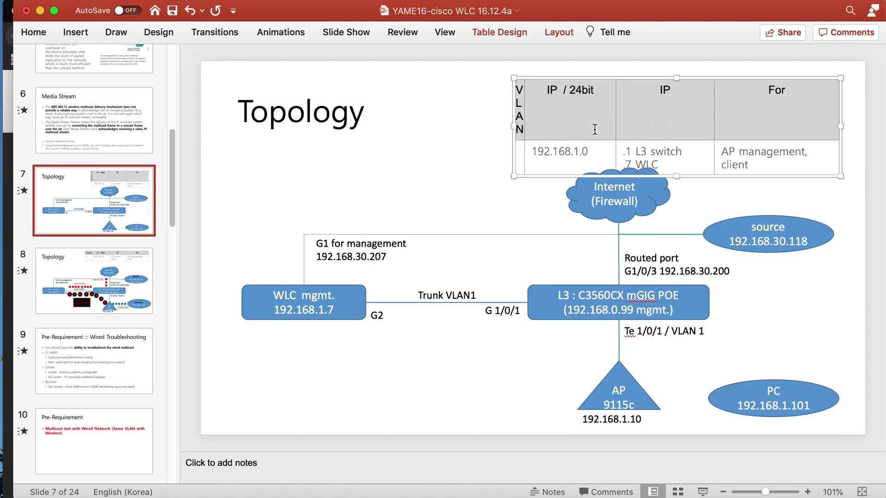
{"action": "key", "text": "super+z"}
{"action": "left_click", "coordinate": [502, 165]}
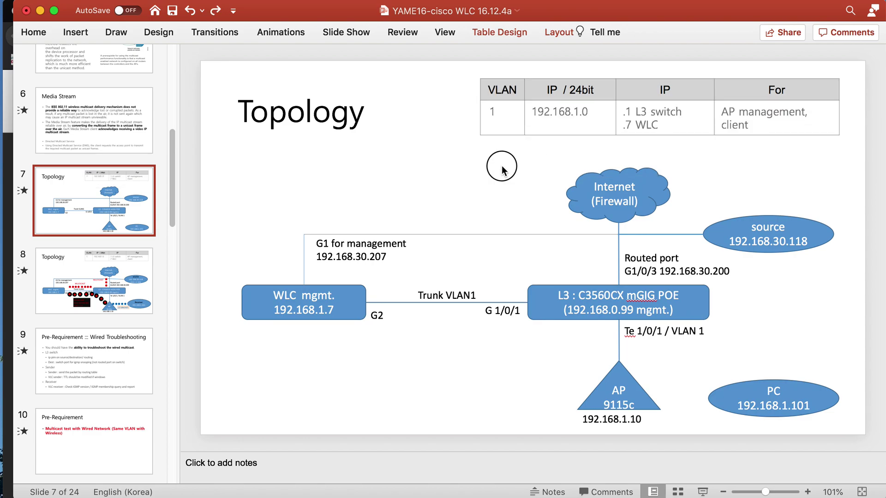
{"action": "left_click", "coordinate": [721, 111]}
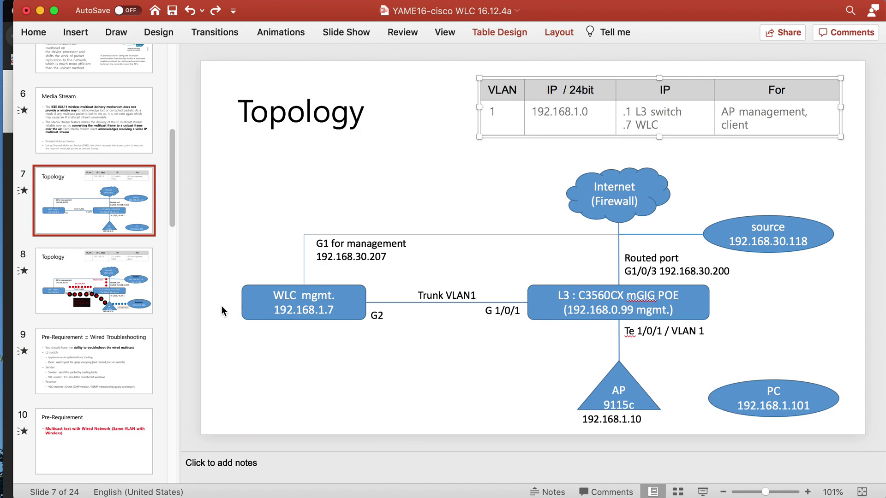
{"action": "left_click", "coordinate": [145, 295]}
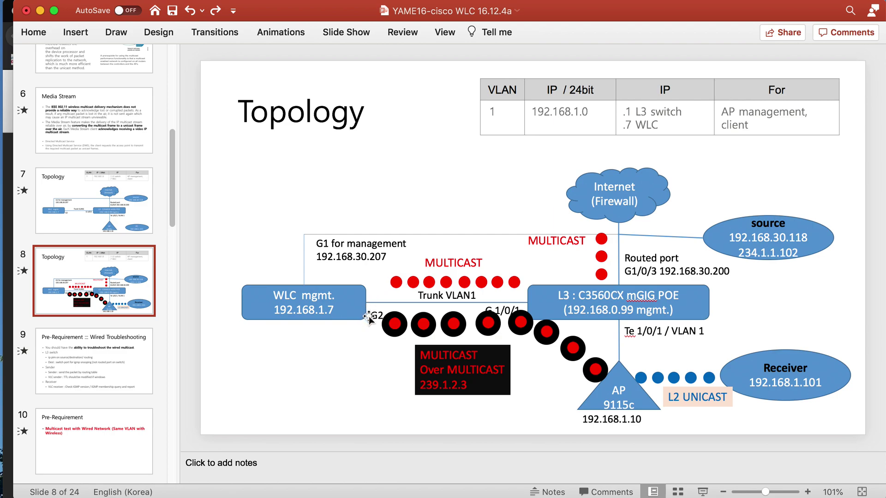
Select the last red dot beside the AP triangle in the multicast flow overlay
{"action": "left_click", "coordinate": [599, 368]}
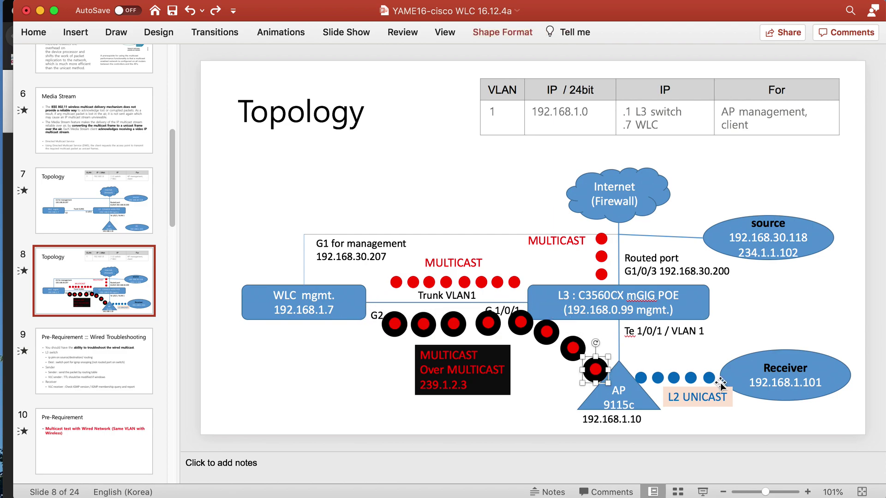
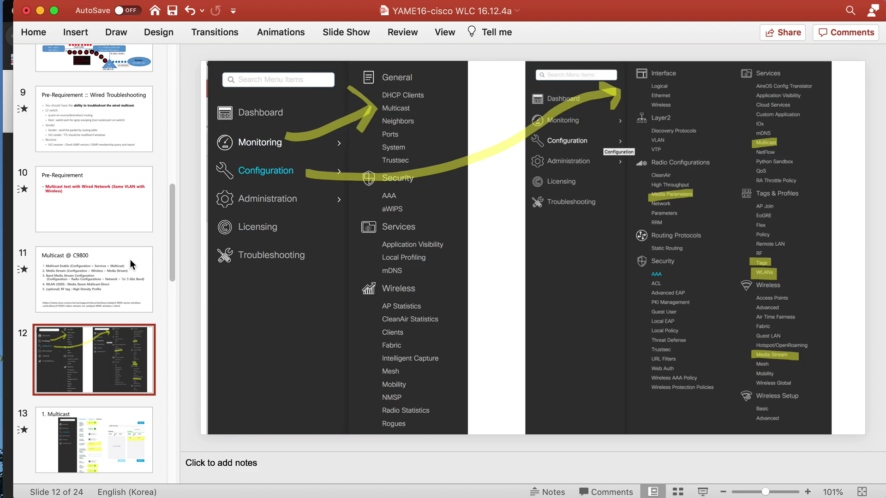
Scroll the slide list past slide 12's map of the Multicast and Media Stream settings
{"action": "scroll", "coordinate": [130, 259], "scroll_direction": "down", "scroll_amount": 5}
{"action": "scroll", "coordinate": [130, 259], "scroll_direction": "down", "scroll_amount": 5}
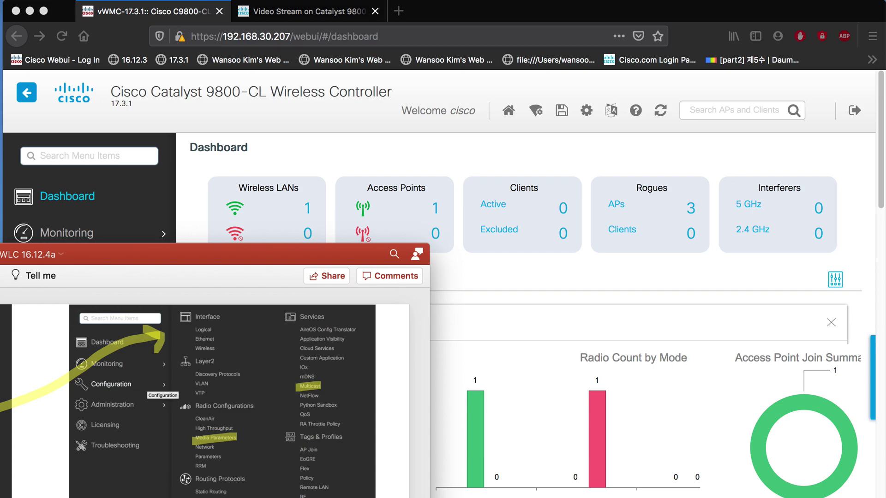
Move the presentation aside and open the controller's Configuration > Services > Multicast page
{"action": "left_click_drag", "start_coordinate": [424, 250], "coordinate": [3, 304]}
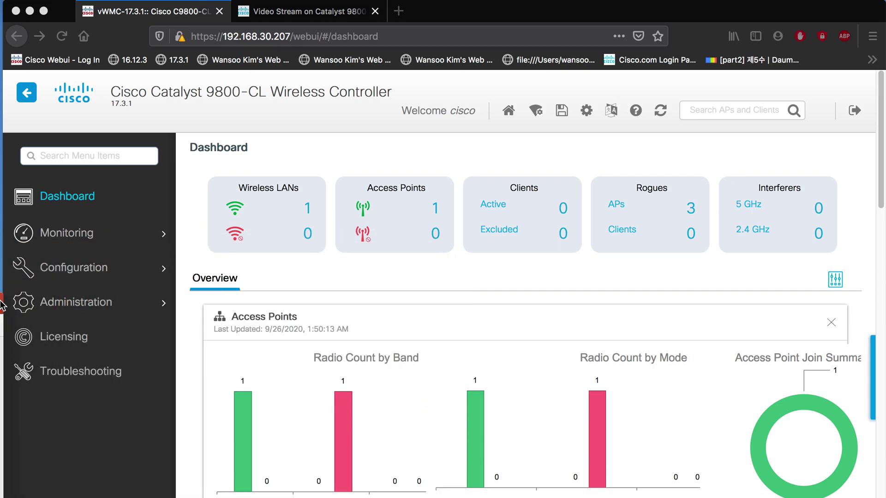
{"action": "left_click", "coordinate": [298, 263]}
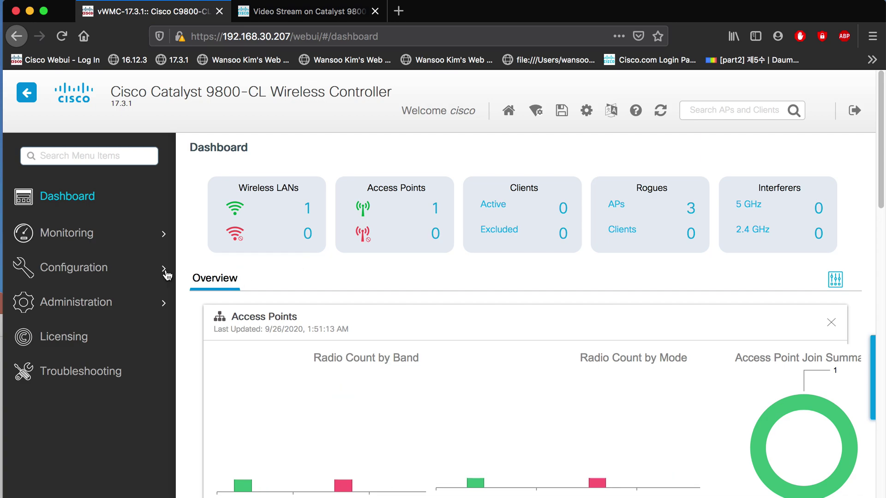
{"action": "mouse_move", "coordinate": [167, 275]}
{"action": "left_click", "coordinate": [401, 260]}
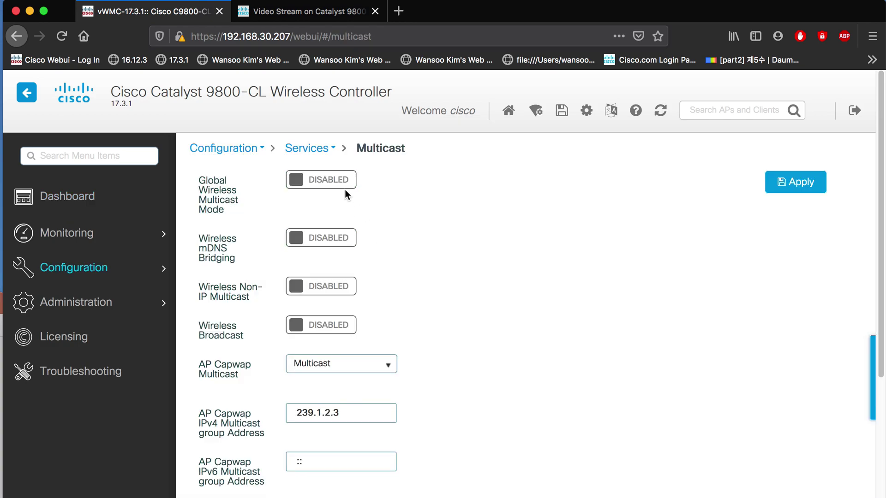
Turn on Global Multicast, IGMP Snooping and Querier, enable snooping on VLAN default, and apply
{"action": "left_click", "coordinate": [344, 189]}
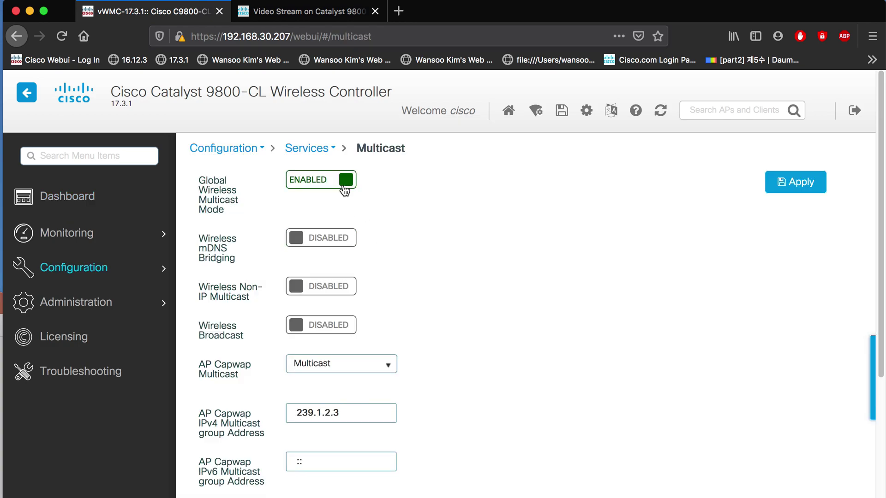
{"action": "scroll", "coordinate": [345, 189], "scroll_direction": "down", "scroll_amount": 3}
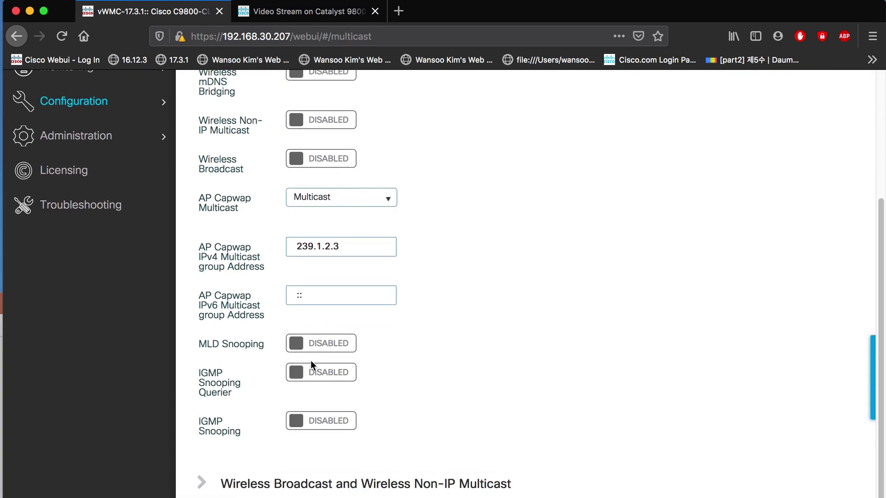
{"action": "left_click", "coordinate": [305, 429]}
{"action": "left_click", "coordinate": [320, 377]}
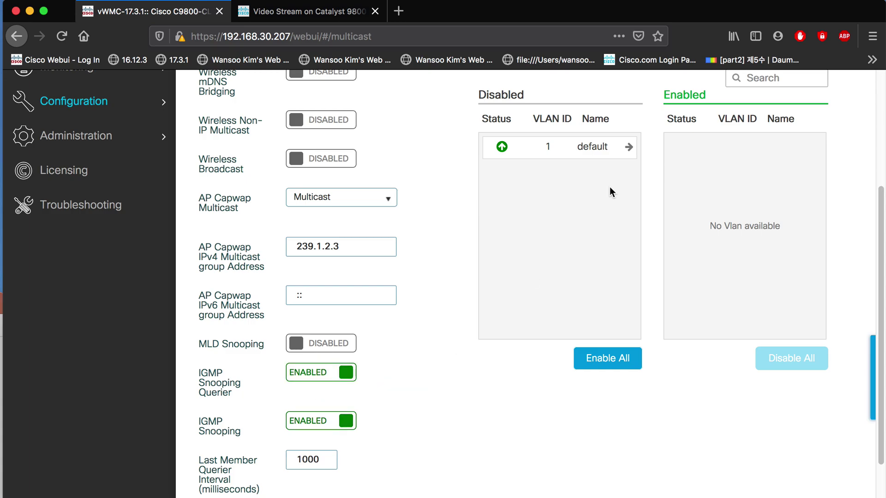
{"action": "left_click", "coordinate": [629, 148]}
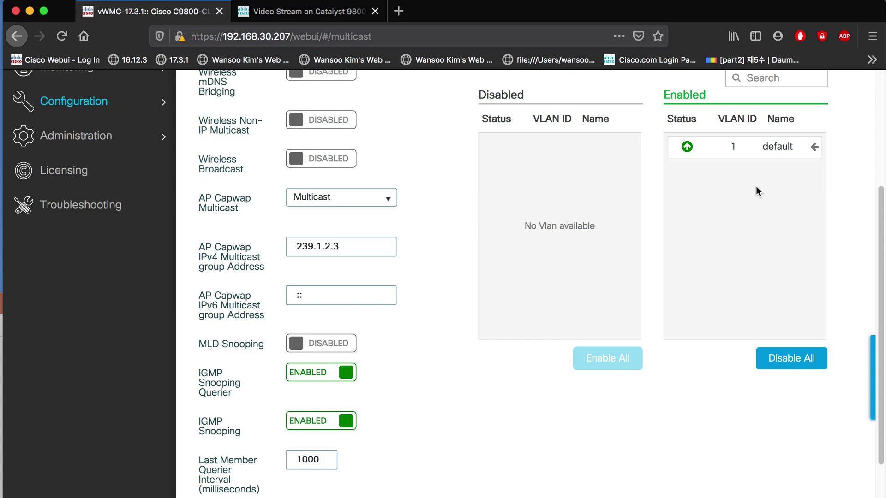
{"action": "scroll", "coordinate": [756, 186], "scroll_direction": "up", "scroll_amount": 4}
{"action": "left_click", "coordinate": [779, 183]}
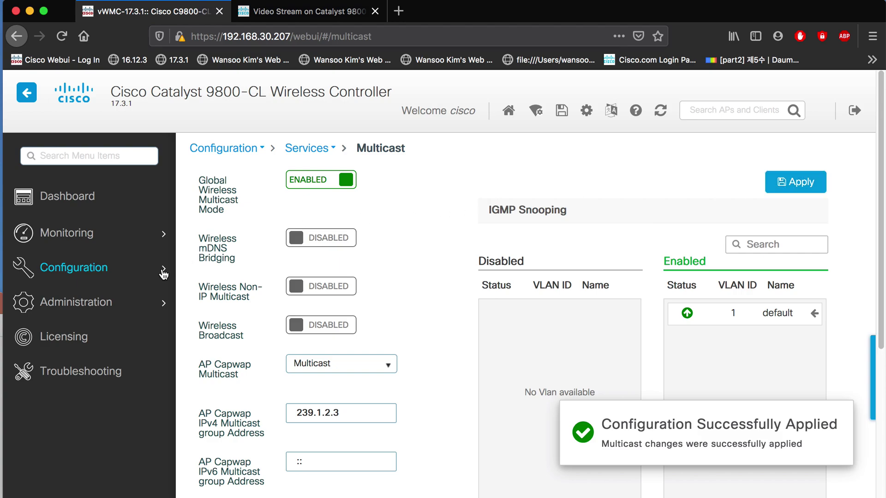
{"action": "mouse_move", "coordinate": [163, 274]}
{"action": "scroll", "coordinate": [383, 331], "scroll_direction": "down", "scroll_amount": 4}
{"action": "scroll", "coordinate": [383, 331], "scroll_direction": "down", "scroll_amount": 2}
Enable Multicast Direct in the Media Stream settings and apply it
{"action": "left_click", "coordinate": [408, 398]}
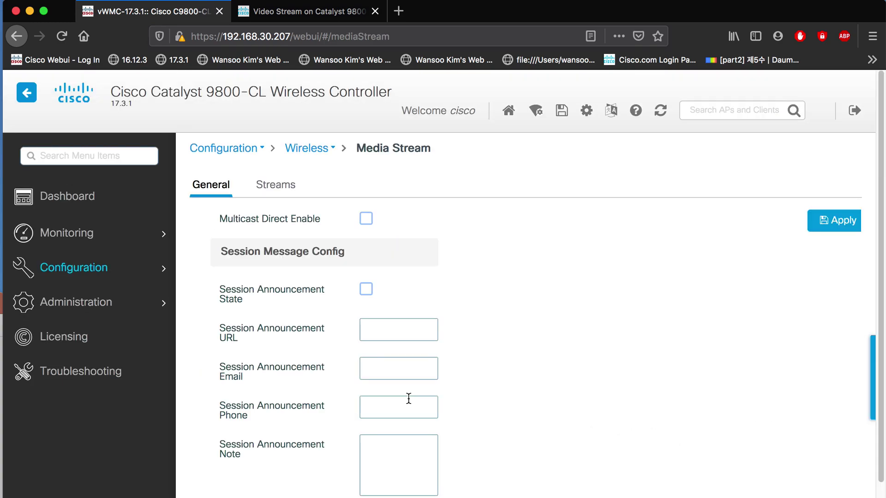
{"action": "triple_click", "coordinate": [249, 219]}
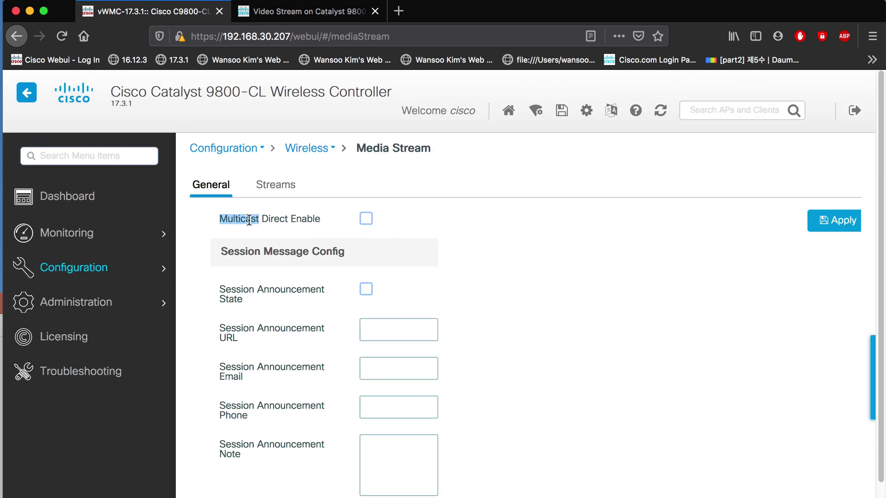
{"action": "left_click", "coordinate": [366, 219]}
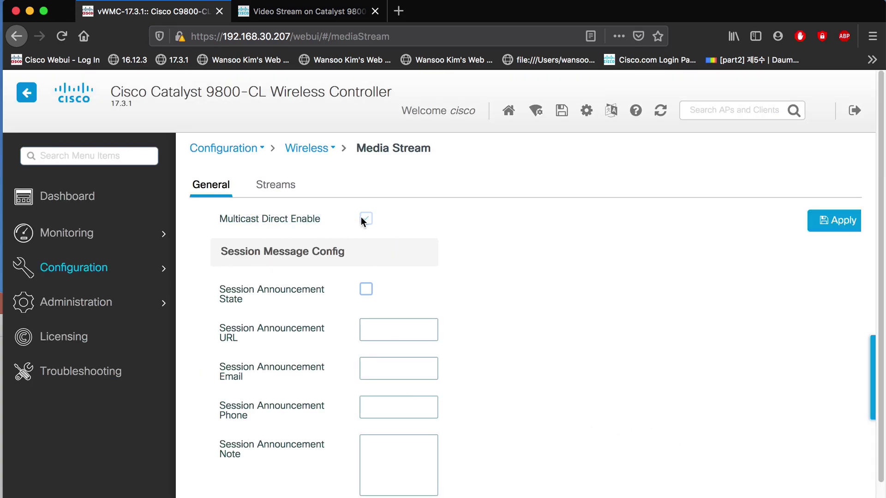
{"action": "left_click", "coordinate": [825, 225]}
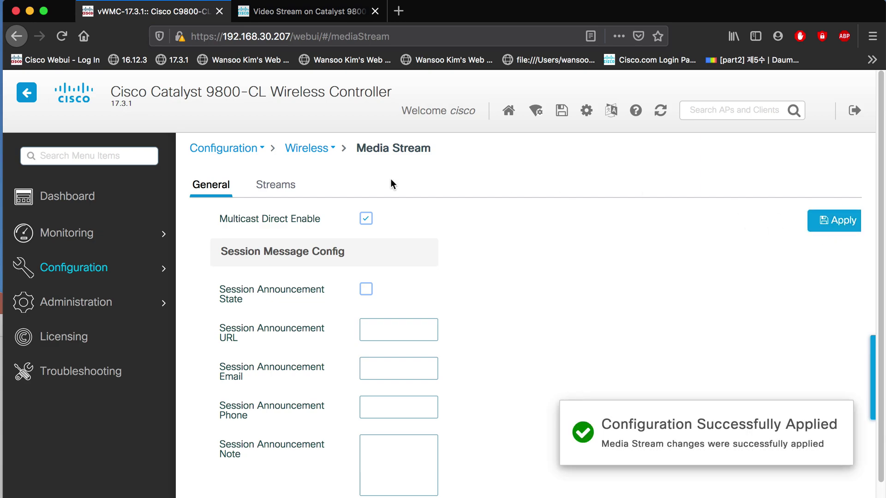
Add a new media stream named 234.1.1.102 with start and end address 234.1.1.102
{"action": "left_click", "coordinate": [284, 185]}
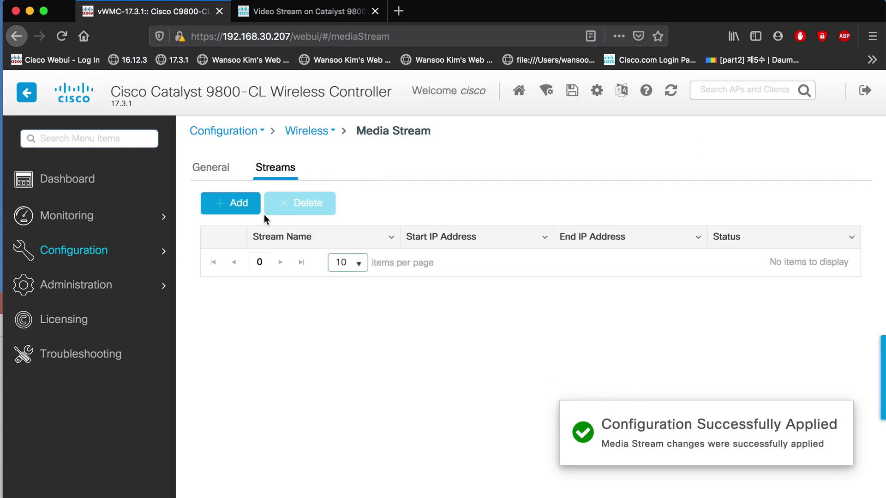
{"action": "left_click", "coordinate": [246, 207]}
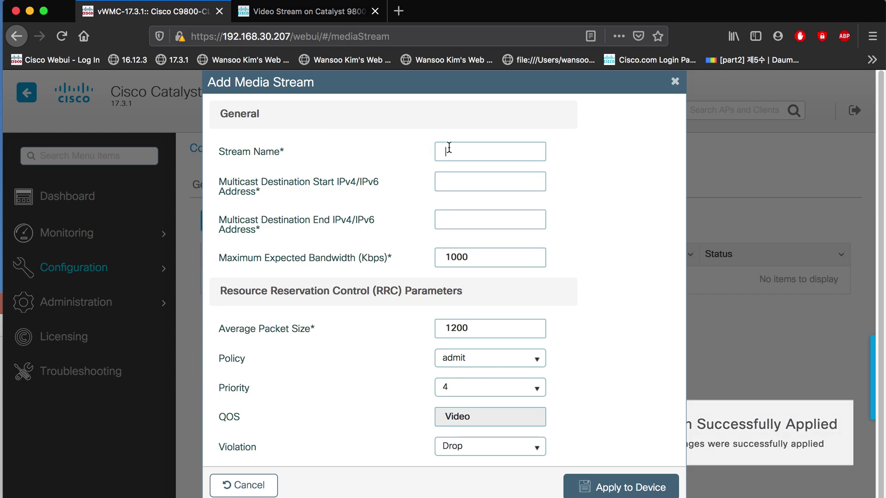
{"action": "type", "text": "2"}
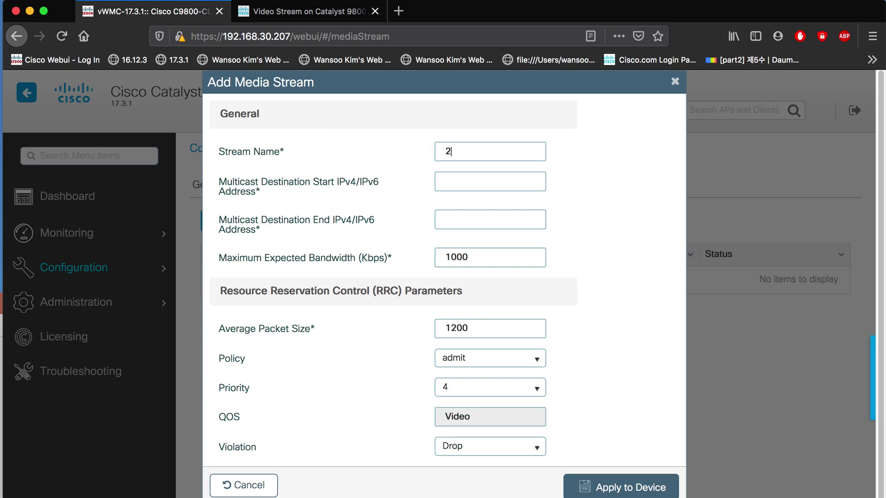
{"action": "type", "text": "34.1.1.102"}
{"action": "left_click", "coordinate": [467, 146]}
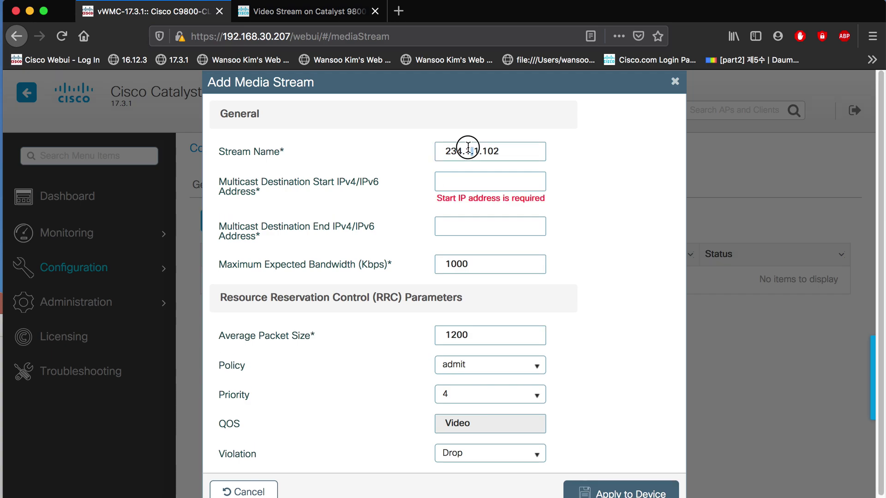
{"action": "double_click", "coordinate": [467, 148]}
{"action": "key", "text": "super+c"}
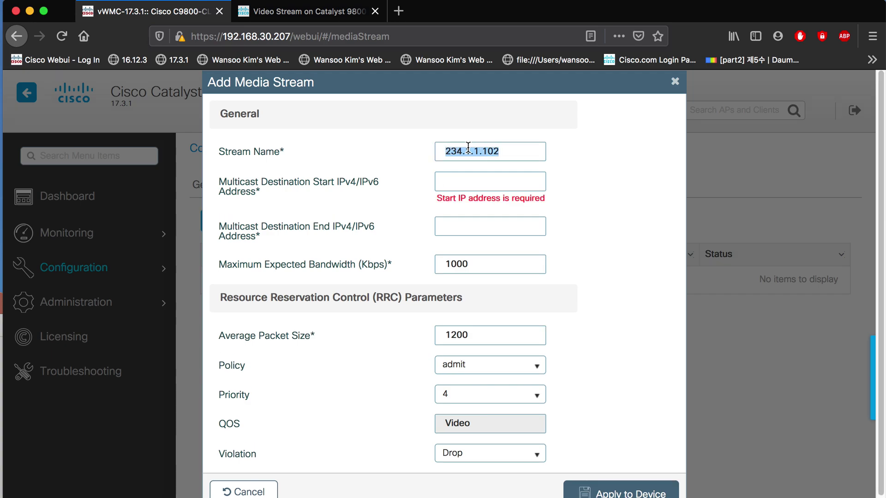
{"action": "left_click", "coordinate": [467, 180]}
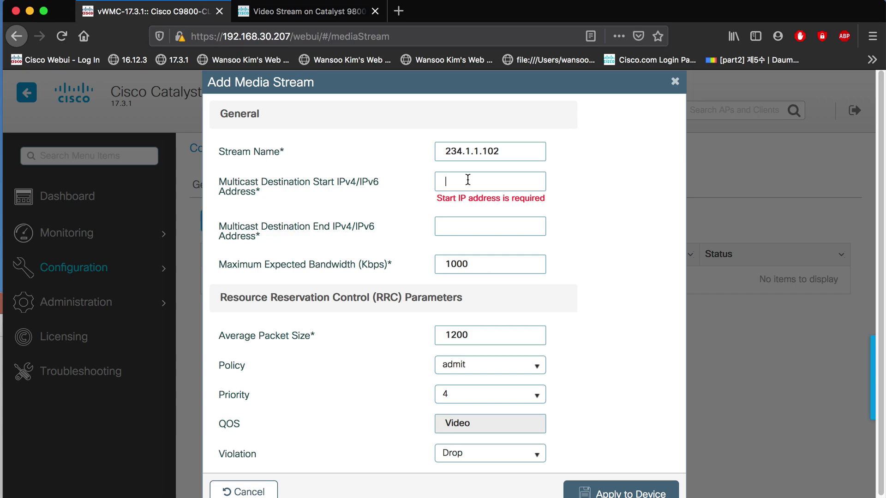
{"action": "key", "text": "super+v"}
{"action": "left_click", "coordinate": [469, 221]}
{"action": "key", "text": "super+v"}
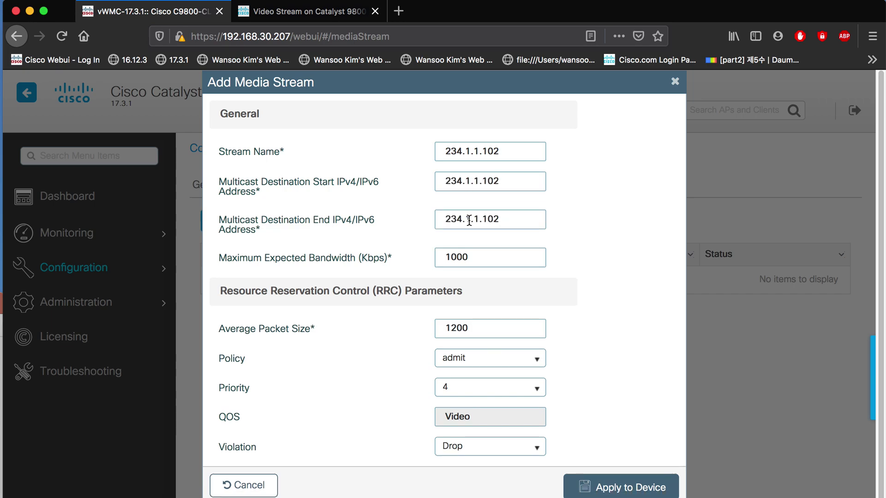
Set bandwidth 5000 Kbps, packet size 1400, violation Fallback, and apply the stream to the device
{"action": "left_click", "coordinate": [457, 257]}
{"action": "key", "text": "BackSpace"}
{"action": "key", "text": "BackSpace"}
{"action": "type", "text": "50"}
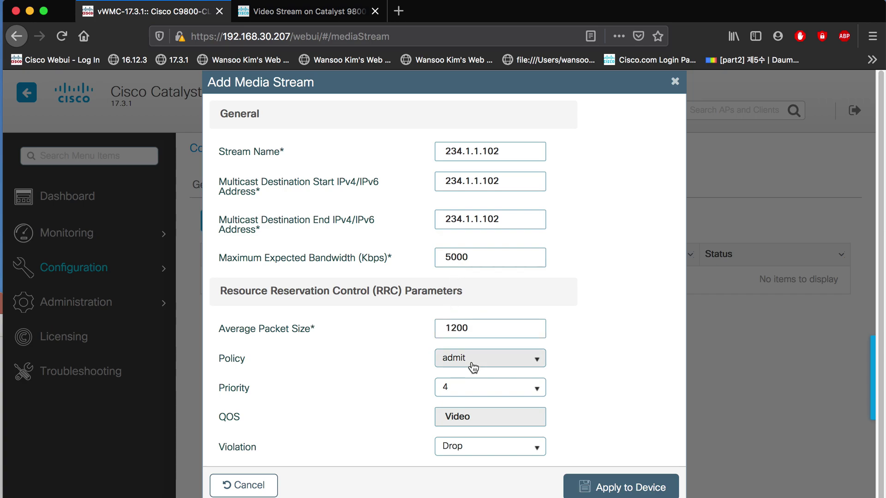
{"action": "key", "text": "BackSpace"}
{"action": "type", "text": "4"}
{"action": "scroll", "coordinate": [410, 370], "scroll_direction": "down", "scroll_amount": 1}
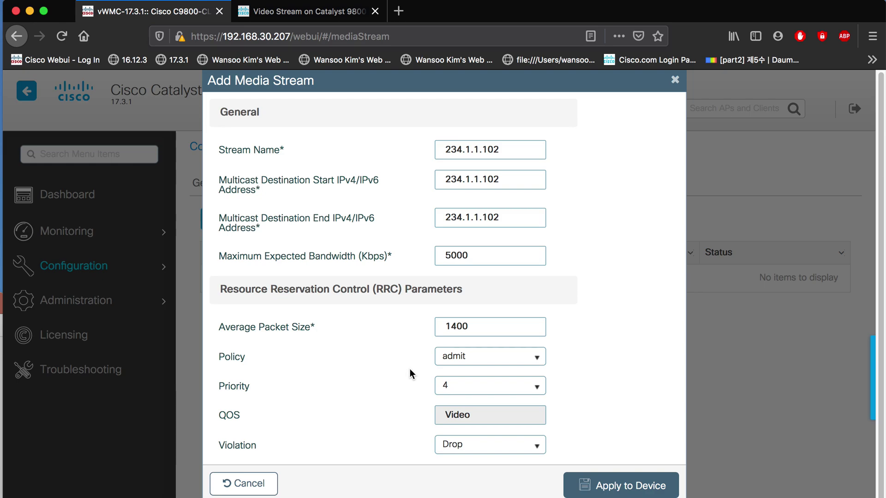
{"action": "left_click", "coordinate": [466, 415]}
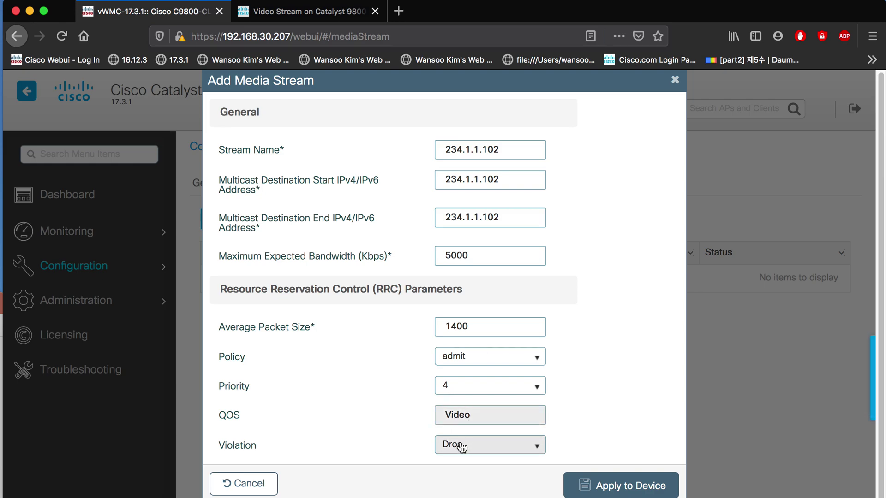
{"action": "left_click", "coordinate": [466, 446]}
{"action": "left_click", "coordinate": [467, 482]}
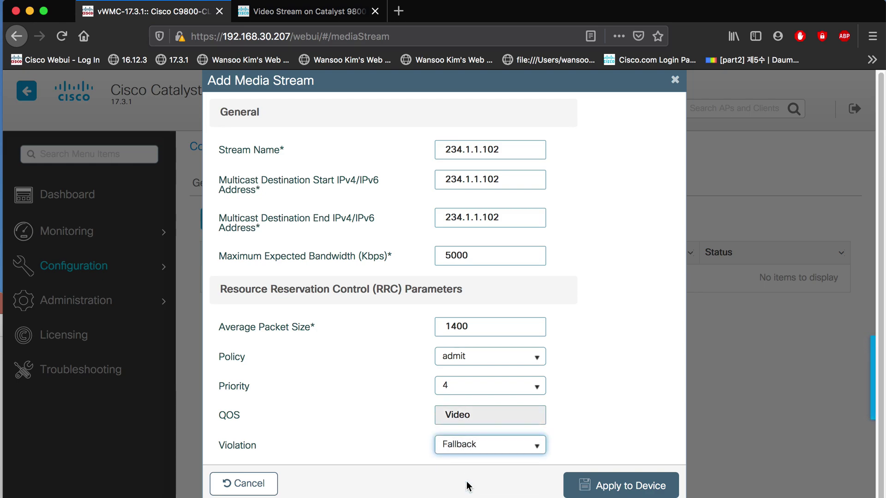
{"action": "left_click", "coordinate": [580, 485]}
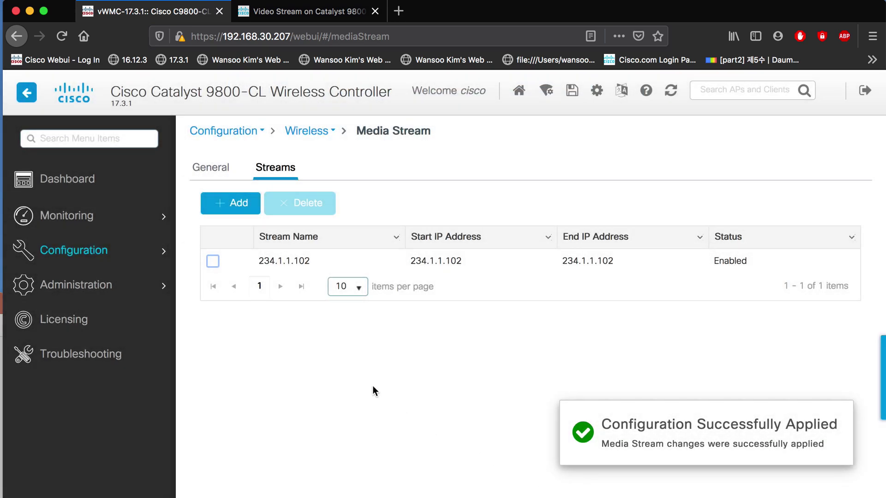
Disable the 5 GHz network status and apply it
{"action": "left_click", "coordinate": [165, 251]}
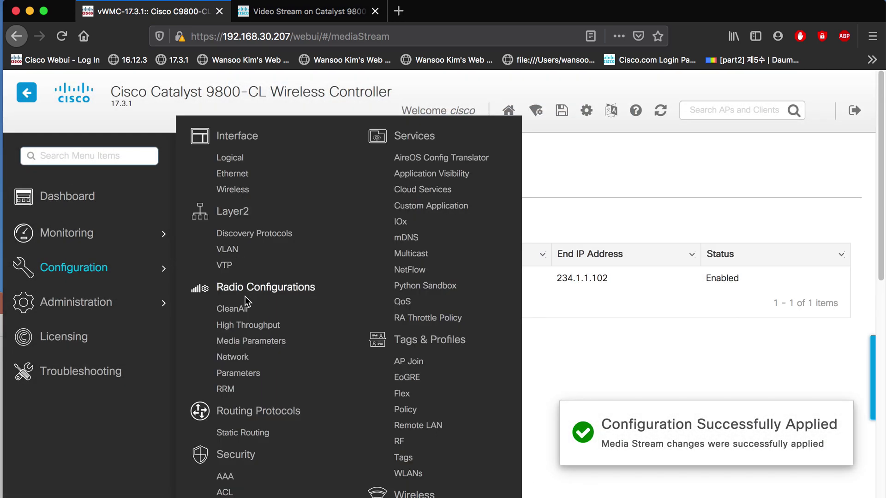
{"action": "left_click", "coordinate": [255, 341]}
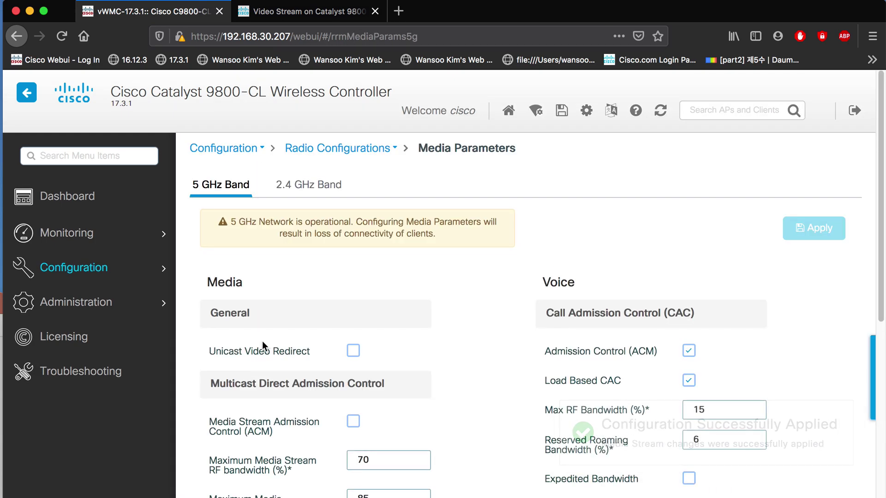
{"action": "left_click", "coordinate": [161, 276]}
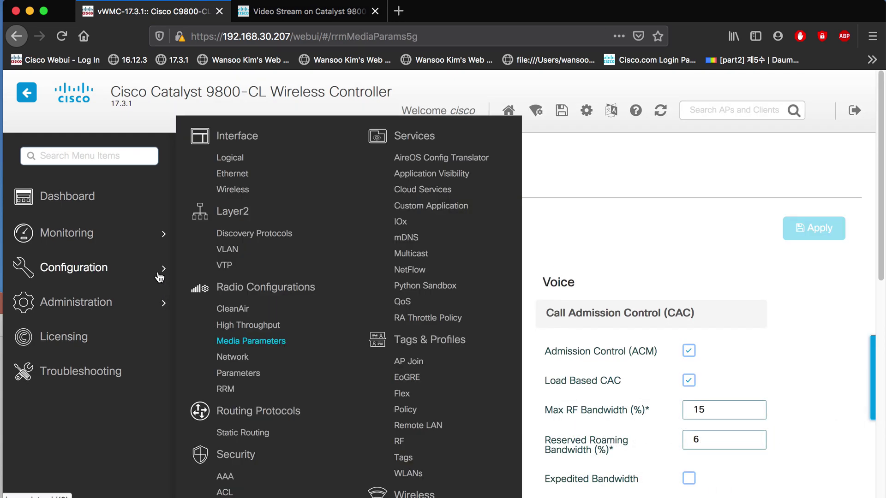
{"action": "left_click", "coordinate": [237, 358]}
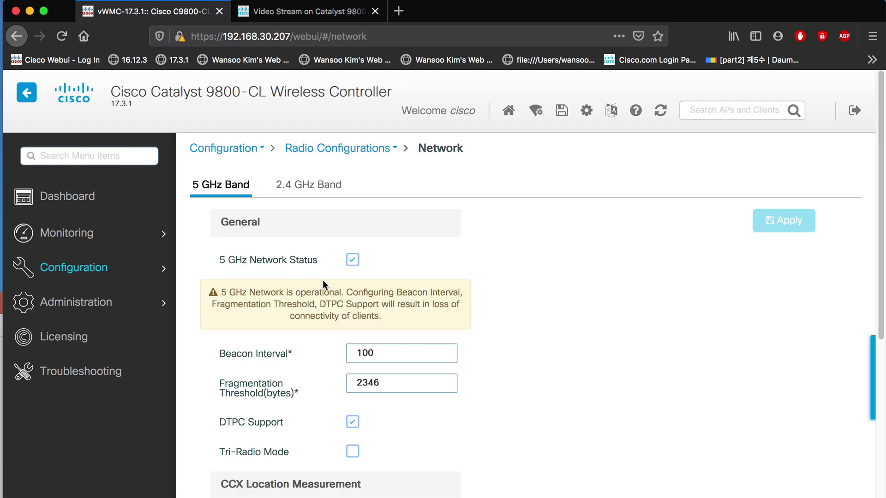
{"action": "left_click", "coordinate": [352, 261]}
{"action": "left_click", "coordinate": [785, 228]}
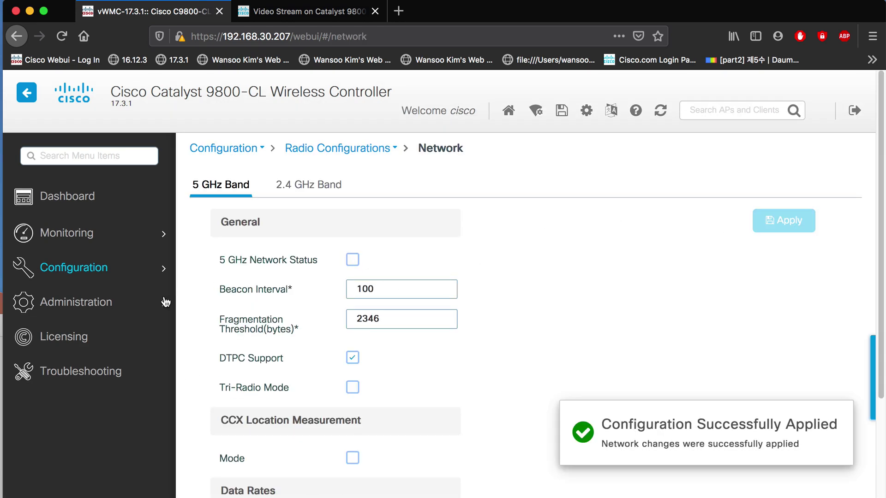
Enable 5 GHz Unicast Video Redirect and Media Stream admission control, then apply
{"action": "mouse_move", "coordinate": [148, 273]}
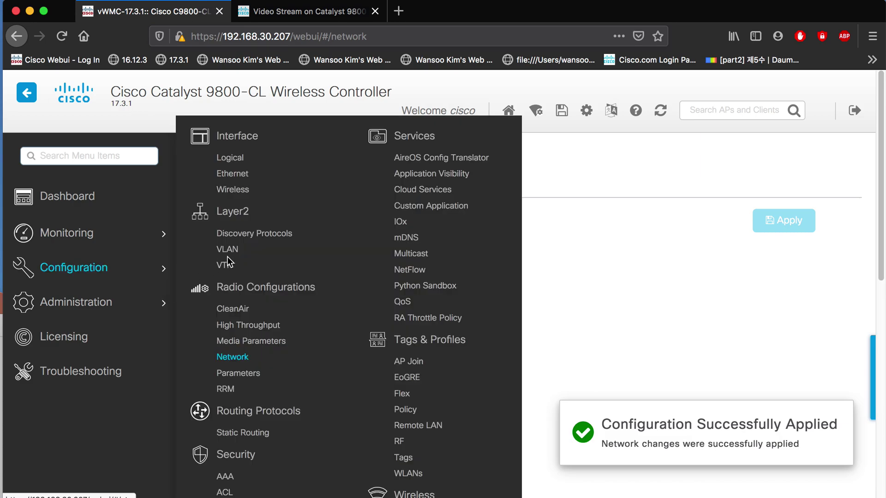
{"action": "left_click", "coordinate": [255, 342]}
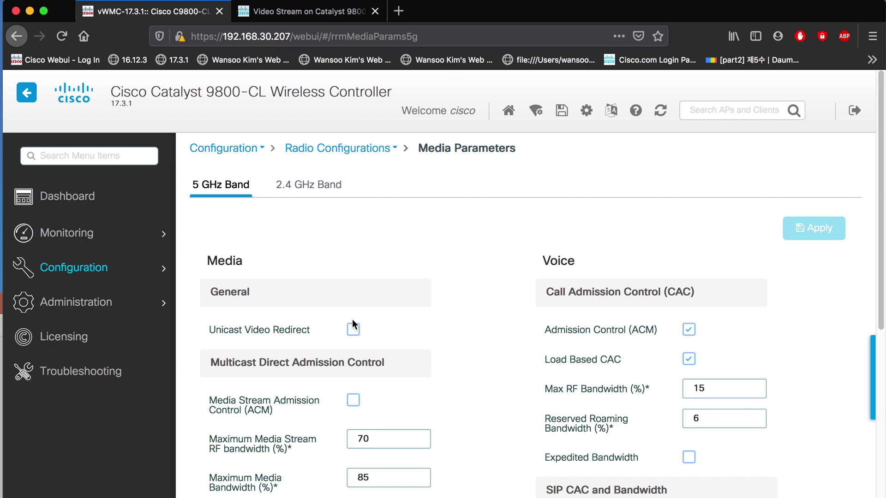
{"action": "left_click", "coordinate": [354, 328]}
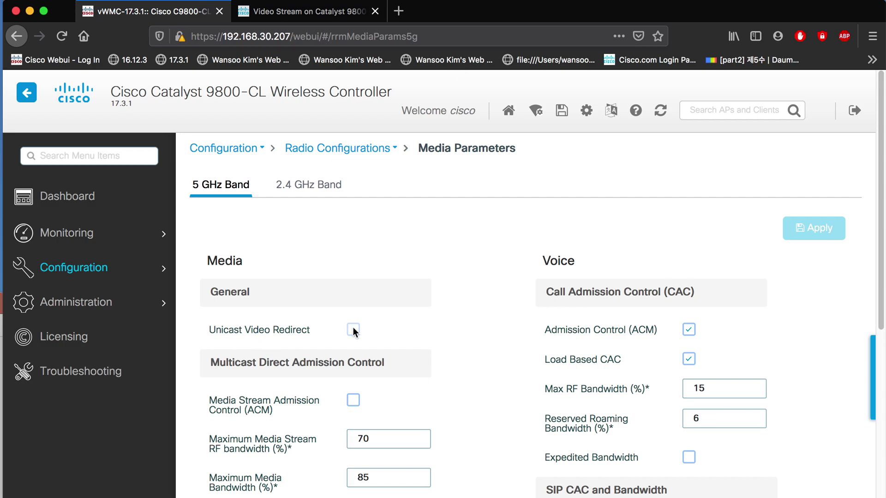
{"action": "left_click", "coordinate": [354, 401]}
{"action": "scroll", "coordinate": [353, 404], "scroll_direction": "down", "scroll_amount": 6}
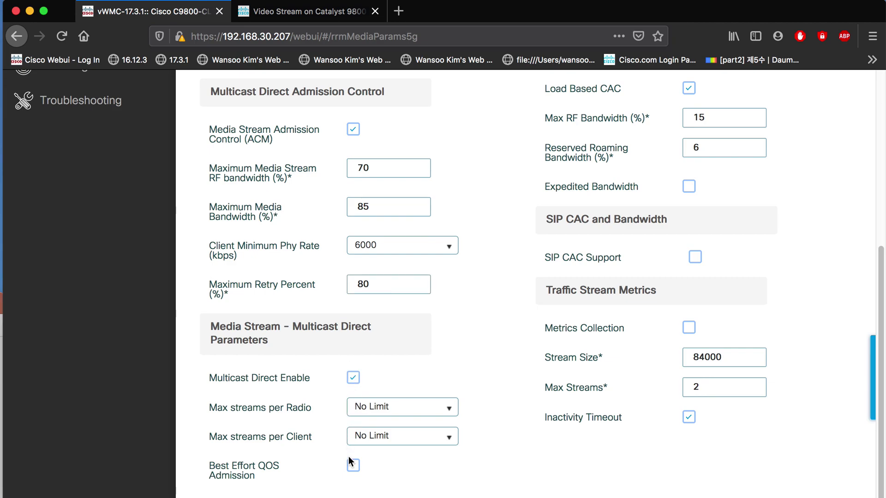
{"action": "scroll", "coordinate": [351, 464], "scroll_direction": "up", "scroll_amount": 6}
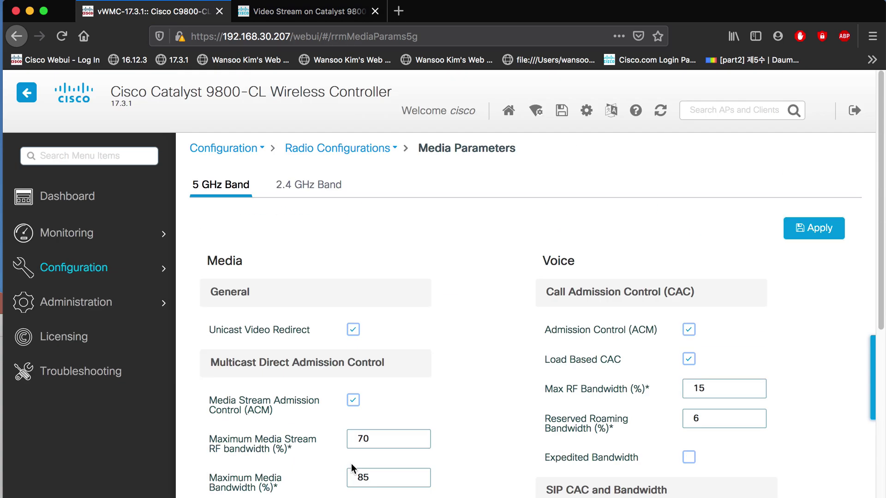
{"action": "left_click", "coordinate": [793, 229]}
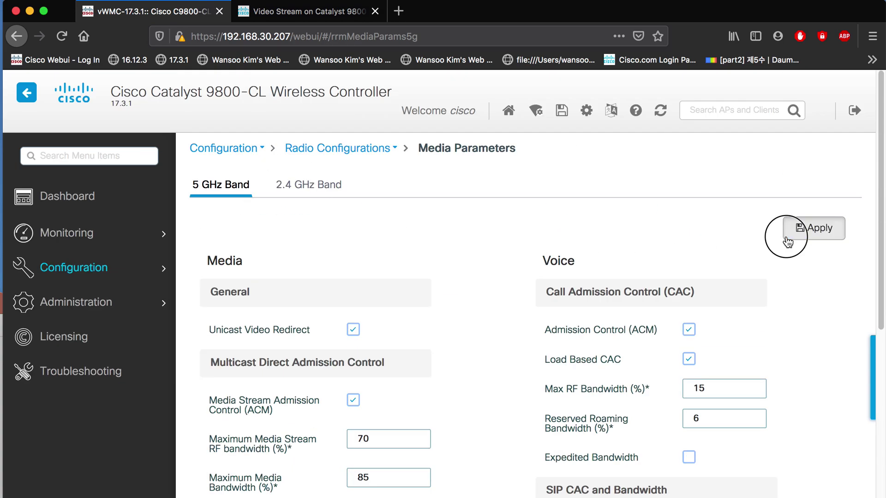
Re-enable the 5 GHz network, apply, and review the 5 GHz Media Parameters again
{"action": "left_click", "coordinate": [166, 271]}
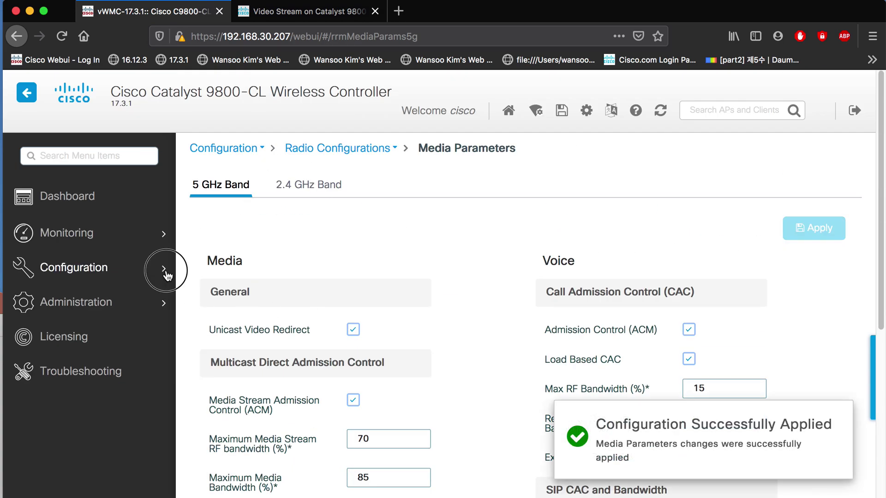
{"action": "left_click", "coordinate": [241, 357]}
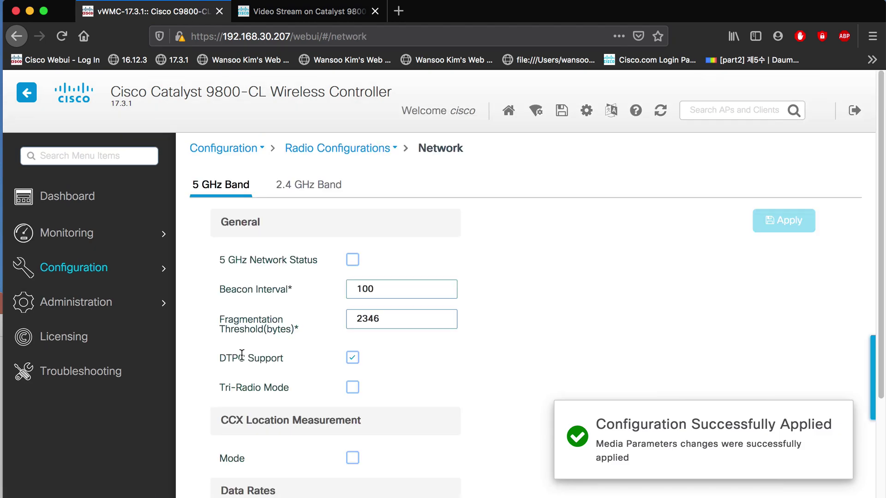
{"action": "left_click", "coordinate": [352, 260]}
{"action": "left_click", "coordinate": [765, 220]}
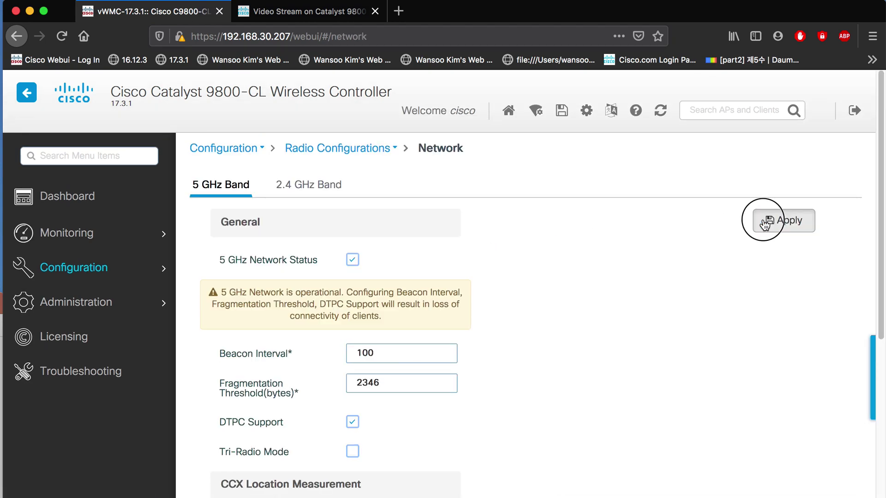
{"action": "left_click", "coordinate": [165, 272]}
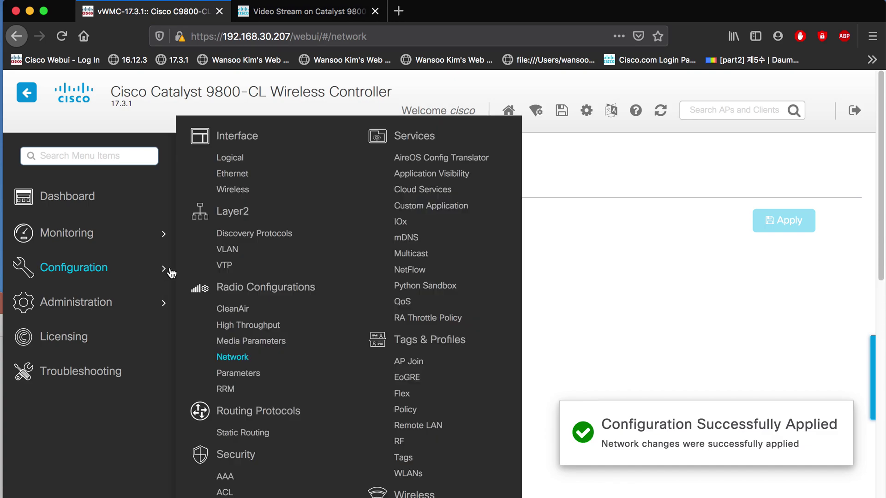
{"action": "left_click", "coordinate": [251, 340]}
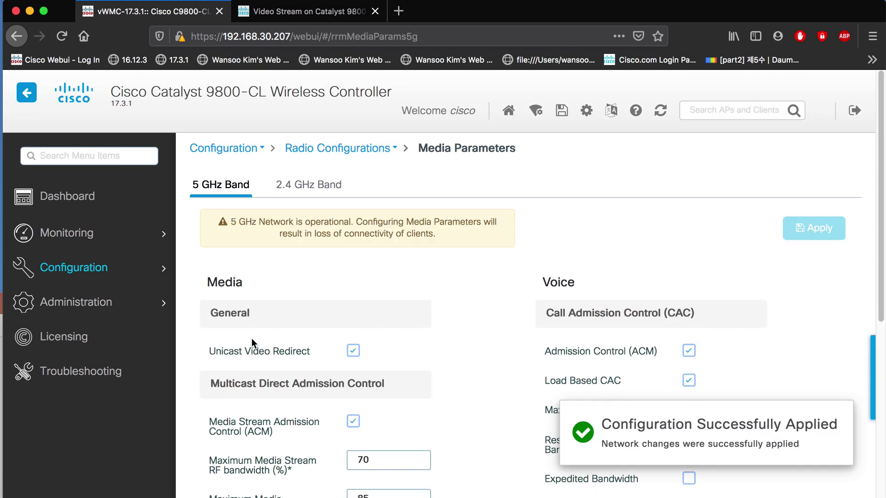
{"action": "scroll", "coordinate": [251, 339], "scroll_direction": "down", "scroll_amount": 3}
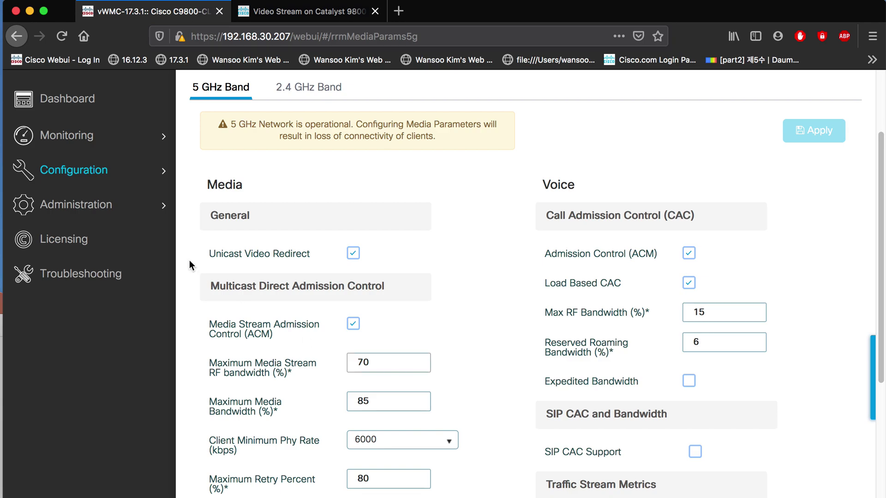
Go to Configuration > Tags & Profiles > WLANs to list the configured WLANs
{"action": "mouse_move", "coordinate": [162, 181]}
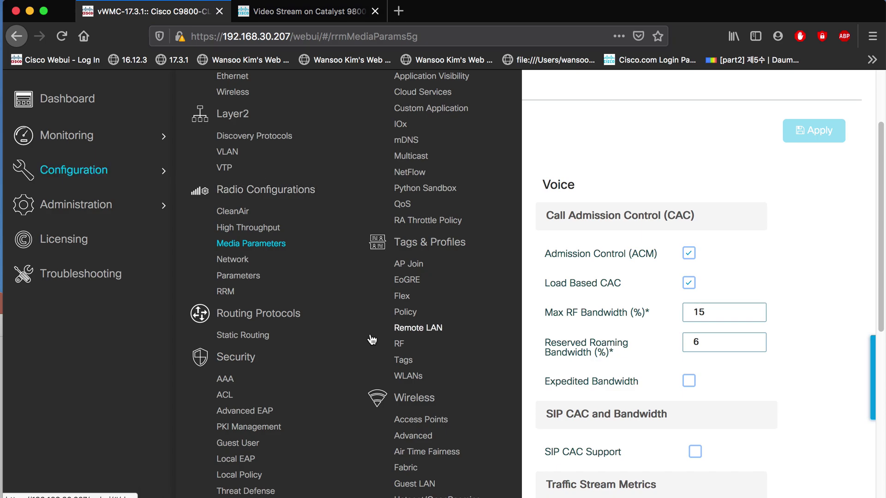
{"action": "left_click", "coordinate": [411, 377]}
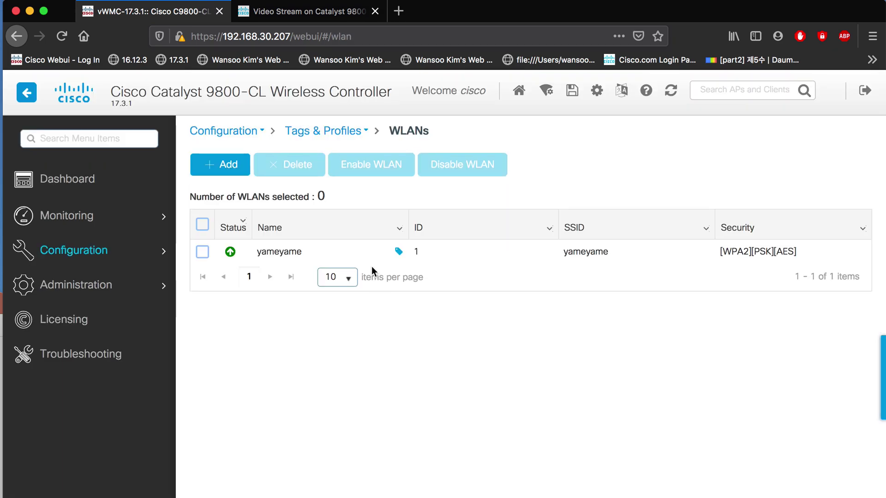
Enable Media Stream Multicast-direct on the yameyame WLAN's Advanced settings and apply
{"action": "left_click", "coordinate": [368, 257]}
{"action": "left_click", "coordinate": [438, 222]}
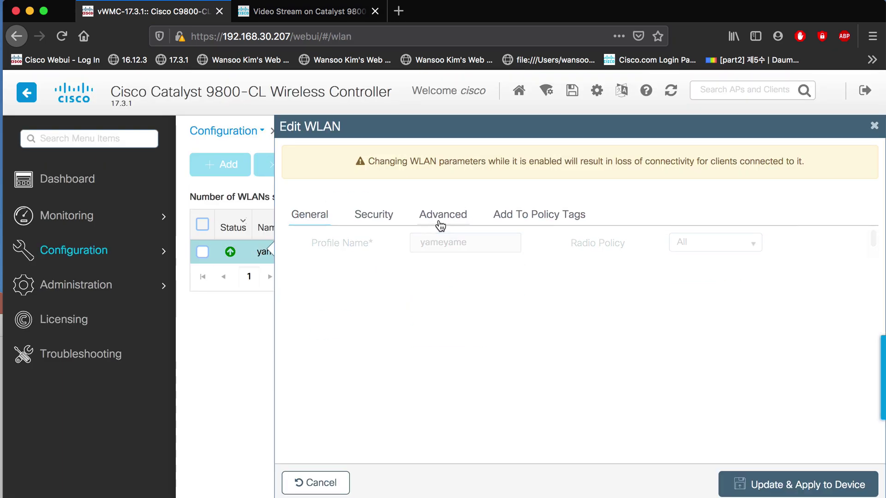
{"action": "left_click", "coordinate": [448, 364]}
{"action": "left_click", "coordinate": [734, 475]}
{"action": "left_click", "coordinate": [504, 360]}
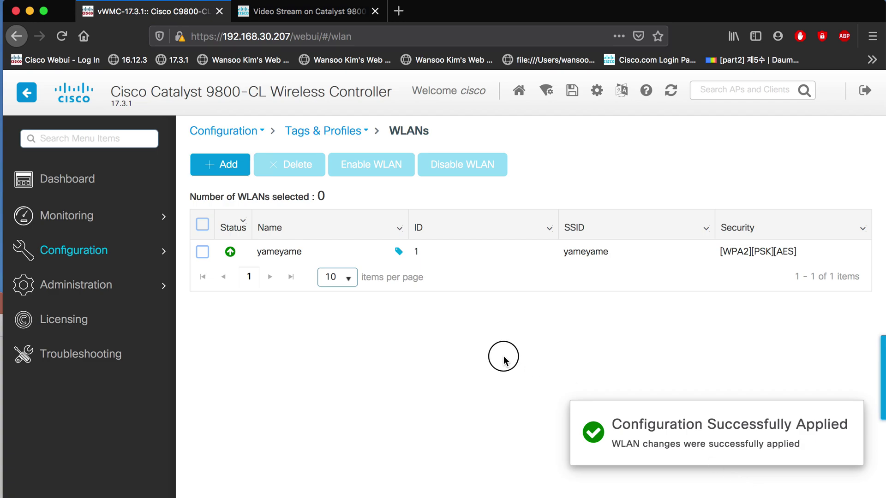
Inspect default-rf-tag under Configuration > Tags > RF and close it without changes
{"action": "left_click", "coordinate": [160, 254]}
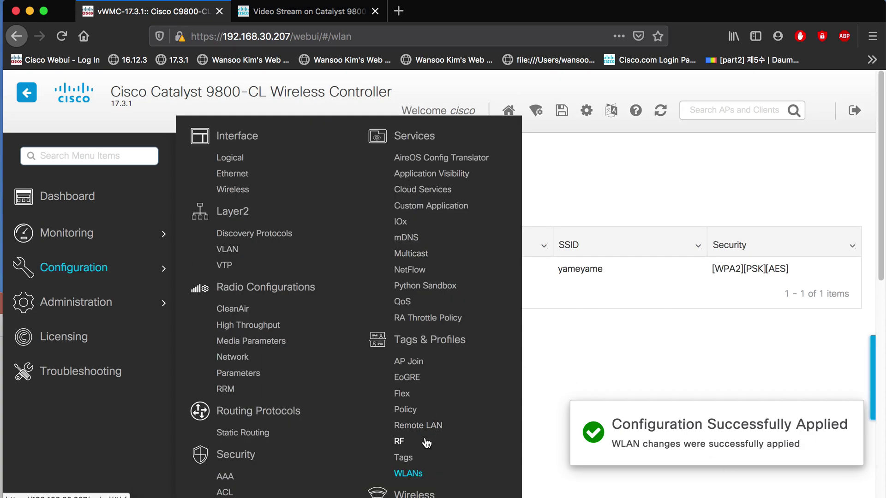
{"action": "left_click", "coordinate": [404, 457]}
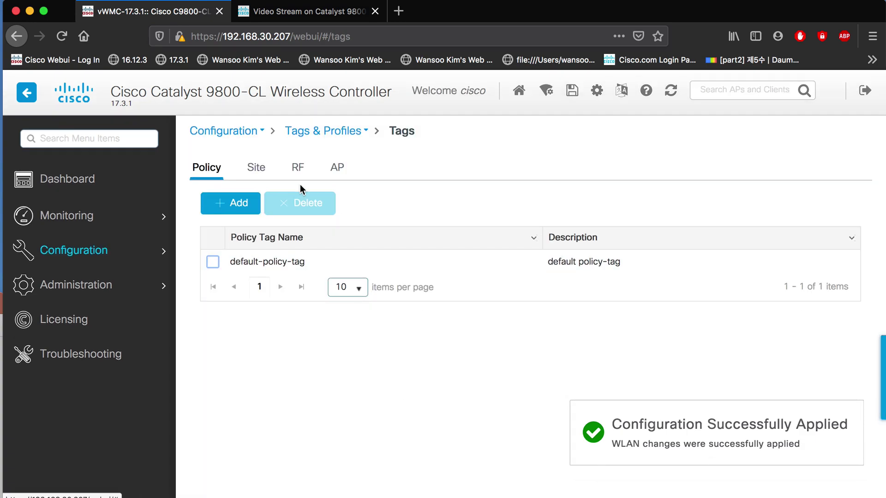
{"action": "left_click", "coordinate": [298, 169]}
{"action": "left_click", "coordinate": [280, 262]}
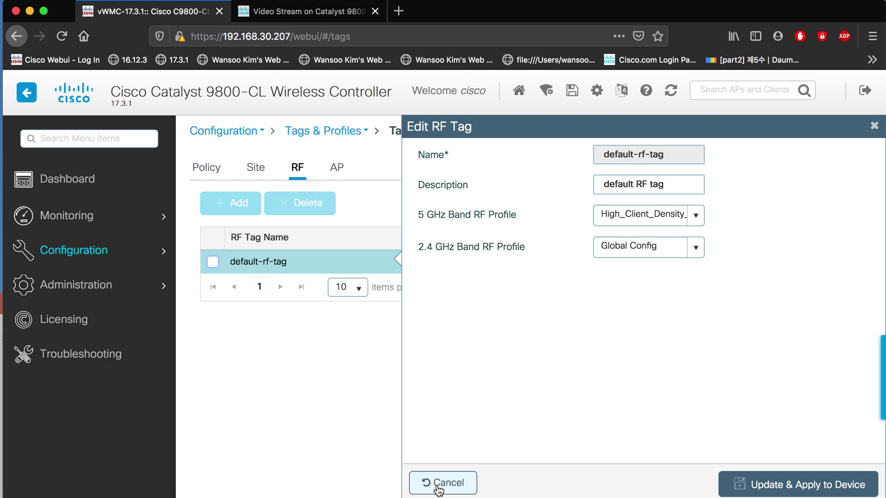
{"action": "left_click", "coordinate": [439, 484]}
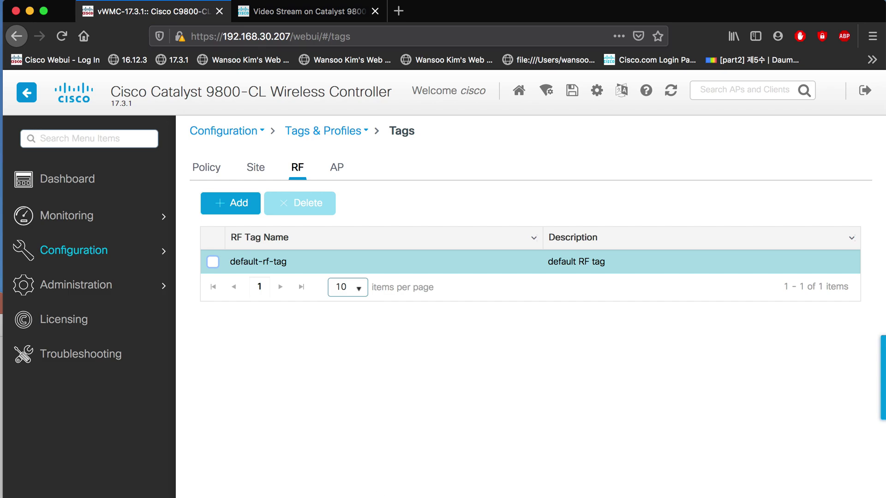
{"action": "key", "text": "super+Tab"}
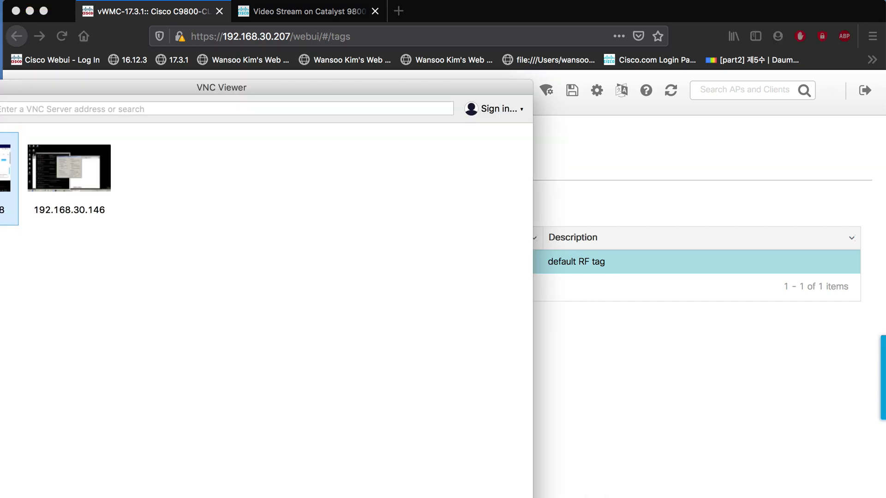
Connect via VNC to 192.168.30.118 and run route print in Command Prompt
{"action": "double_click", "coordinate": [13, 147]}
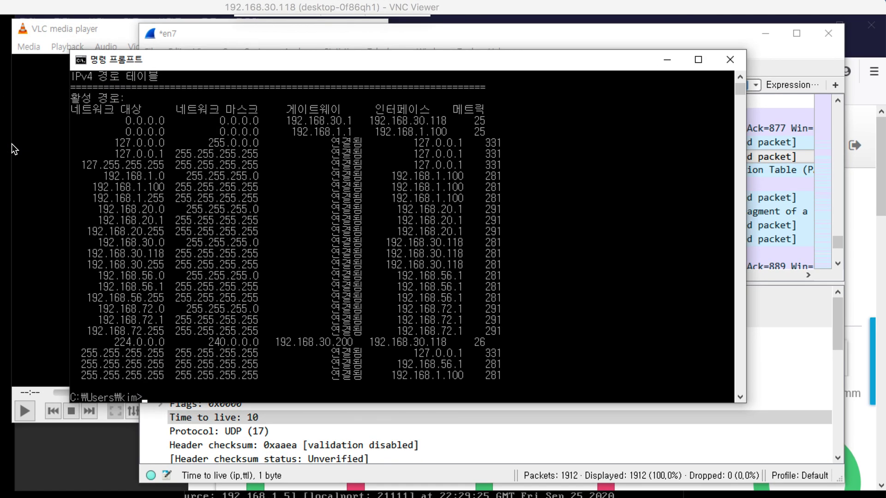
{"action": "left_click_drag", "start_coordinate": [162, 63], "coordinate": [154, 63]}
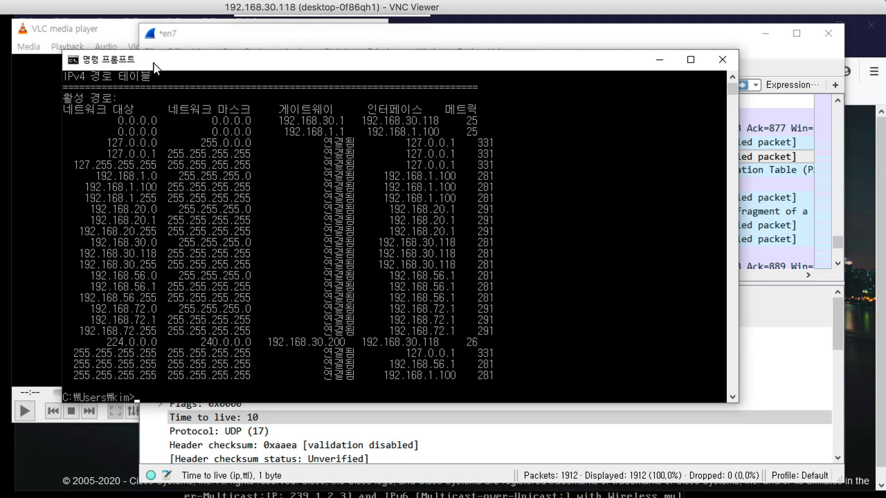
{"action": "key", "text": "Return"}
{"action": "key", "text": "Return"}
{"action": "key", "text": "Return"}
{"action": "key", "text": "Return"}
{"action": "key", "text": "Return"}
{"action": "key", "text": "Return"}
{"action": "key", "text": "Return"}
{"action": "key", "text": "Return"}
{"action": "key", "text": "Return"}
{"action": "key", "text": "Return"}
{"action": "key", "text": "Return"}
{"action": "key", "text": "Return"}
{"action": "key", "text": "Return"}
{"action": "key", "text": "Return"}
{"action": "key", "text": "Return"}
{"action": "key", "text": "Return"}
{"action": "key", "text": "Return"}
{"action": "key", "text": "Return"}
{"action": "key", "text": "Return"}
{"action": "key", "text": "Return"}
{"action": "key", "text": "Return"}
{"action": "key", "text": "Return"}
{"action": "key", "text": "Return"}
{"action": "key", "text": "Return"}
{"action": "key", "text": "Return"}
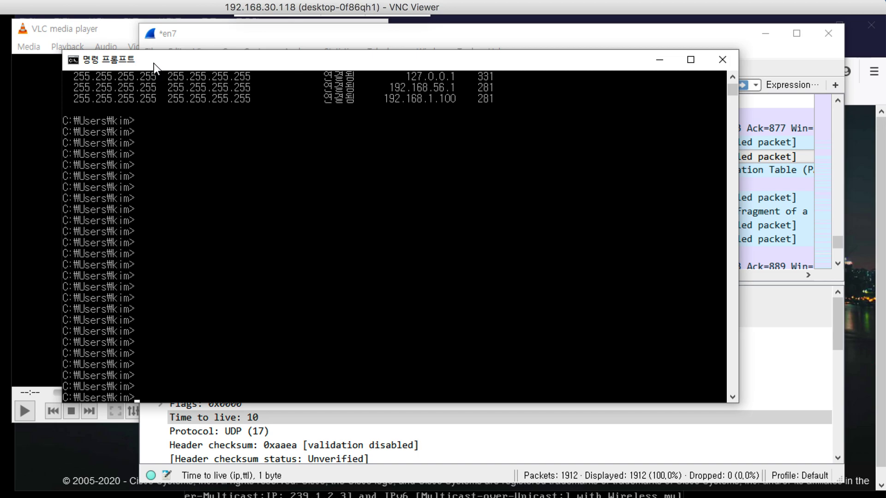
{"action": "type", "text": "print"}
{"action": "key", "text": "BackSpace"}
{"action": "key", "text": "BackSpace"}
{"action": "key", "text": "BackSpace"}
{"action": "key", "text": "BackSpace"}
{"action": "key", "text": "BackSpace"}
{"action": "type", "text": "route print"}
{"action": "key", "text": "Return"}
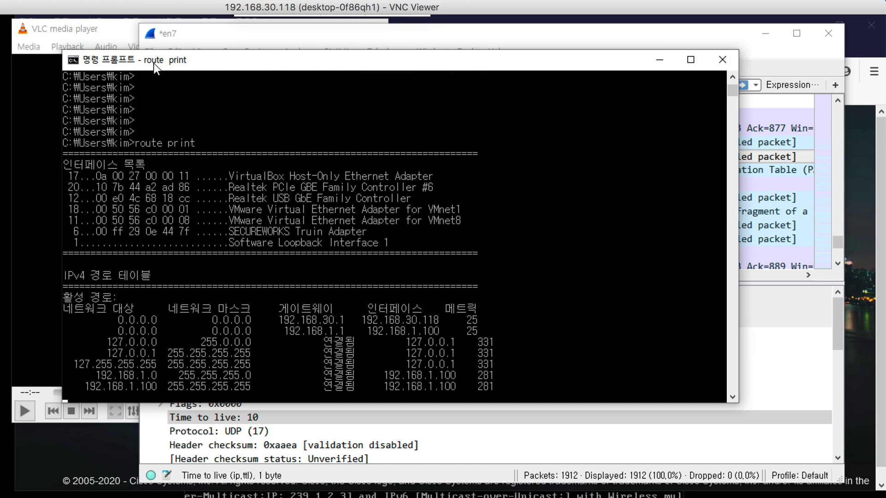
Highlight the 224.0.0.0 / 240.0.0.0 route entry through gateway 192.168.30.200
{"action": "scroll", "coordinate": [175, 129], "scroll_direction": "up", "scroll_amount": 10}
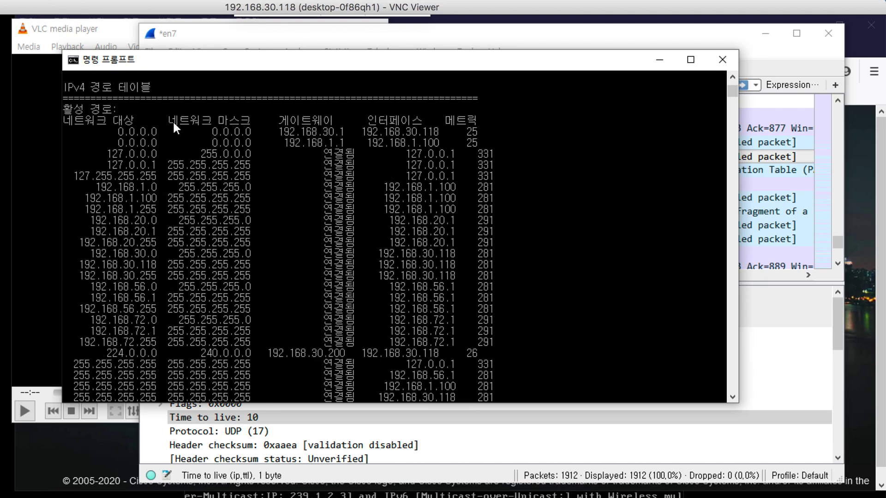
{"action": "double_click", "coordinate": [128, 350]}
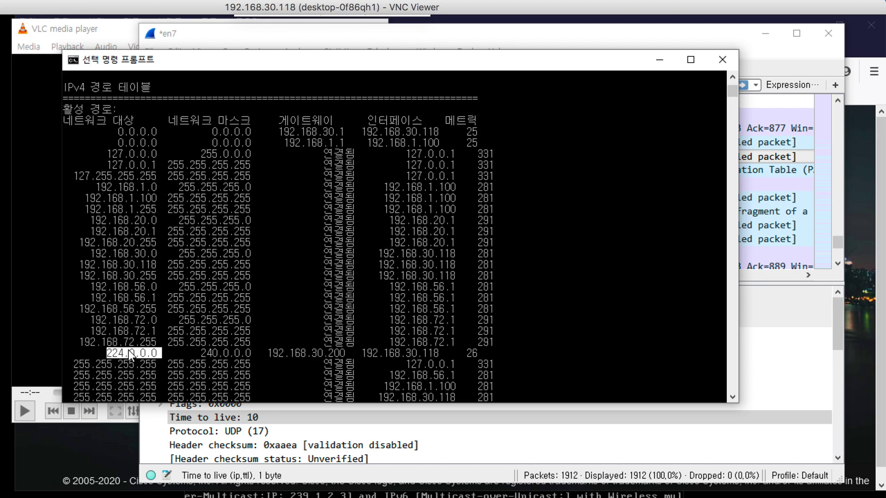
{"action": "left_click", "coordinate": [190, 354]}
{"action": "double_click", "coordinate": [202, 356]}
{"action": "left_click", "coordinate": [201, 357]}
{"action": "double_click", "coordinate": [201, 356]}
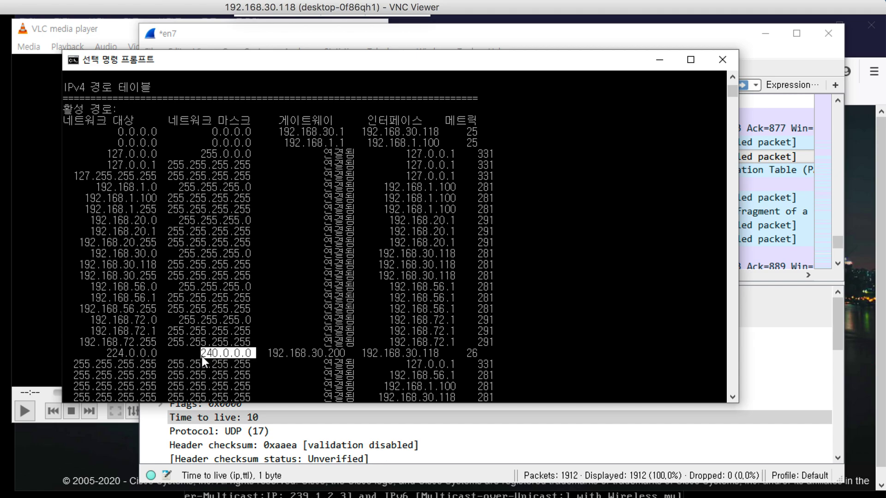
{"action": "left_click", "coordinate": [158, 353]}
{"action": "left_click", "coordinate": [274, 354]}
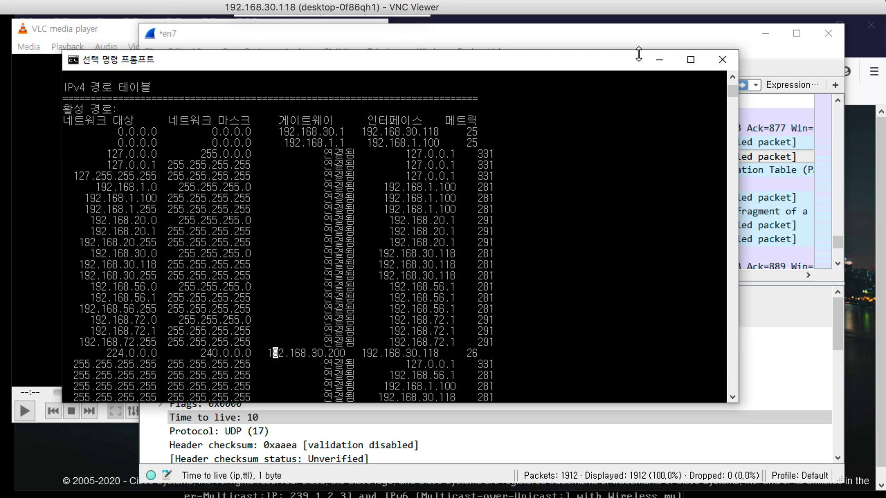
{"action": "left_click", "coordinate": [655, 59]}
Start a VLC Media > Stream session with the episode mp4 file as the source
{"action": "left_click", "coordinate": [54, 197]}
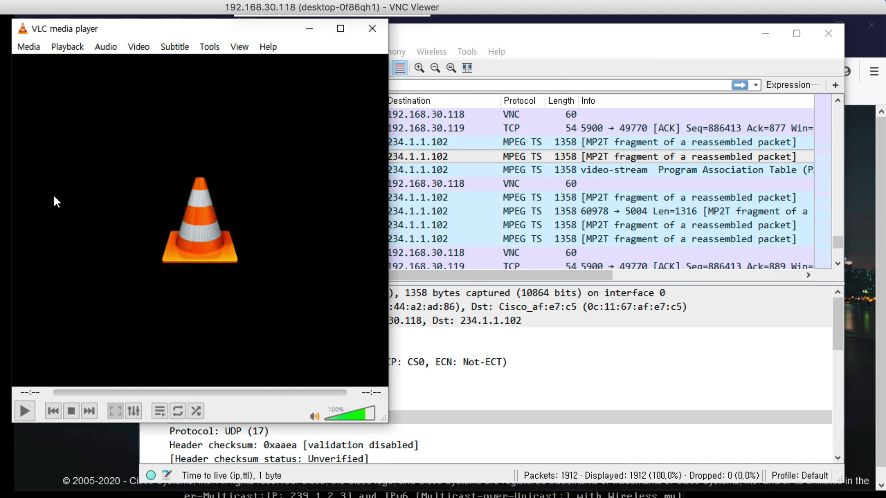
{"action": "left_click", "coordinate": [30, 48]}
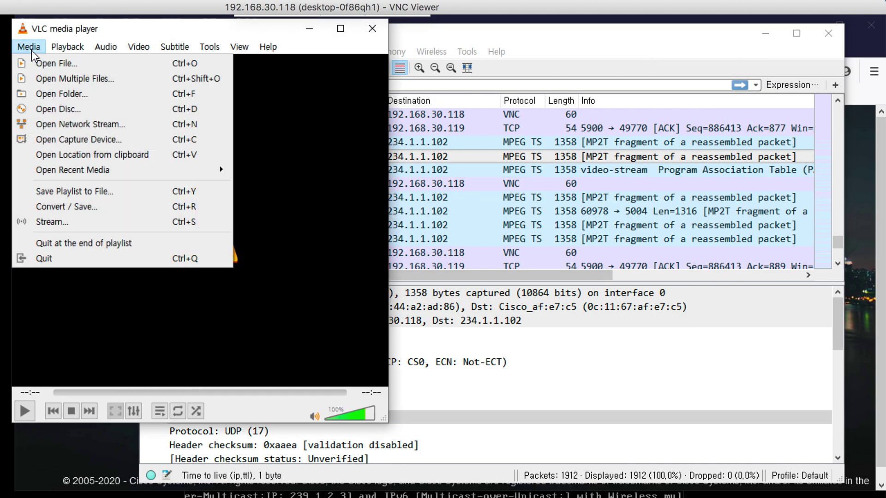
{"action": "left_click", "coordinate": [77, 221]}
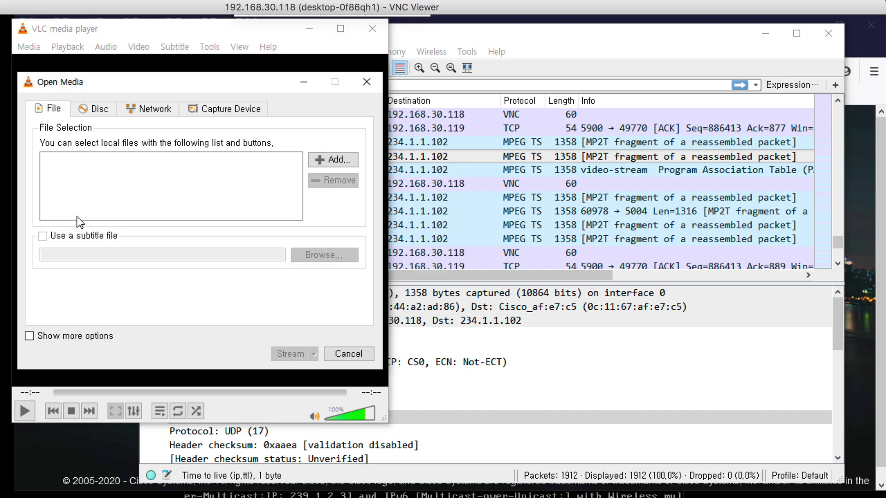
{"action": "left_click", "coordinate": [319, 159]}
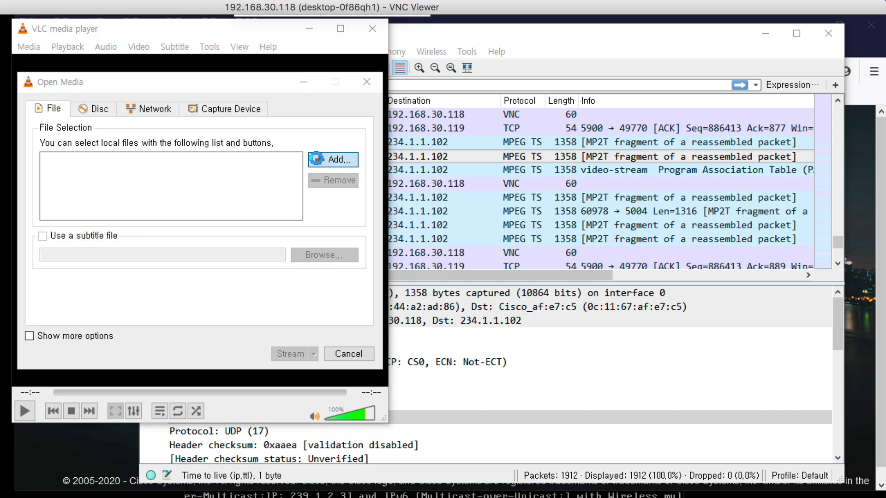
{"action": "double_click", "coordinate": [197, 252]}
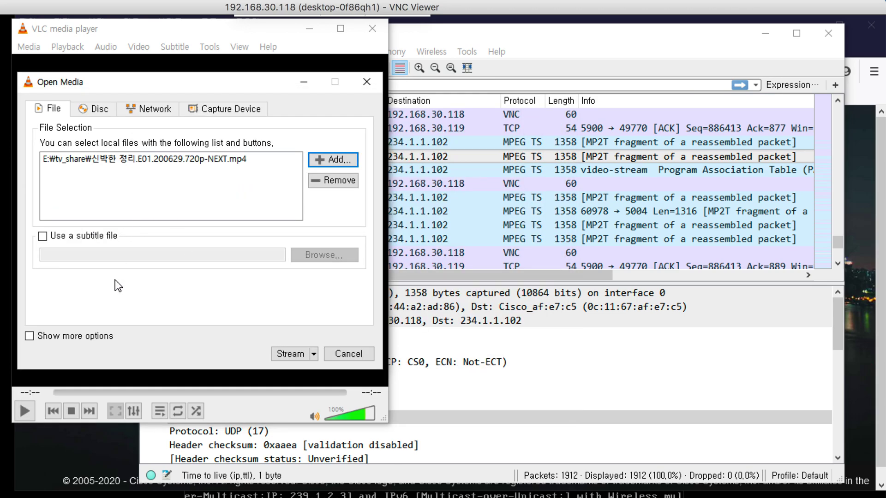
{"action": "left_click", "coordinate": [278, 353]}
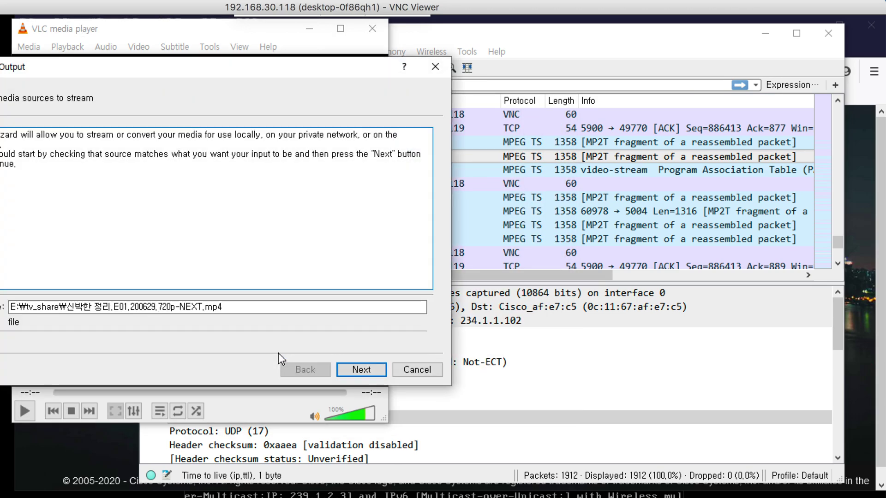
Add a UDP (legacy) destination to 234.1.1.102 on port 5004
{"action": "left_click_drag", "start_coordinate": [209, 70], "coordinate": [264, 71]}
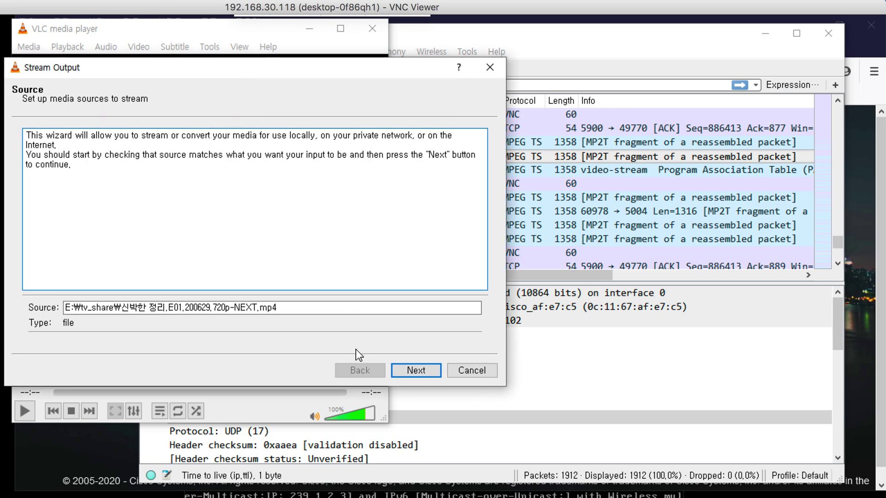
{"action": "left_click", "coordinate": [405, 372]}
{"action": "left_click", "coordinate": [291, 307]}
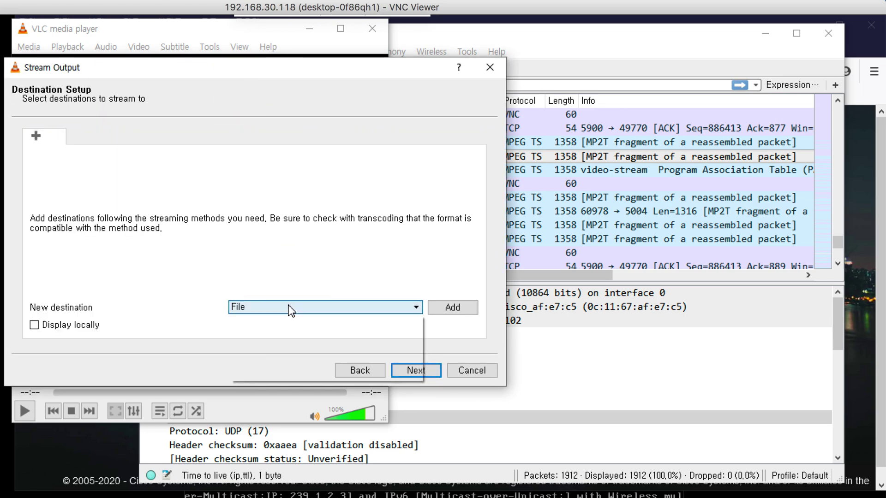
{"action": "left_click", "coordinate": [288, 368]}
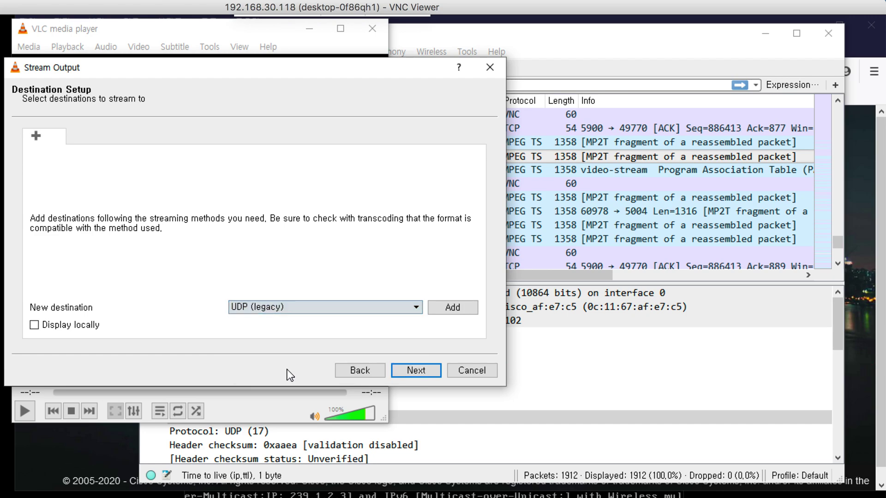
{"action": "left_click", "coordinate": [441, 307]}
{"action": "type", "text": "234."}
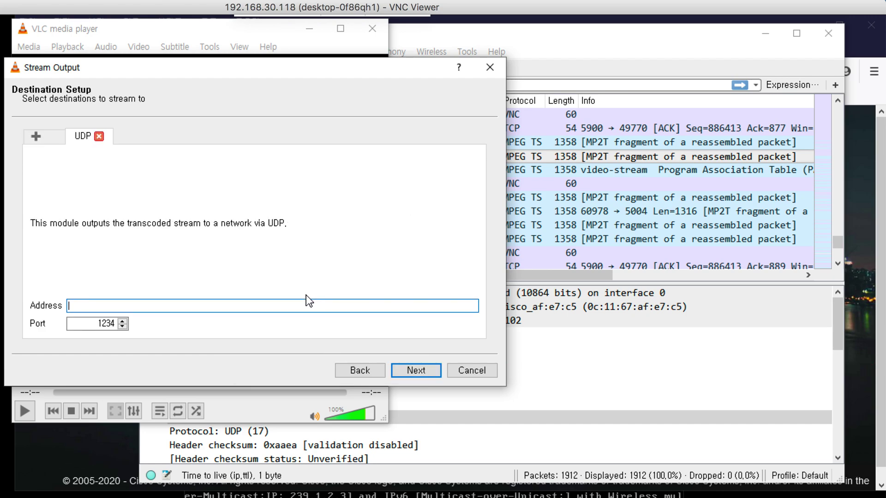
{"action": "type", "text": "1.1.102"}
{"action": "key", "text": "Tab"}
{"action": "type", "text": "5004"}
Uncheck Activate Transcoding and start the stream
{"action": "left_click", "coordinate": [416, 369]}
{"action": "left_click", "coordinate": [99, 133]}
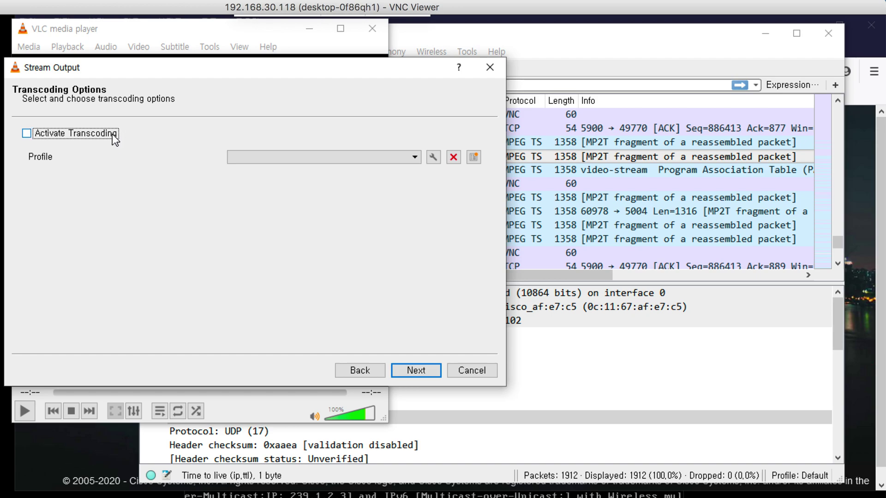
{"action": "left_click", "coordinate": [408, 368]}
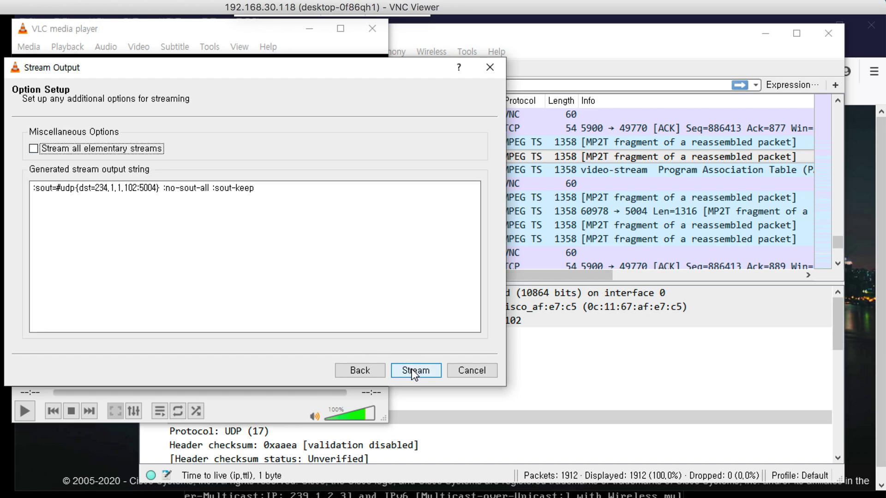
{"action": "left_click", "coordinate": [414, 371]}
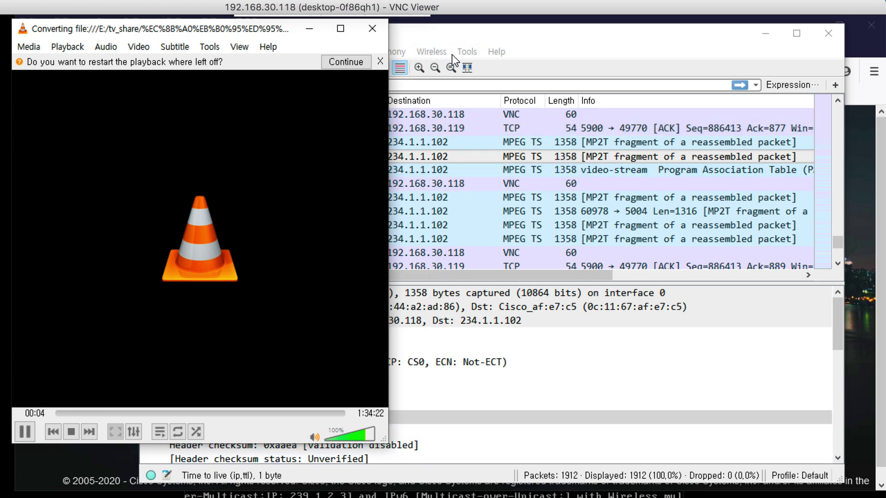
{"action": "left_click", "coordinate": [452, 37]}
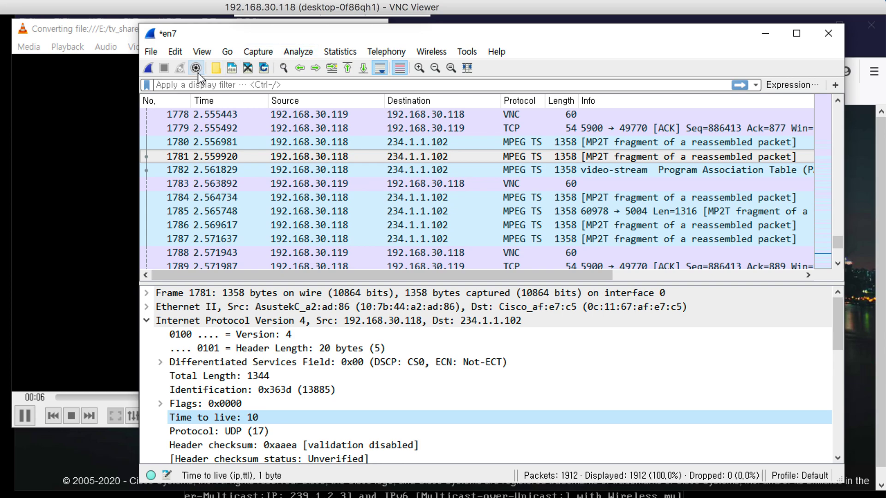
Start a fresh Wireshark capture without saving the old one, then stop it
{"action": "left_click", "coordinate": [149, 69]}
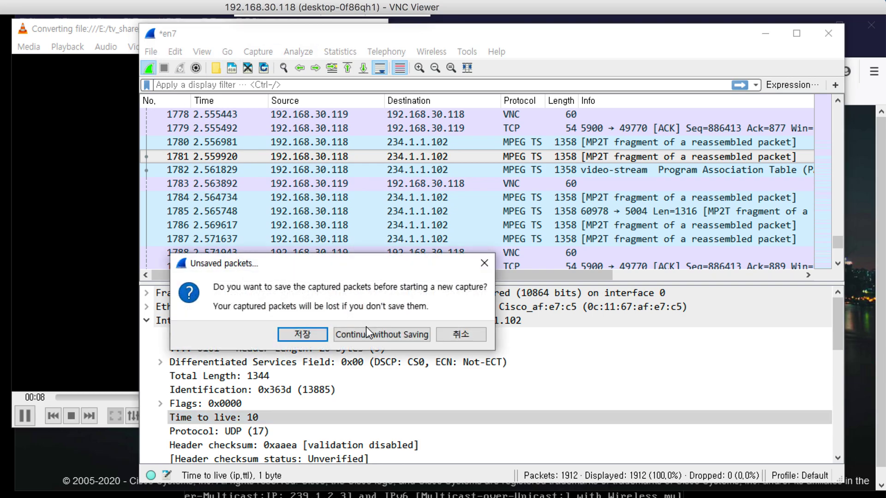
{"action": "left_click", "coordinate": [370, 335]}
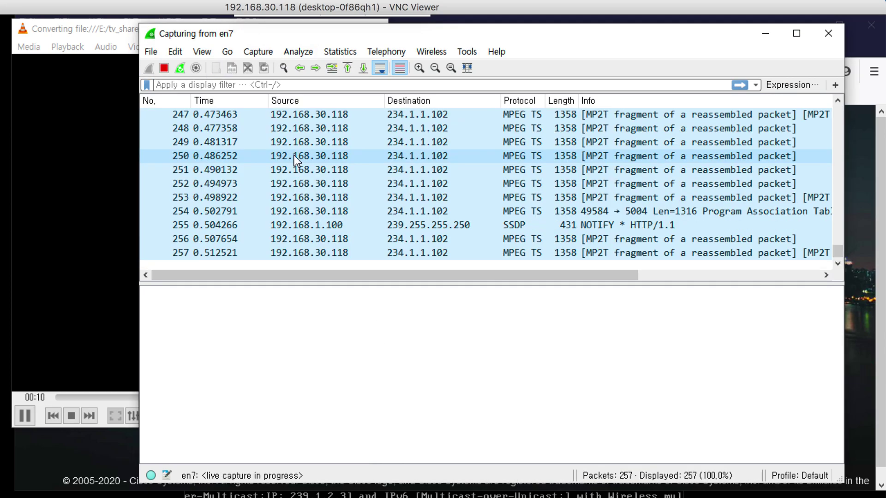
{"action": "left_click", "coordinate": [164, 68]}
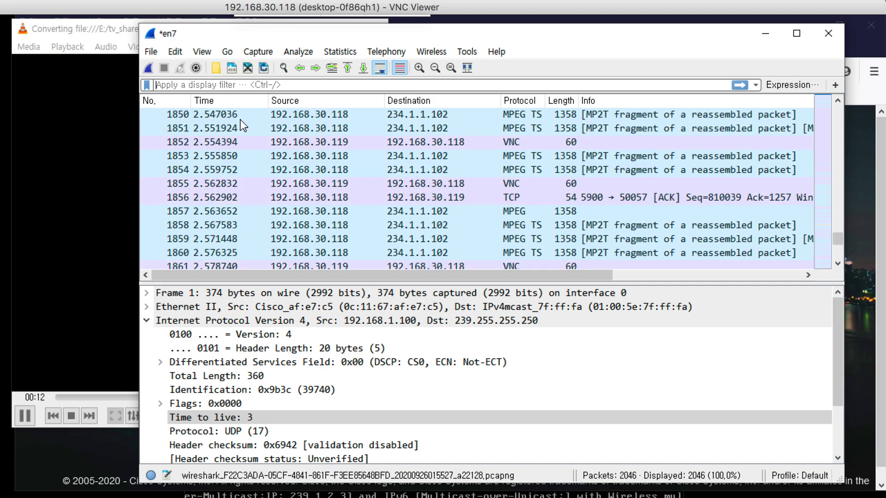
Inspect MPEG TS packets to 234.1.1.102, including packet 1858, for their TTL of 10
{"action": "left_click", "coordinate": [331, 214]}
{"action": "left_click", "coordinate": [336, 226]}
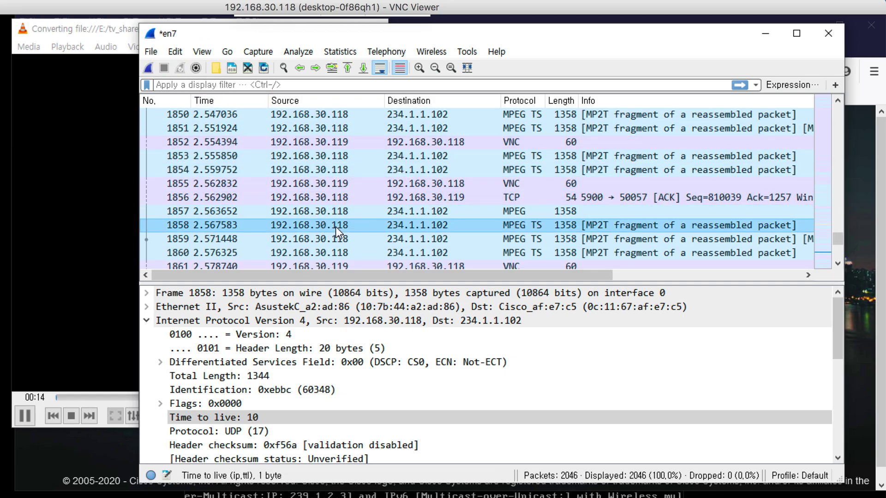
{"action": "left_click", "coordinate": [337, 239]}
{"action": "left_click", "coordinate": [83, 29]}
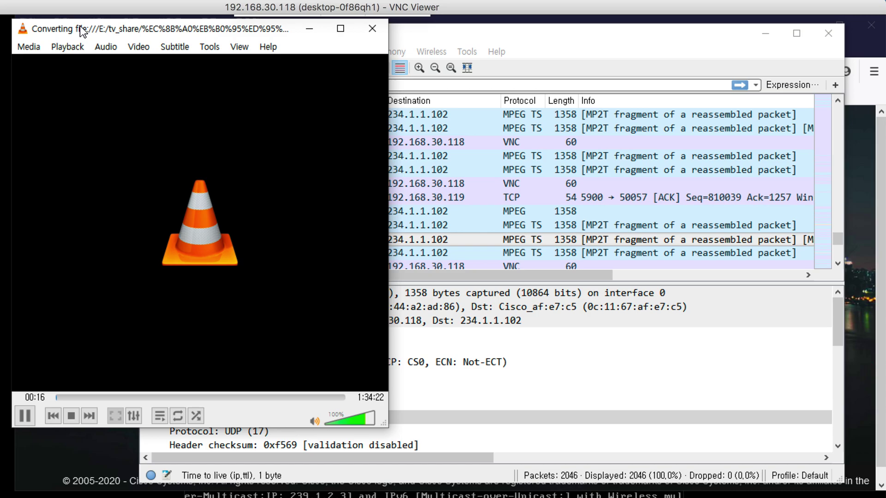
{"action": "left_click", "coordinate": [203, 49]}
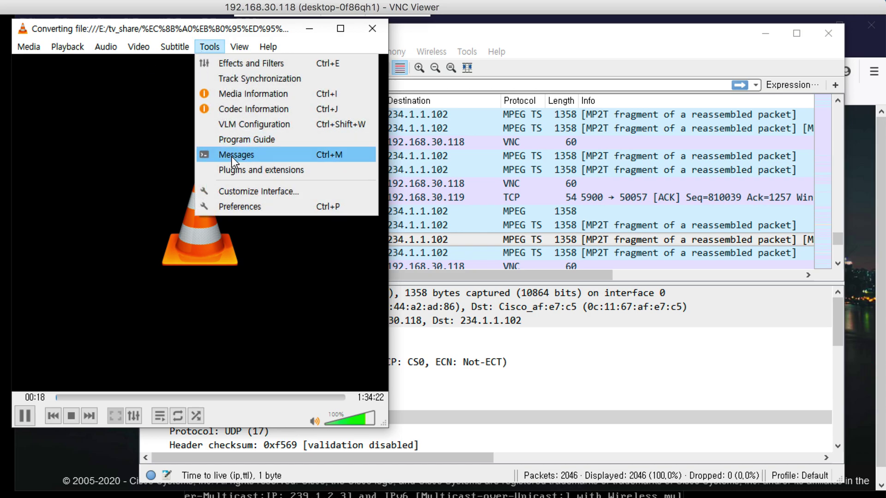
{"action": "left_click", "coordinate": [242, 206]}
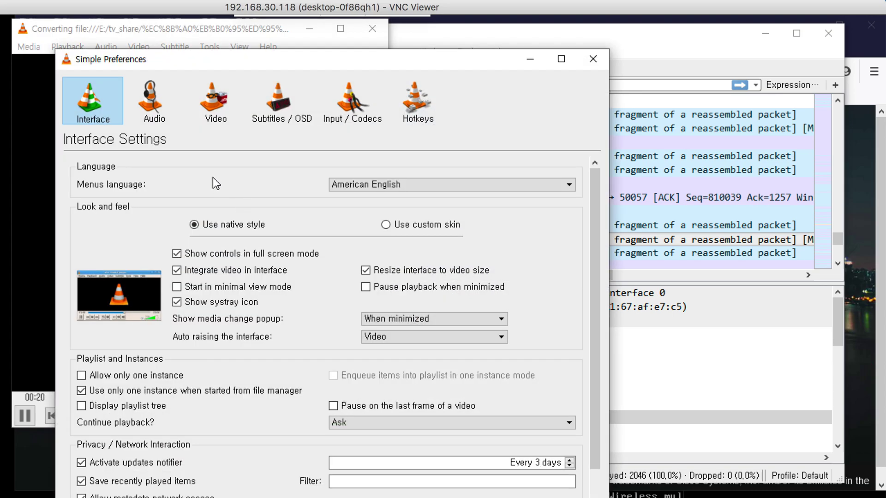
{"action": "double_click", "coordinate": [169, 59]}
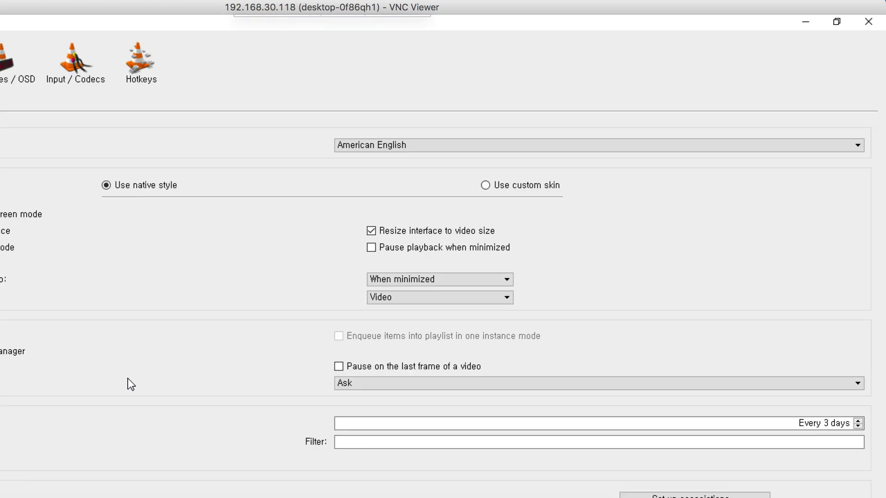
{"action": "left_click", "coordinate": [173, 23]}
{"action": "double_click", "coordinate": [200, 20]}
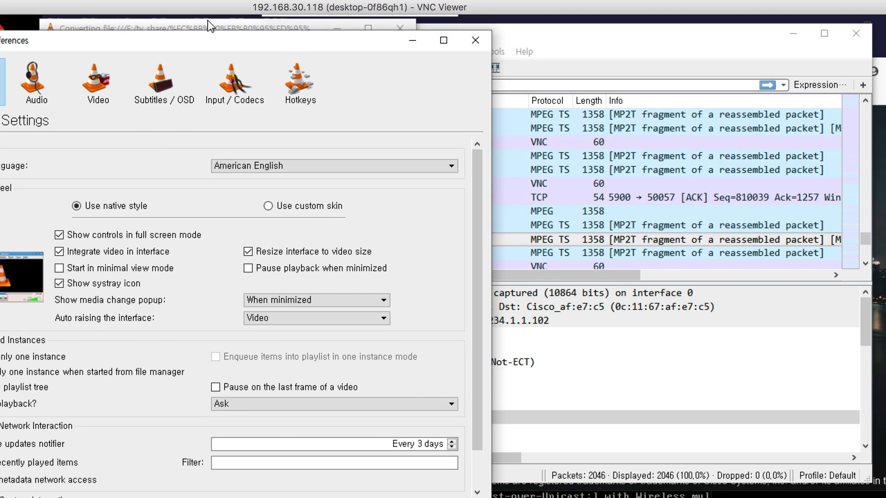
{"action": "left_click_drag", "start_coordinate": [199, 38], "coordinate": [337, 30]}
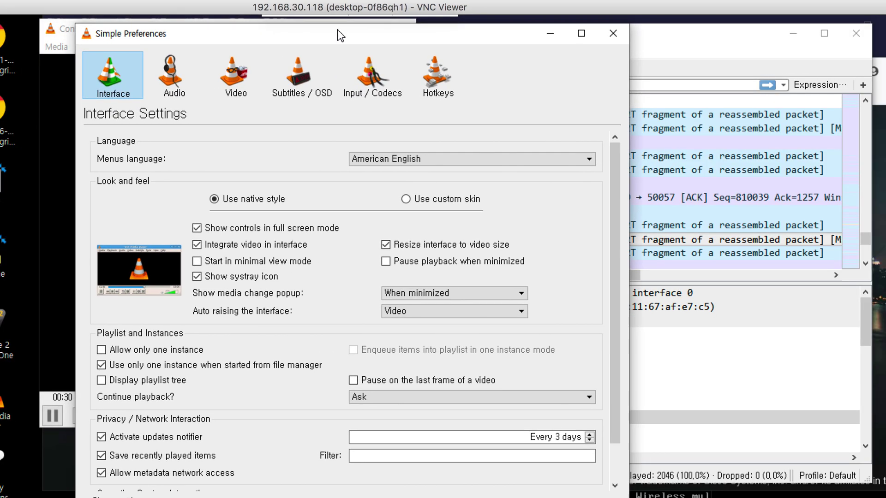
{"action": "left_click", "coordinate": [102, 491]}
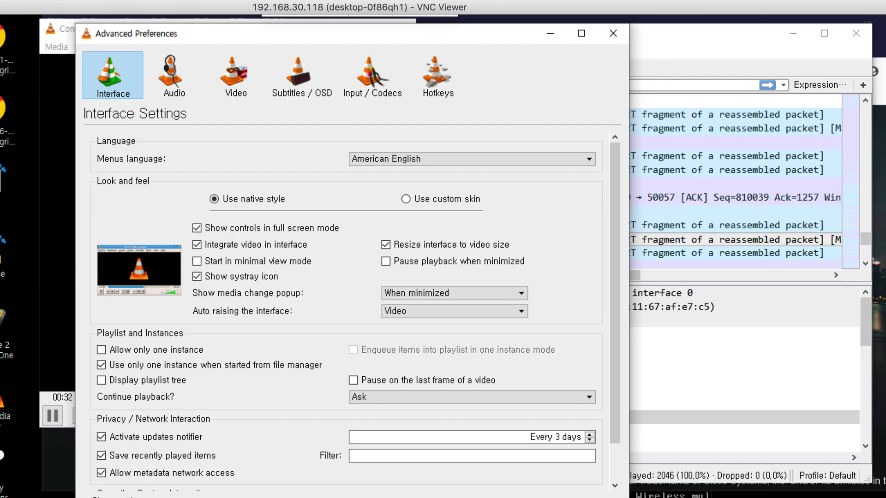
{"action": "left_click", "coordinate": [152, 64]}
{"action": "type", "text": "e"}
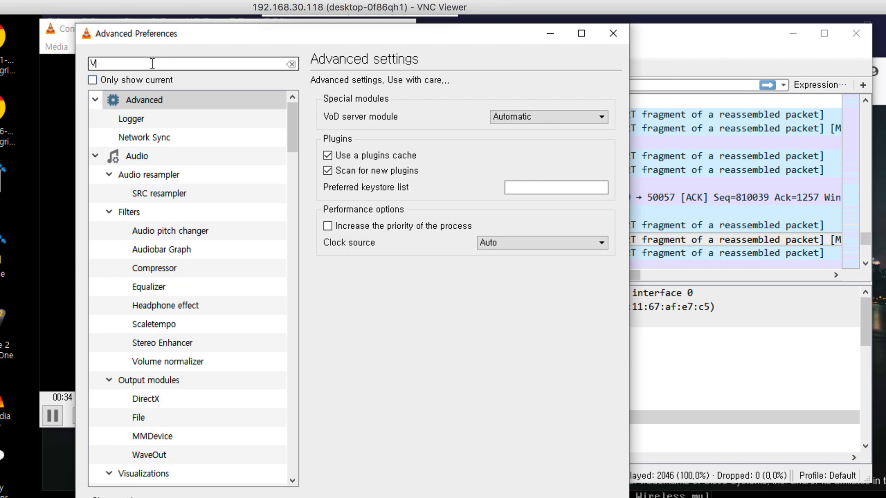
{"action": "key", "text": "BackSpace"}
{"action": "type", "text": "TTL"}
{"action": "left_click", "coordinate": [160, 157]}
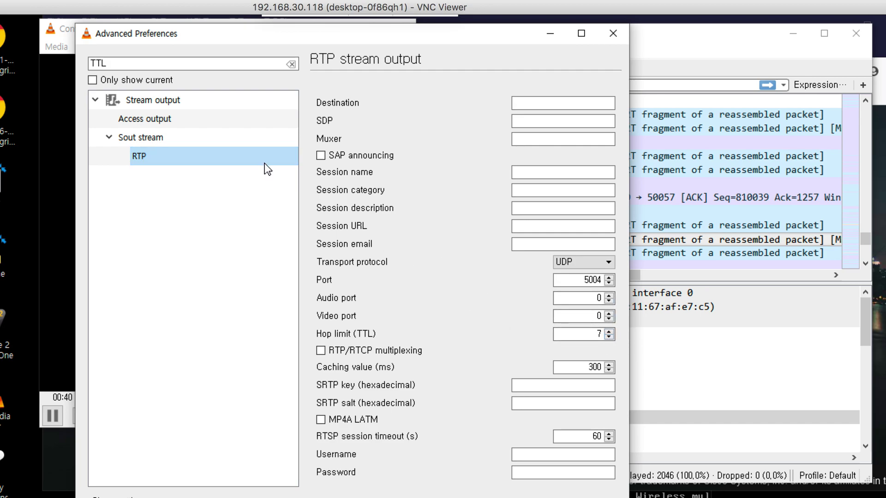
{"action": "left_click", "coordinate": [251, 121]}
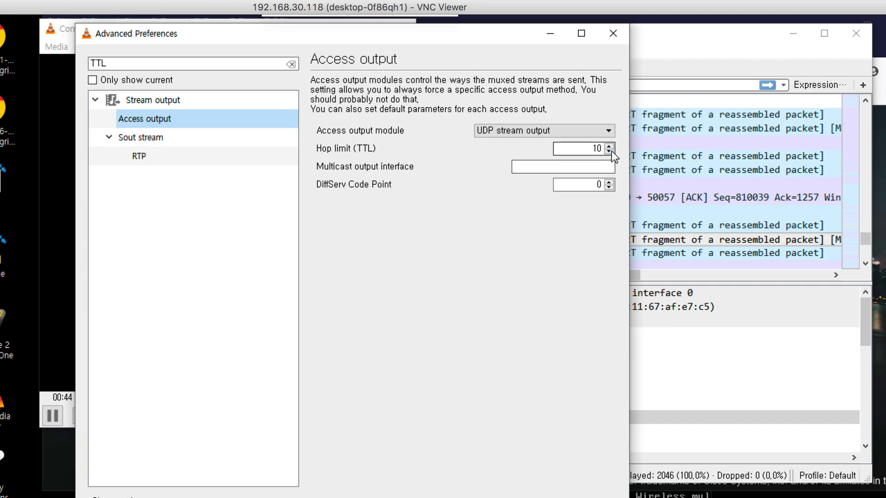
{"action": "left_click", "coordinate": [613, 37]}
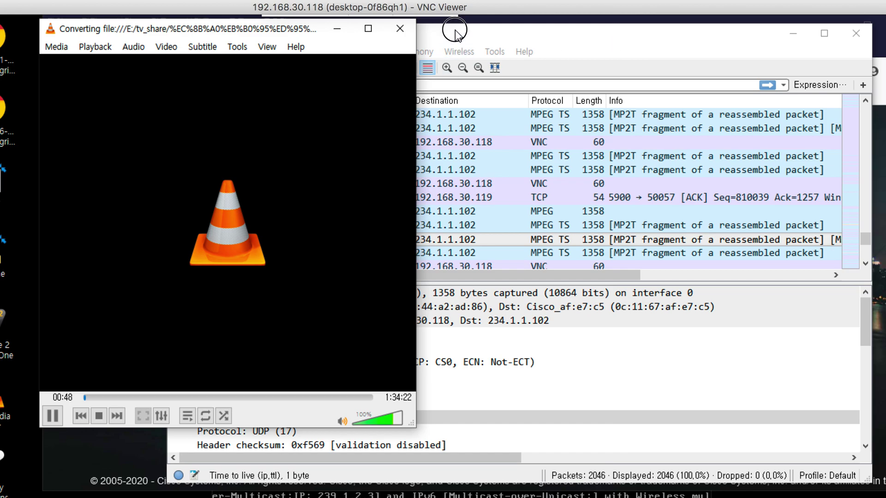
Bring Wireshark forward and read Time to live 10 in packets 1858 and 1857's IPv4 headers
{"action": "left_click", "coordinate": [455, 29]}
{"action": "left_click_drag", "start_coordinate": [455, 29], "coordinate": [467, 28]}
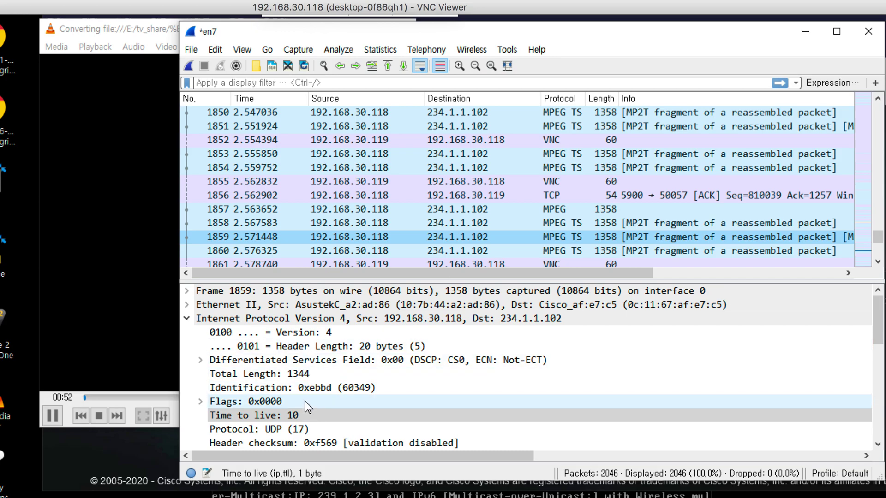
{"action": "left_click", "coordinate": [308, 416]}
{"action": "left_click", "coordinate": [459, 222]}
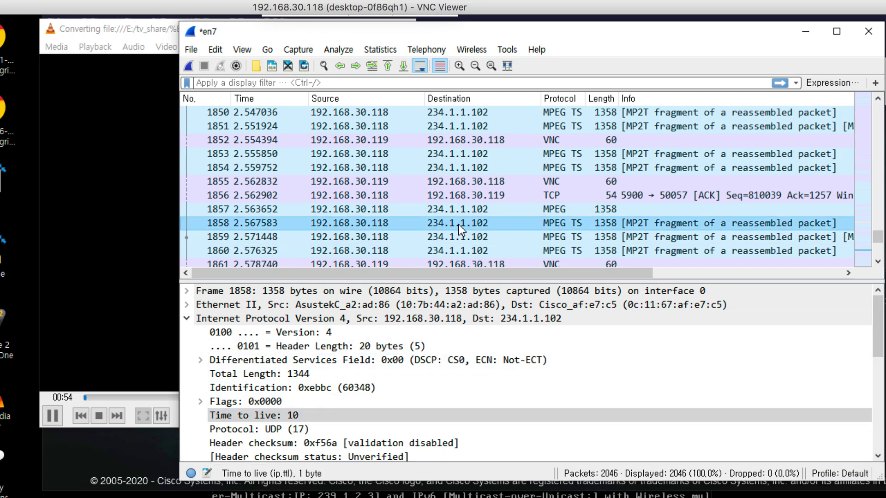
{"action": "left_click", "coordinate": [458, 211]}
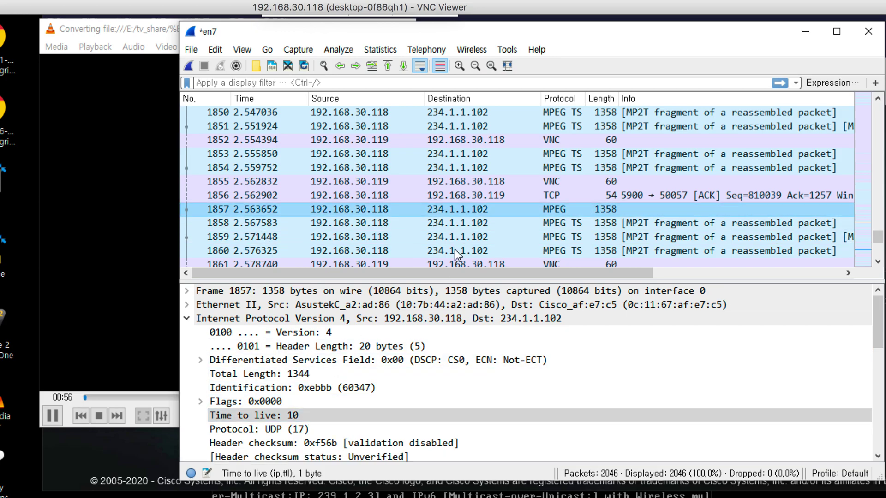
Open a new Terminal session and telnet into switch 192.168.30.200, entering its login password
{"action": "key", "text": "super+Tab"}
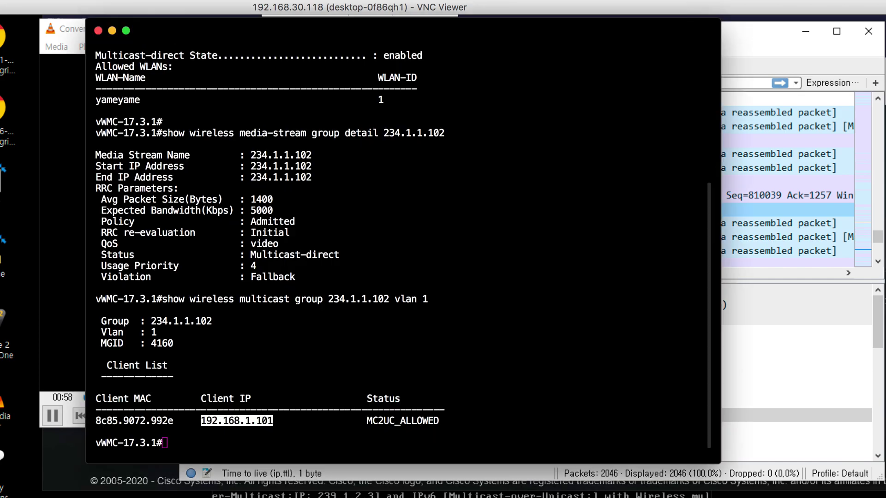
{"action": "key", "text": "super+n"}
{"action": "type", "text": "telnet 192.168.1."}
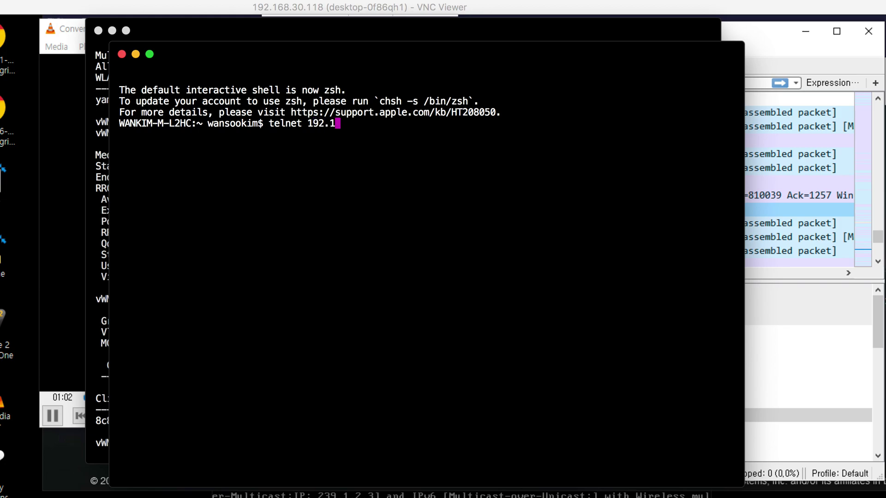
{"action": "key", "text": "BackSpace"}
{"action": "key", "text": "BackSpace"}
{"action": "type", "text": "30.200"}
{"action": "key", "text": "Return"}
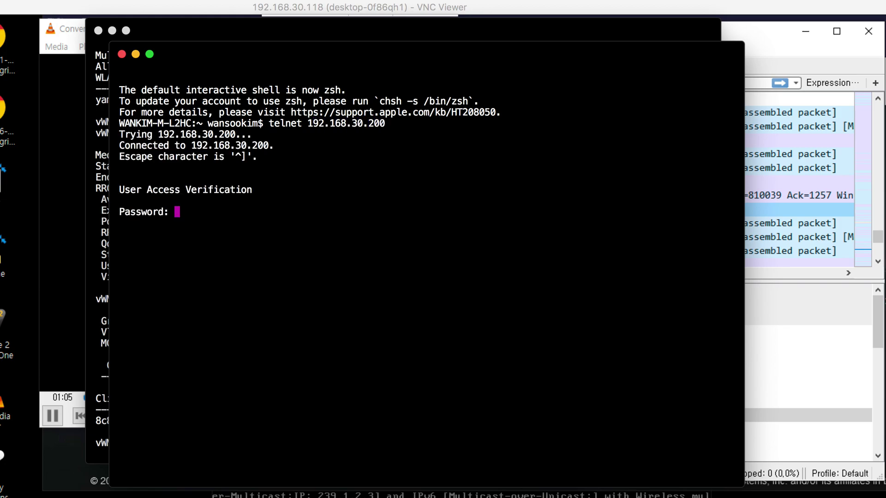
{"action": "key", "text": "Return"}
Enter privileged mode with en and page through the switch's running configuration with show run
{"action": "type", "text": "en"}
{"action": "key", "text": "Return"}
{"action": "key", "text": "Return"}
{"action": "type", "text": "show ip mroute"}
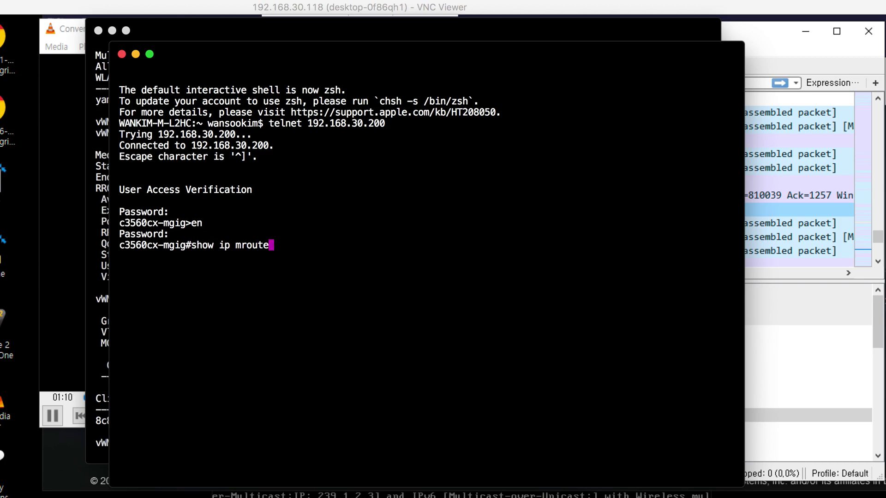
{"action": "key", "text": "BackSpace"}
{"action": "key", "text": "BackSpace"}
{"action": "key", "text": "BackSpace"}
{"action": "key", "text": "BackSpace"}
{"action": "key", "text": "BackSpace"}
{"action": "key", "text": "BackSpace"}
{"action": "key", "text": "BackSpace"}
{"action": "key", "text": "BackSpace"}
{"action": "key", "text": "BackSpace"}
{"action": "key", "text": "BackSpace"}
{"action": "key", "text": "BackSpace"}
{"action": "key", "text": "BackSpace"}
{"action": "key", "text": "BackSpace"}
{"action": "key", "text": "BackSpace"}
{"action": "type", "text": "show run"}
{"action": "key", "text": "Return"}
{"action": "key", "text": "space"}
{"action": "key", "text": "space"}
{"action": "key", "text": "space"}
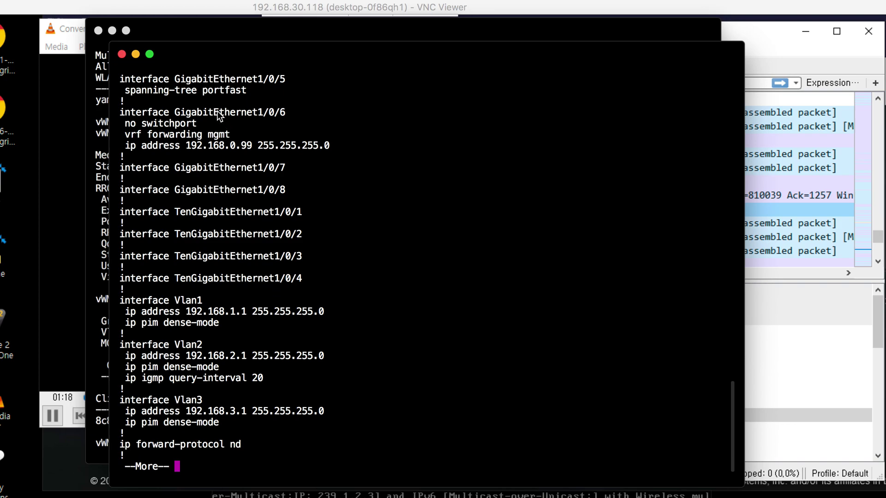
{"action": "scroll", "coordinate": [219, 113], "scroll_direction": "up", "scroll_amount": 5}
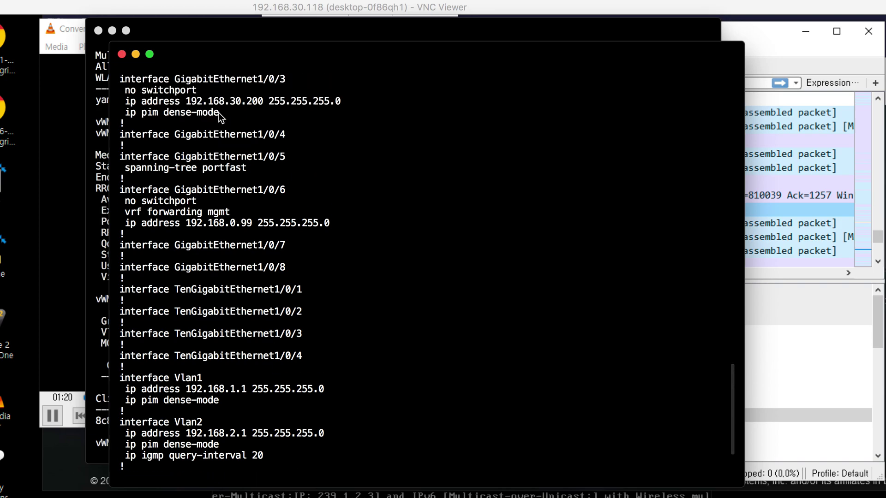
{"action": "left_click_drag", "start_coordinate": [191, 103], "coordinate": [217, 147]}
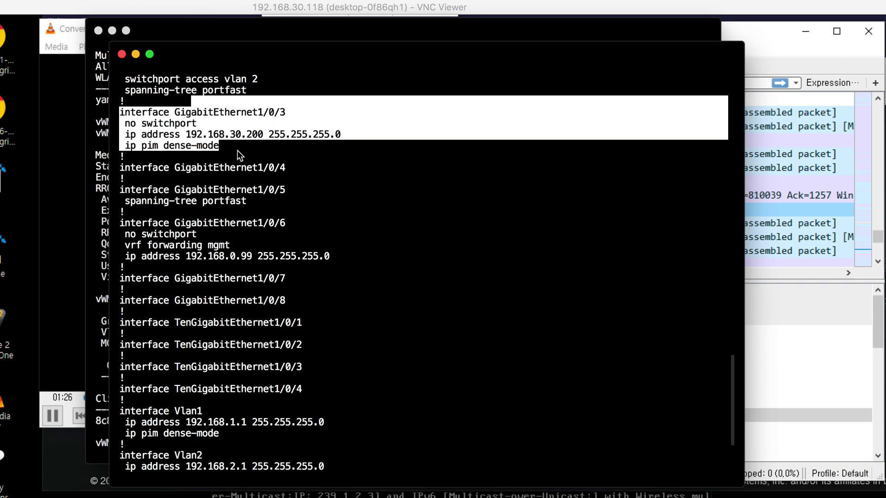
{"action": "left_click", "coordinate": [237, 150]}
{"action": "double_click", "coordinate": [183, 147]}
{"action": "left_click", "coordinate": [183, 147]}
{"action": "triple_click", "coordinate": [184, 145]}
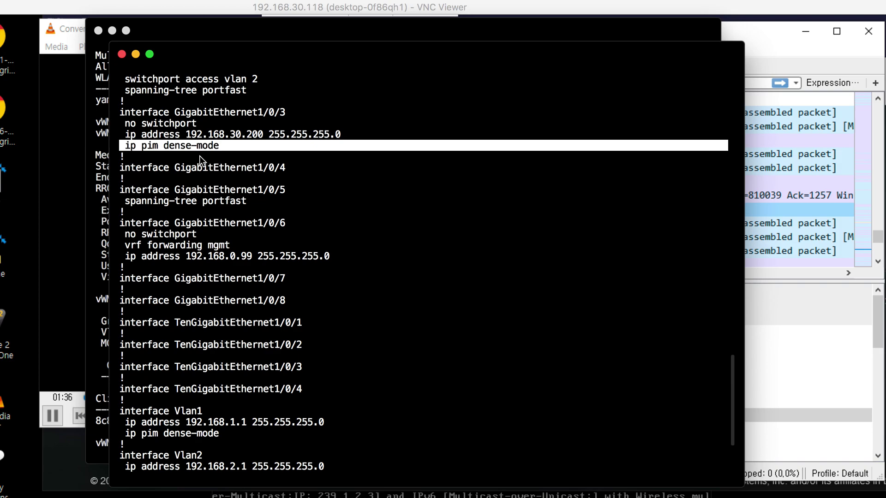
{"action": "scroll", "coordinate": [211, 151], "scroll_direction": "down", "scroll_amount": 5}
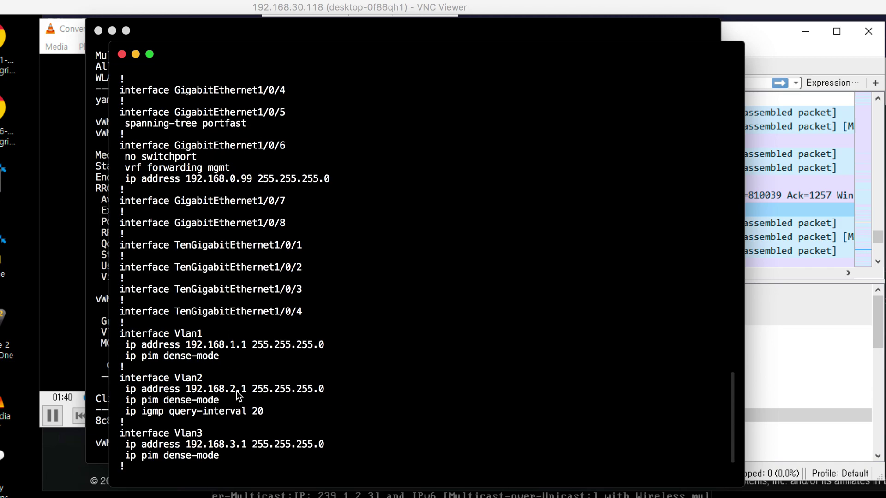
{"action": "left_click_drag", "start_coordinate": [234, 364], "coordinate": [108, 338]}
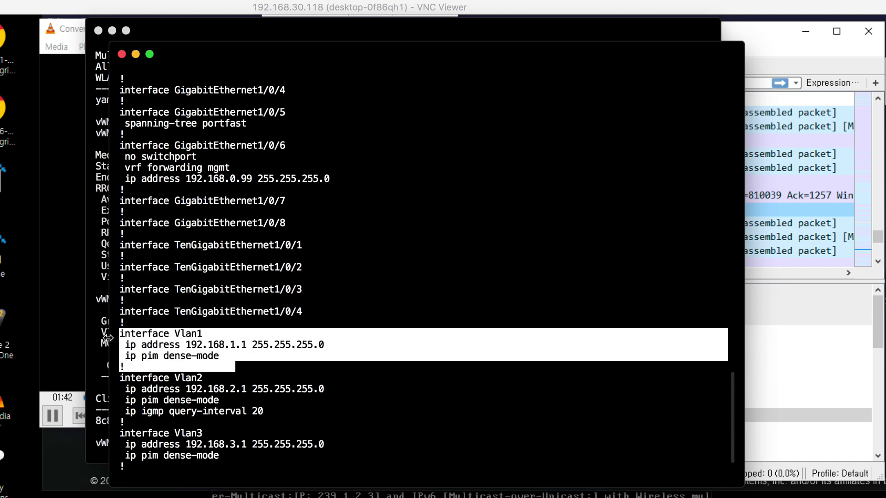
{"action": "triple_click", "coordinate": [129, 359]}
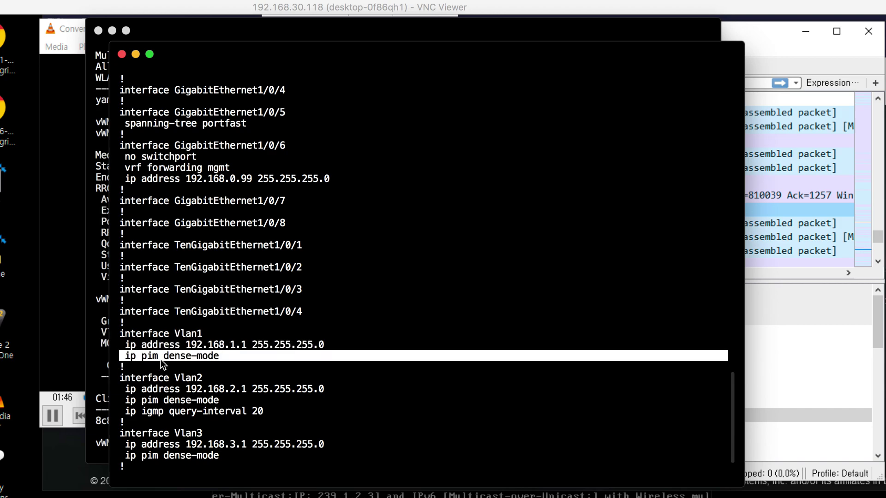
{"action": "left_click", "coordinate": [167, 359]}
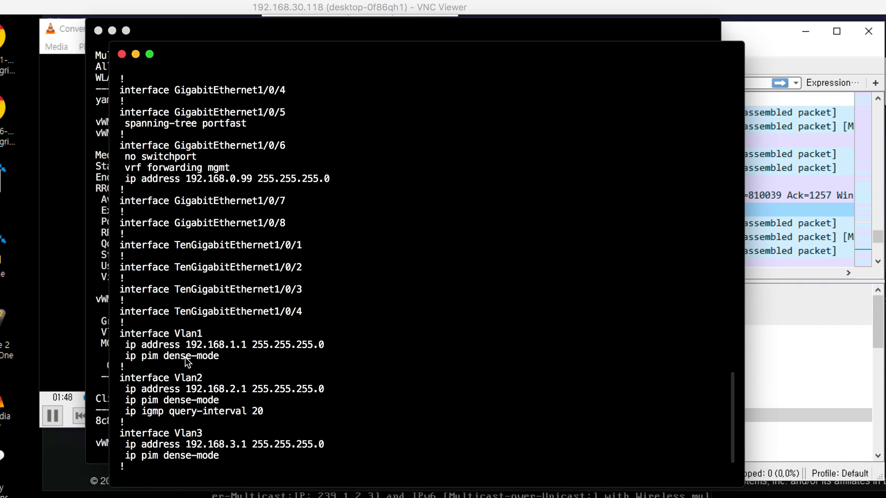
{"action": "left_click_drag", "start_coordinate": [219, 356], "coordinate": [120, 334]}
Finish the config listing and run show ip mroute on the switch
{"action": "left_click", "coordinate": [190, 320]}
{"action": "key", "text": "Return"}
{"action": "key", "text": "Return"}
{"action": "key", "text": "Return"}
{"action": "key", "text": "Return"}
{"action": "key", "text": "Return"}
{"action": "key", "text": "Return"}
{"action": "key", "text": "Return"}
{"action": "key", "text": "Return"}
{"action": "type", "text": "show ip rou"}
{"action": "key", "text": "BackSpace"}
{"action": "key", "text": "BackSpace"}
{"action": "key", "text": "BackSpace"}
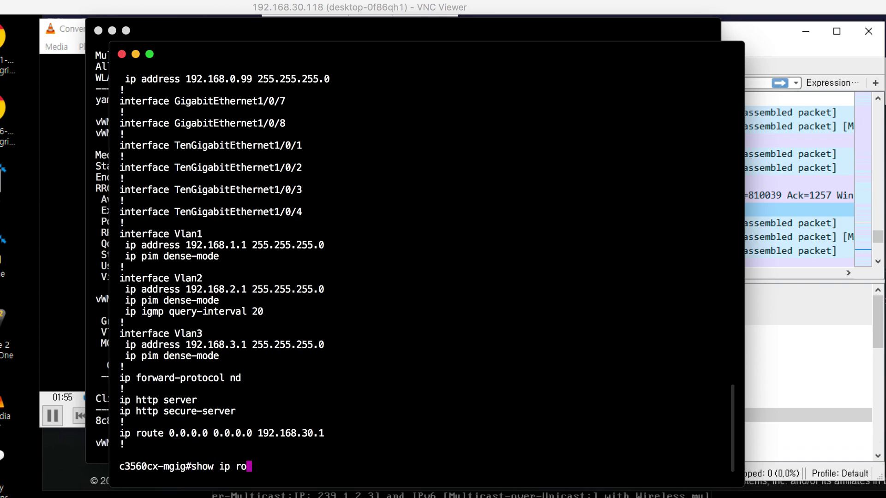
{"action": "type", "text": "mn"}
{"action": "key", "text": "BackSpace"}
{"action": "type", "text": "route"}
{"action": "key", "text": "Return"}
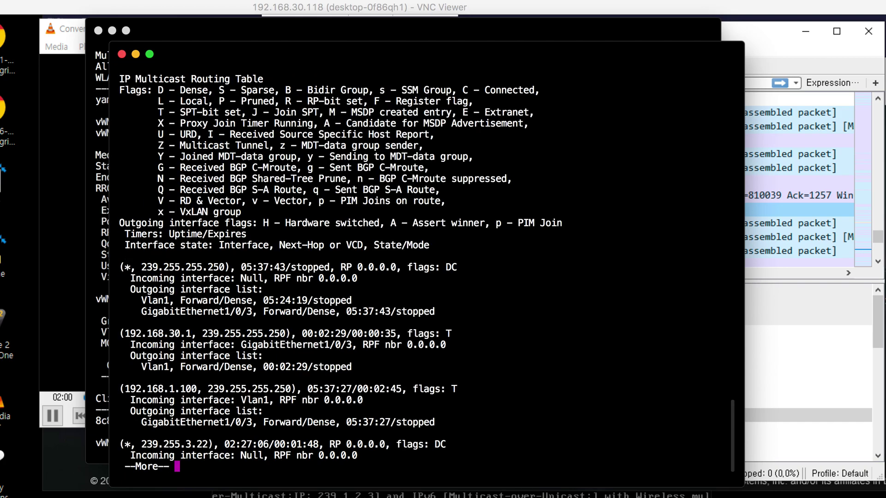
Page through the routes and highlight group 234.1.1.102 and its source 192.168.30.118
{"action": "key", "text": "space"}
{"action": "left_click_drag", "start_coordinate": [141, 302], "coordinate": [203, 304]}
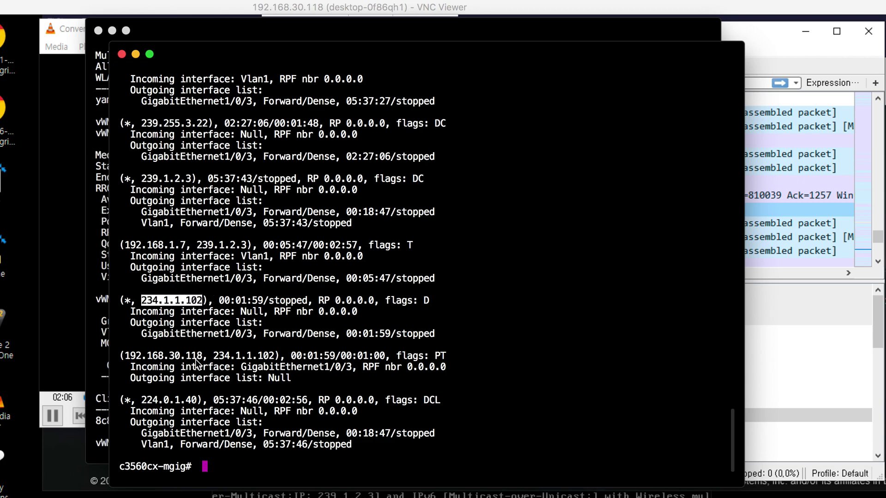
{"action": "left_click_drag", "start_coordinate": [202, 356], "coordinate": [130, 354]}
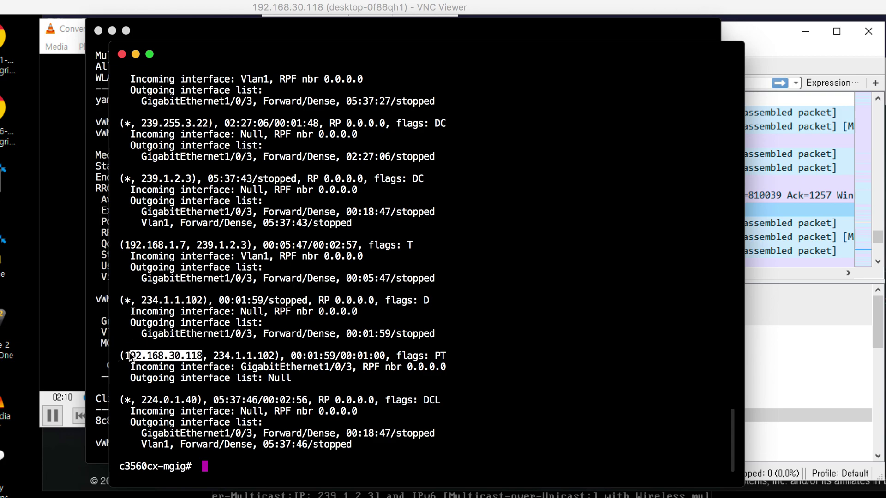
{"action": "key", "text": "Return"}
{"action": "key", "text": "Return"}
{"action": "key", "text": "Return"}
{"action": "key", "text": "Return"}
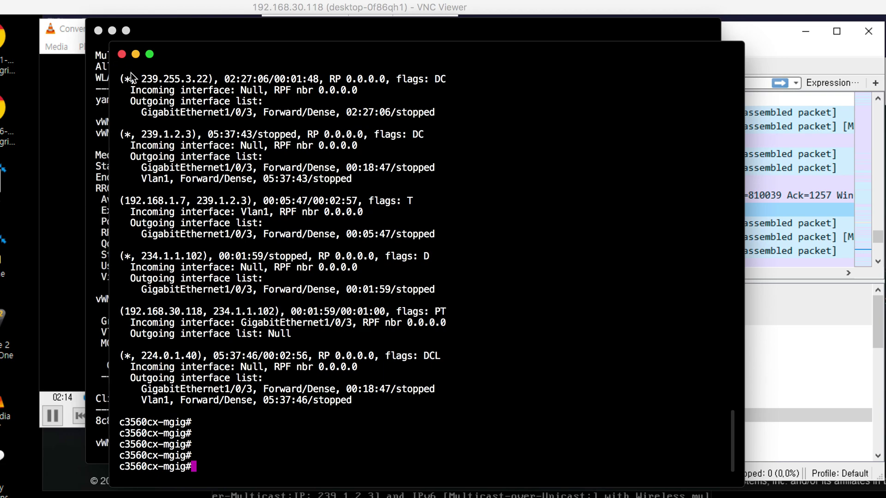
Join the yameyame Wi-Fi network from the menu bar, then launch Wireshark through Spotlight search
{"action": "left_click", "coordinate": [522, 3]}
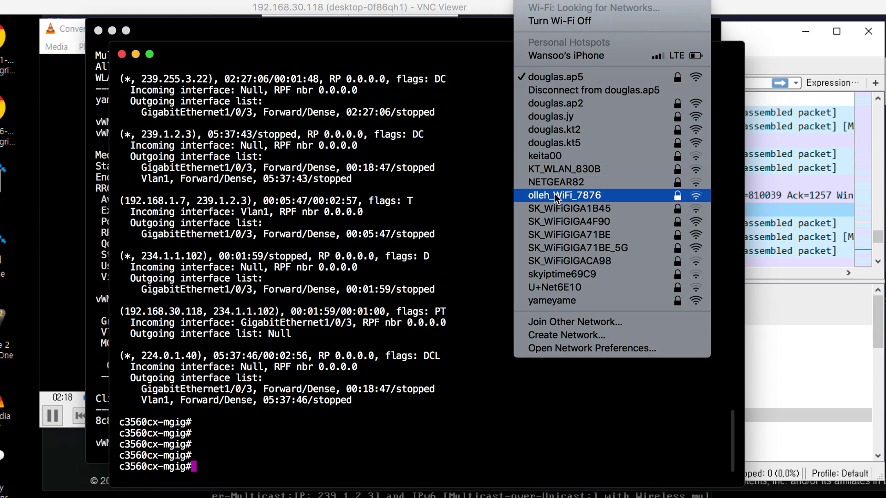
{"action": "left_click", "coordinate": [563, 294]}
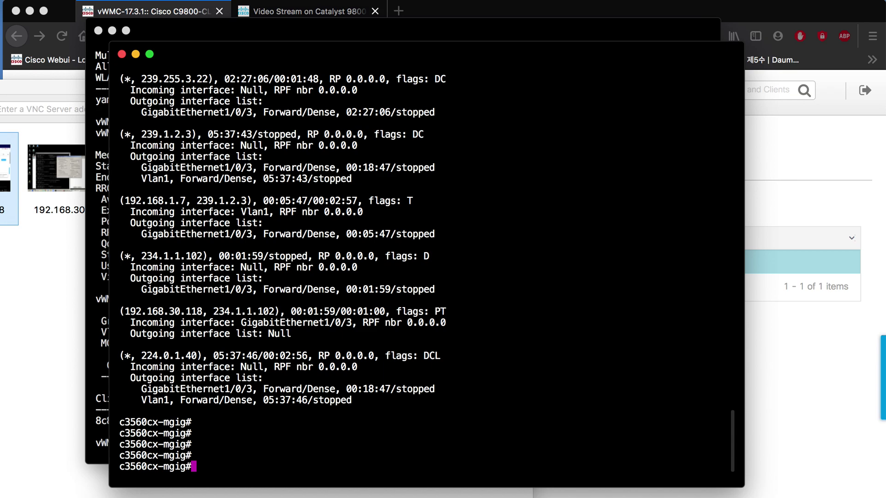
{"action": "key", "text": "super+space"}
{"action": "type", "text": "wirehark"}
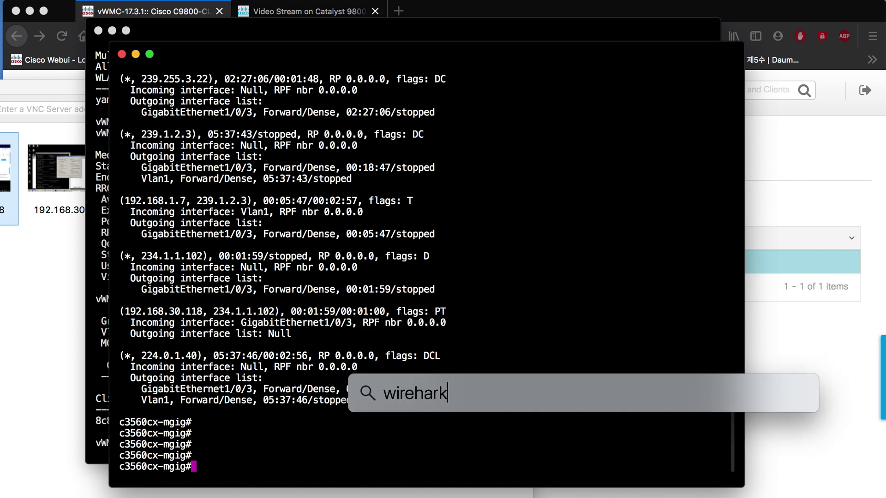
{"action": "key", "text": "BackSpace"}
{"action": "key", "text": "BackSpace"}
{"action": "type", "text": "shark"}
{"action": "key", "text": "Return"}
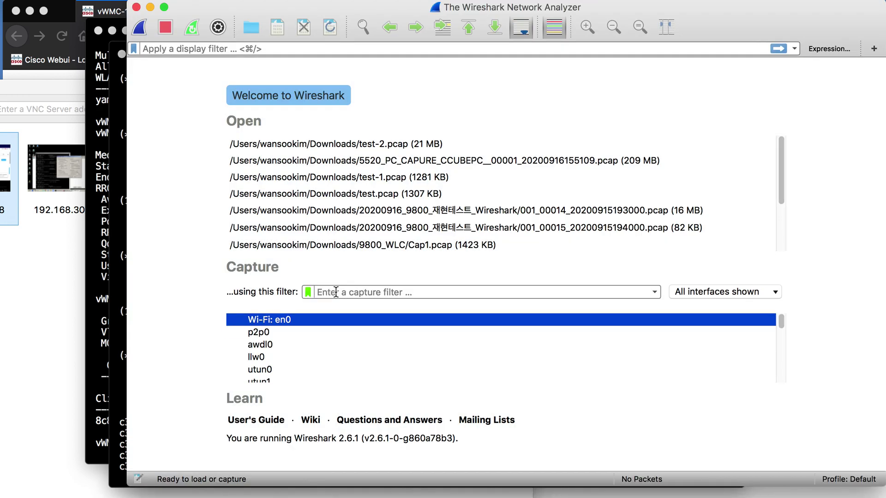
Capture on Wi-Fi: en0 with an igmp filter, inspecting query packet 152 and membership report 230
{"action": "double_click", "coordinate": [331, 319]}
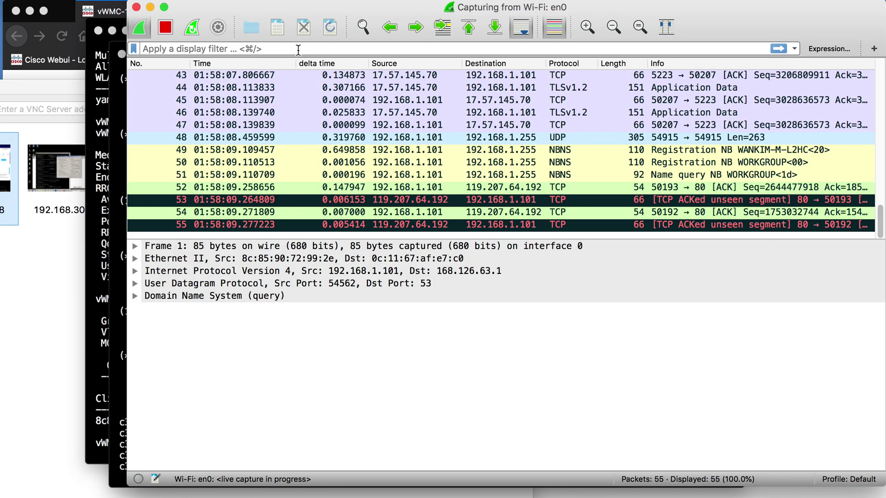
{"action": "type", "text": "igmp"}
{"action": "key", "text": "Return"}
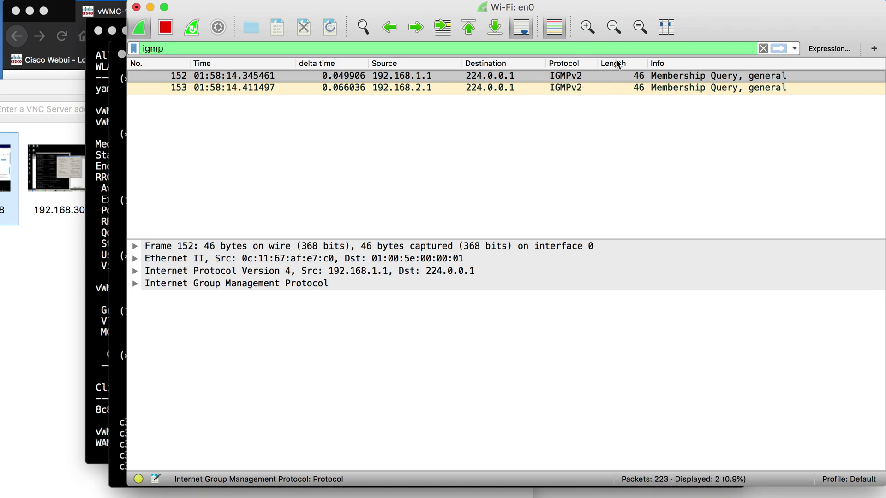
{"action": "left_click", "coordinate": [605, 78]}
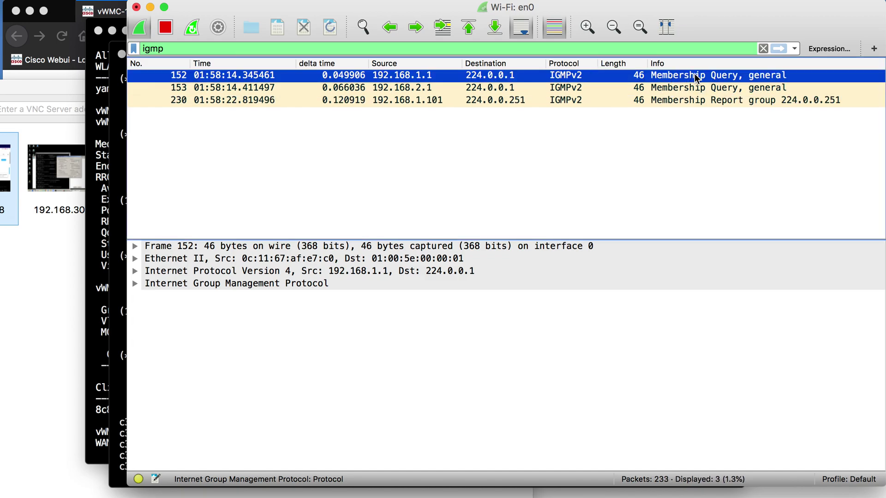
{"action": "left_click", "coordinate": [670, 102]}
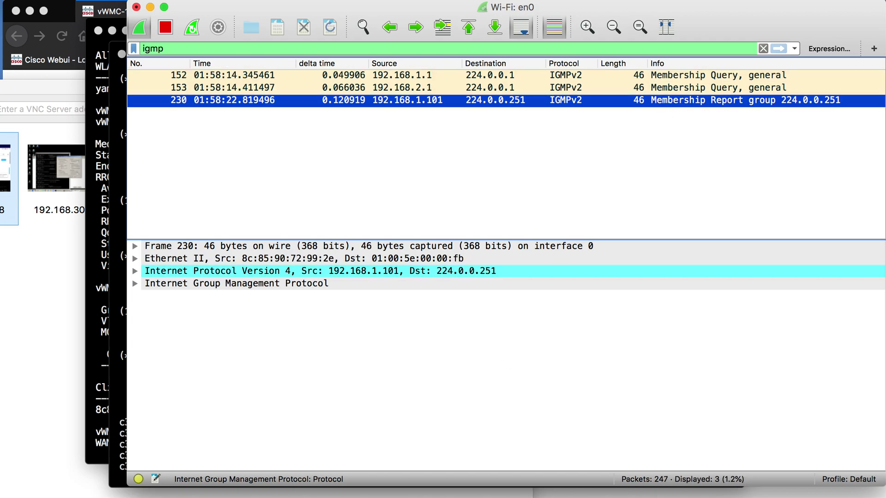
{"action": "key", "text": "super+Tab"}
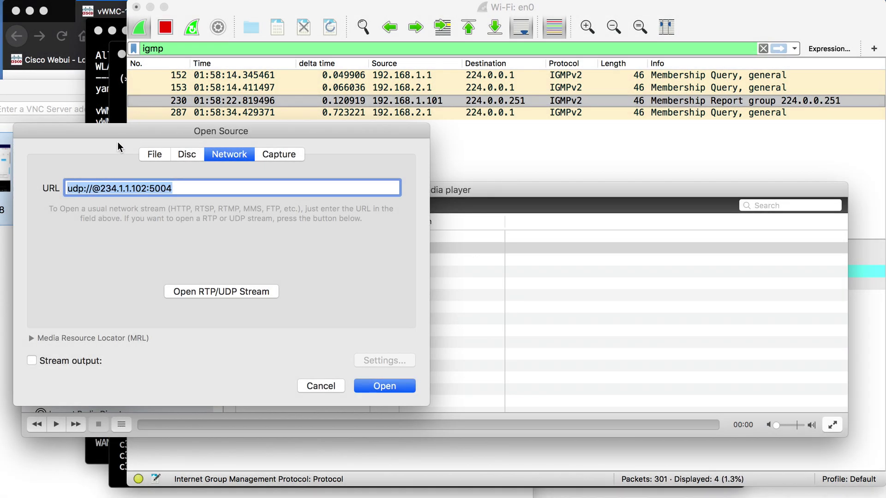
Play the UDP multicast stream from 234.1.1.102 on port 5004 in VLC's network source
{"action": "left_click_drag", "start_coordinate": [106, 108], "coordinate": [153, 132]}
{"action": "left_click", "coordinate": [221, 287]}
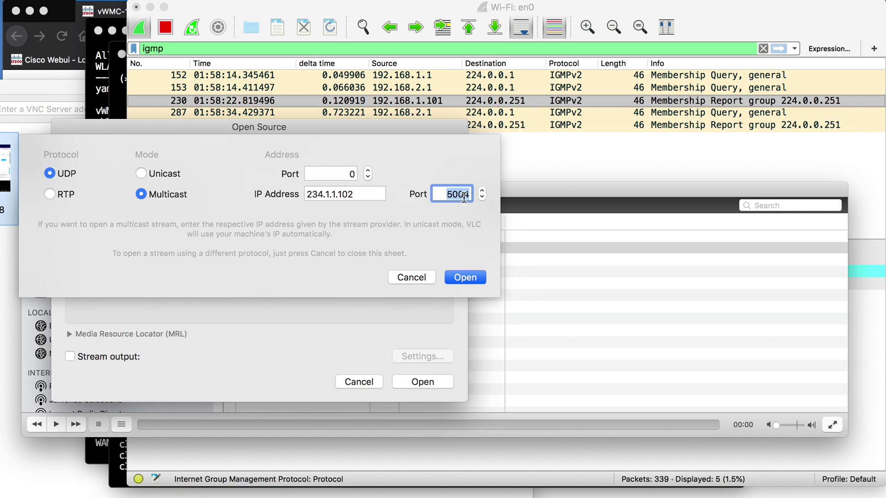
{"action": "left_click", "coordinate": [467, 276]}
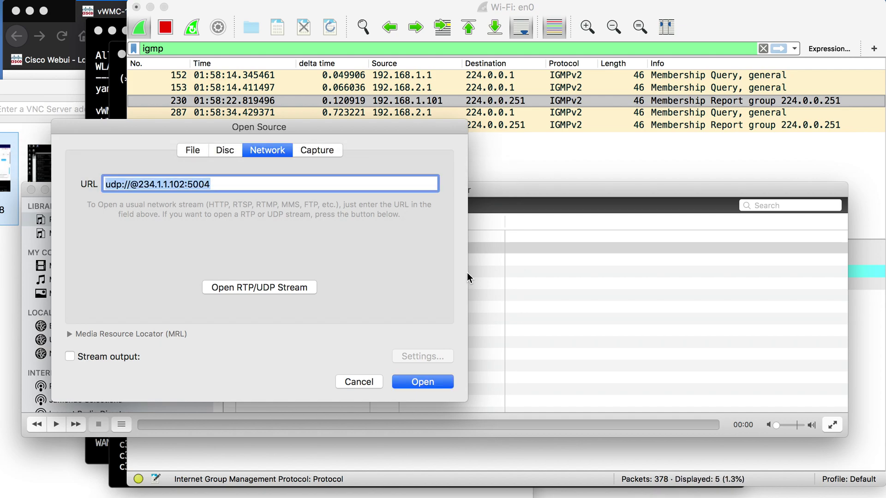
{"action": "left_click", "coordinate": [420, 381]}
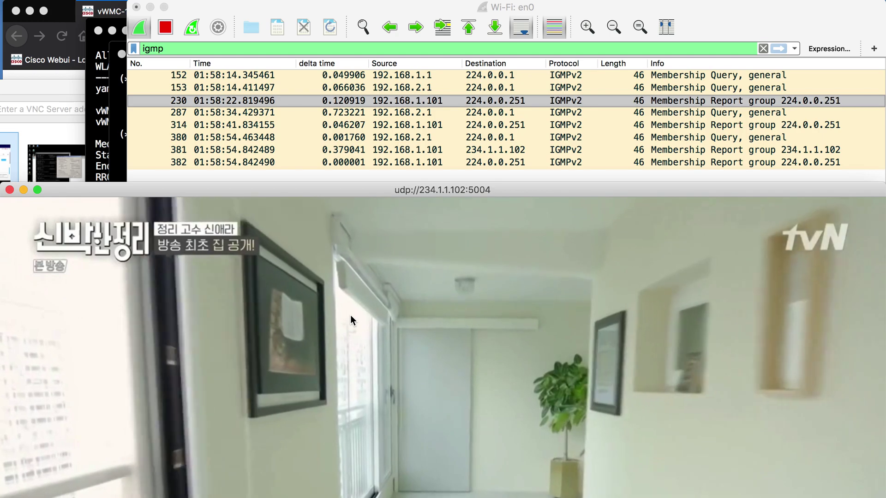
Check the 234.1.1.102 Membership Report in Wireshark, then stop VLC's multicast playback
{"action": "left_click", "coordinate": [23, 189]}
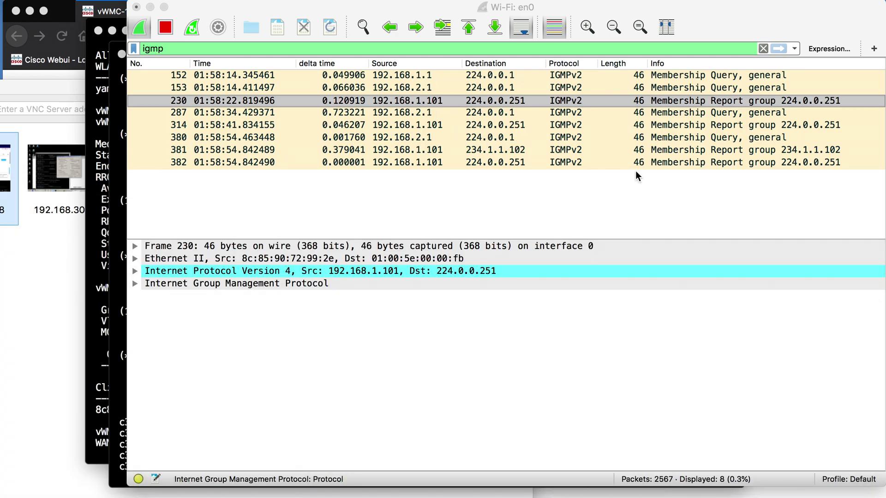
{"action": "left_click", "coordinate": [711, 152]}
{"action": "left_click", "coordinate": [710, 151]}
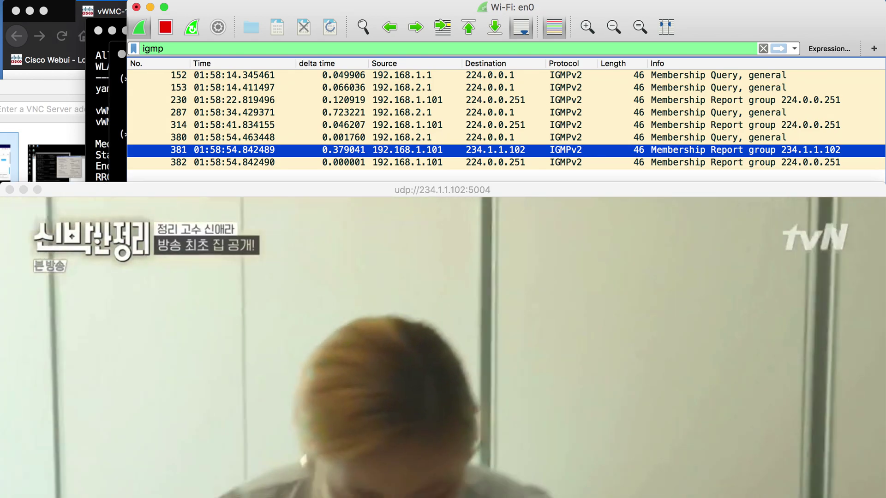
{"action": "left_click", "coordinate": [107, 312]}
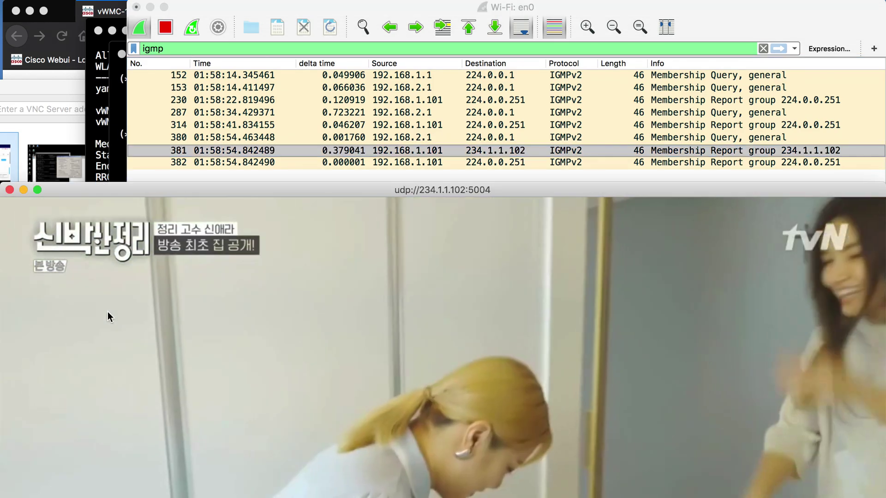
{"action": "left_click_drag", "start_coordinate": [3, 186], "coordinate": [91, 270]}
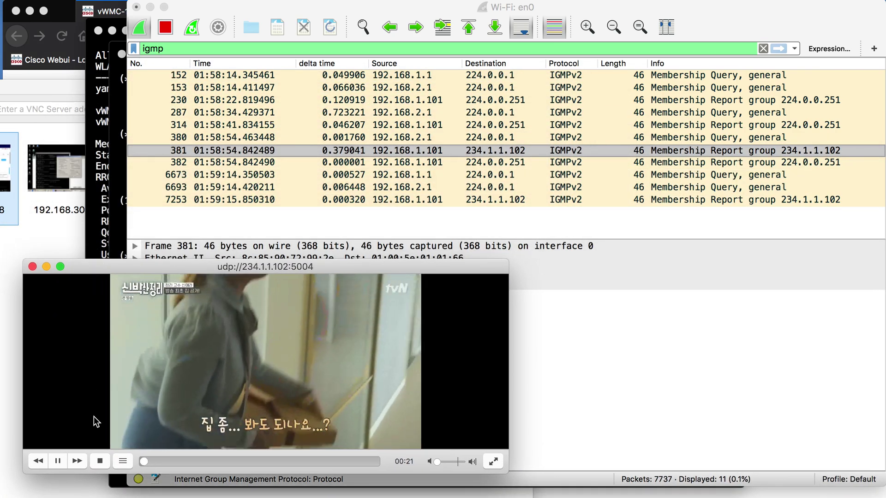
{"action": "left_click", "coordinate": [99, 461]}
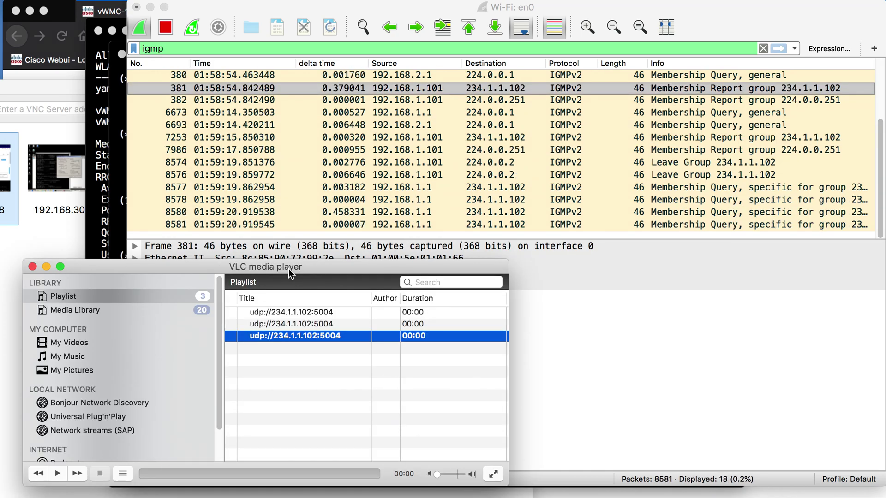
Inspect the 234.1.1.102 Leave Group packet, replay the stream, and check the new Membership Report
{"action": "left_click", "coordinate": [592, 175]}
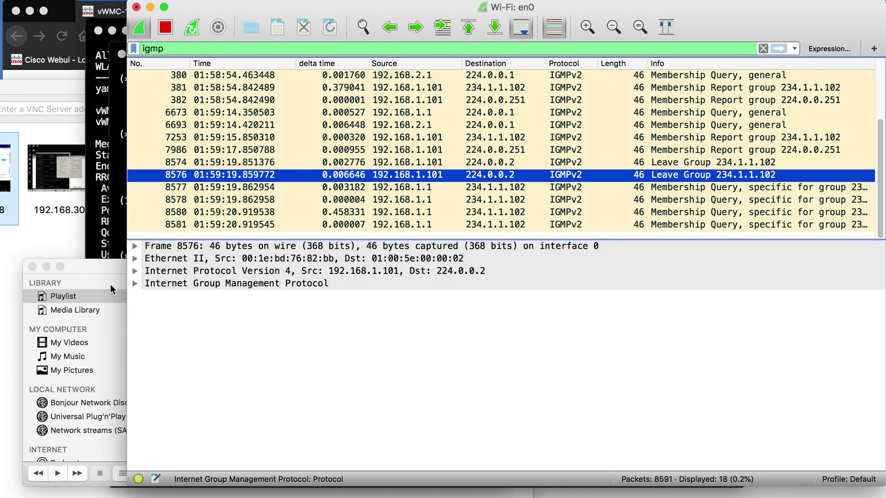
{"action": "left_click", "coordinate": [103, 269]}
{"action": "double_click", "coordinate": [238, 339]}
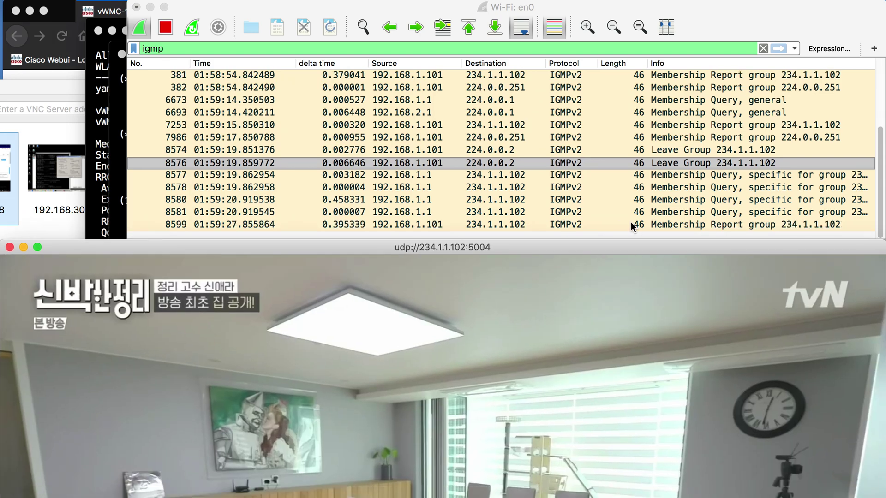
{"action": "left_click", "coordinate": [639, 224]}
{"action": "left_click", "coordinate": [649, 223]}
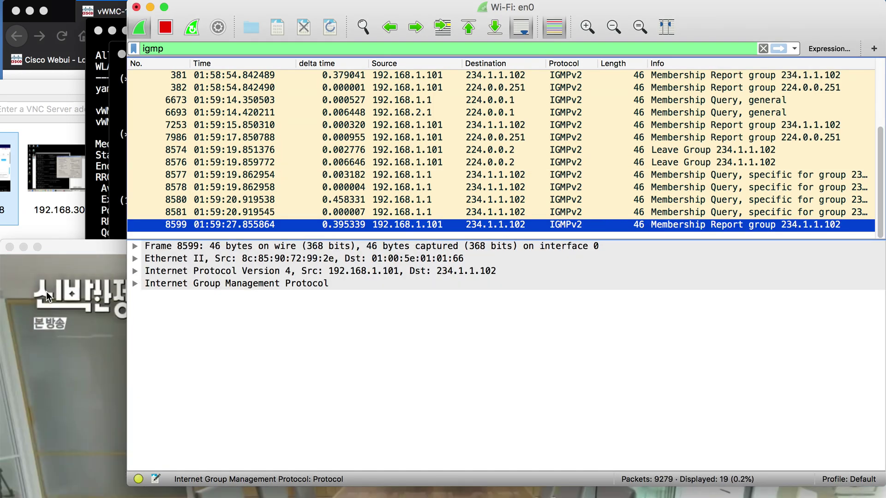
Close the video player and inspect the 224.0.0.251 report and the group-specific query to 234.1.1.102
{"action": "left_click", "coordinate": [46, 291]}
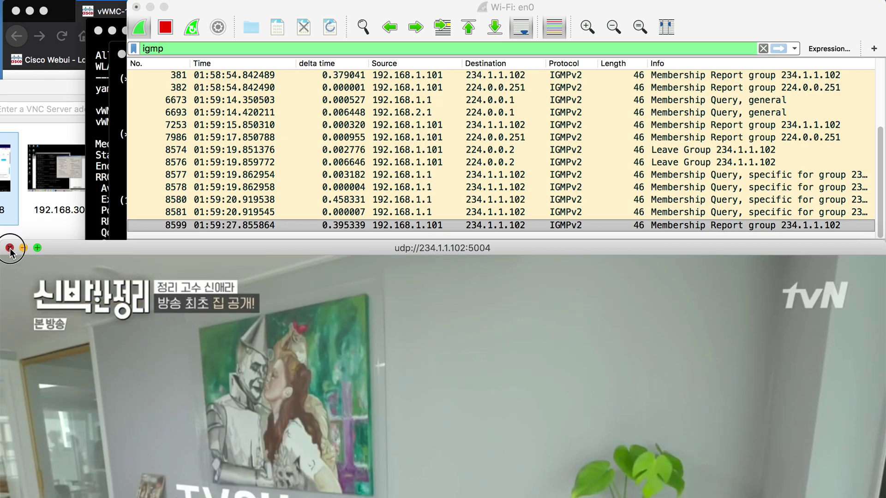
{"action": "left_click", "coordinate": [10, 249]}
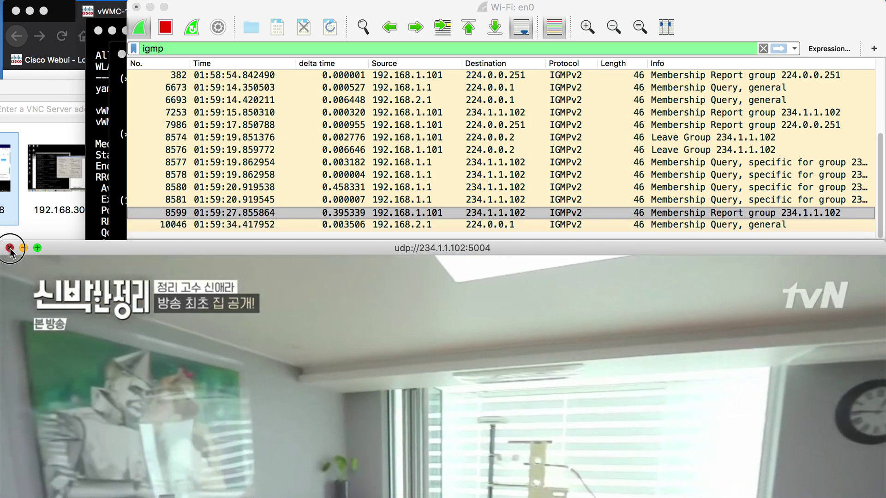
{"action": "left_click", "coordinate": [10, 249]}
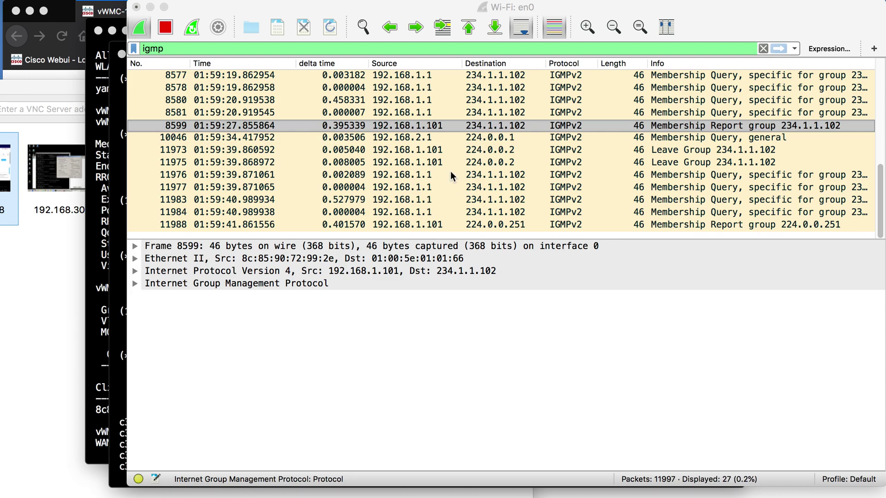
{"action": "left_click", "coordinate": [694, 224]}
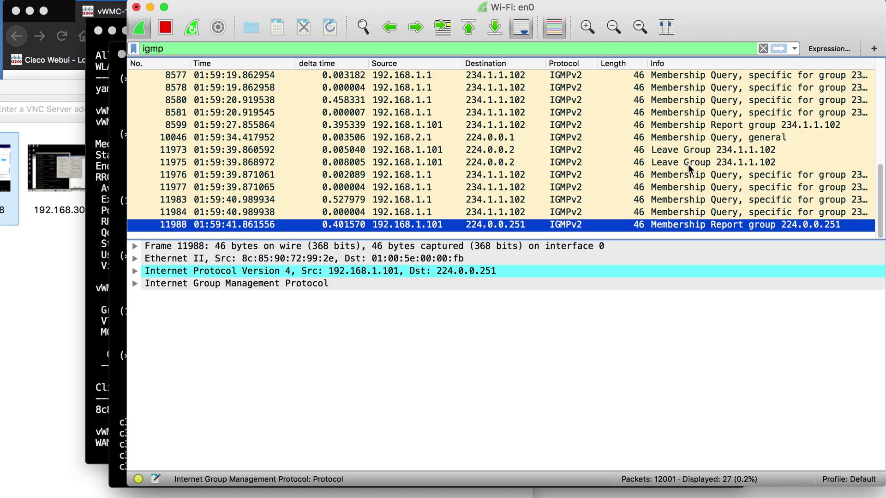
{"action": "left_click", "coordinate": [707, 192]}
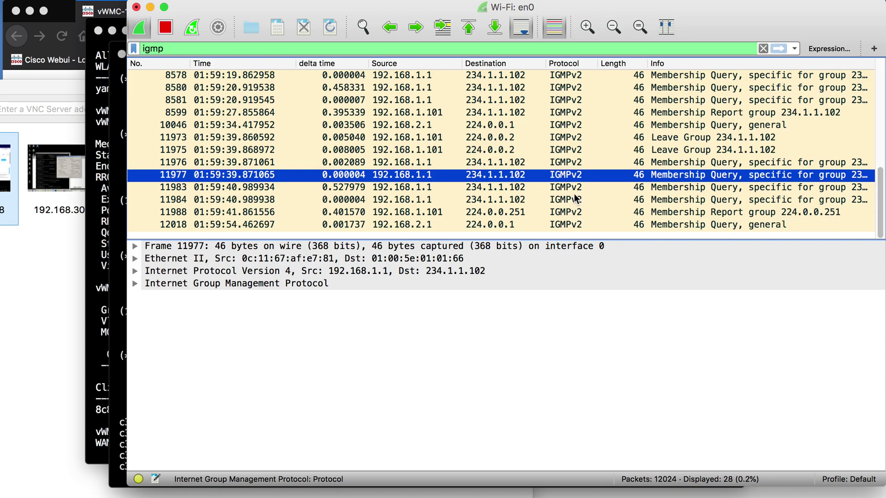
Stop the live capture and minimize Wireshark, bringing the VNC Viewer window forward
{"action": "left_click", "coordinate": [166, 29]}
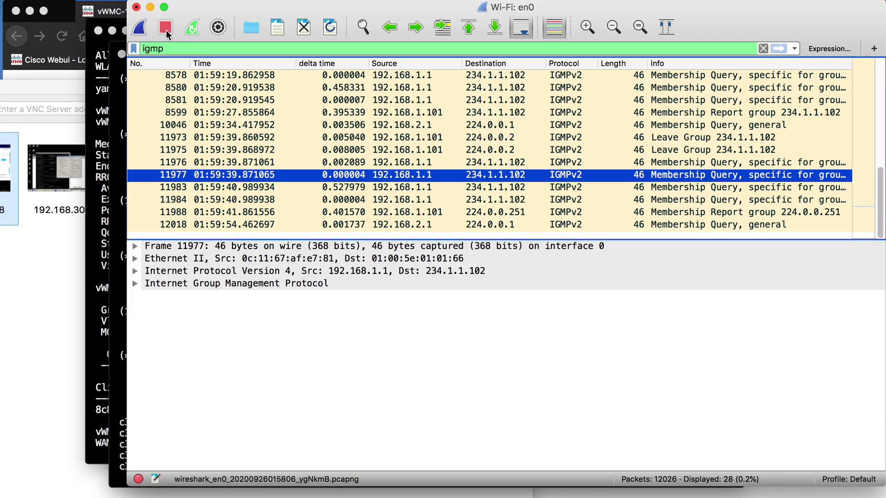
{"action": "left_click", "coordinate": [151, 12]}
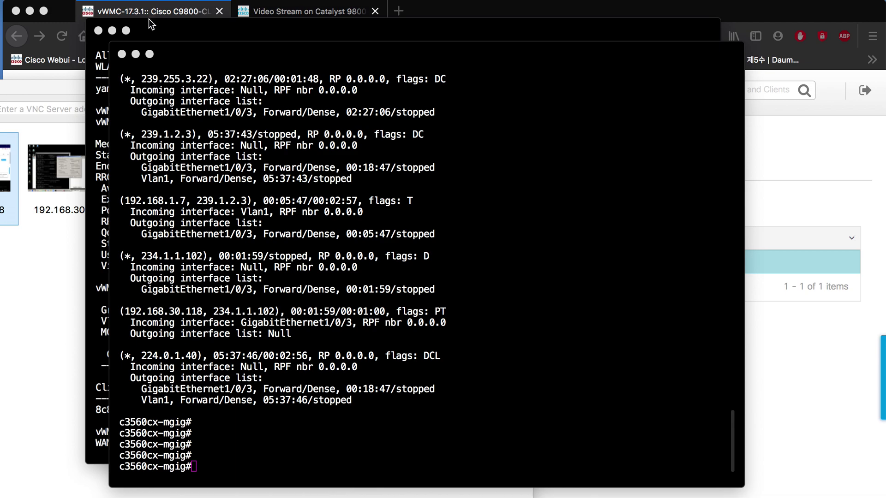
{"action": "left_click", "coordinate": [57, 220]}
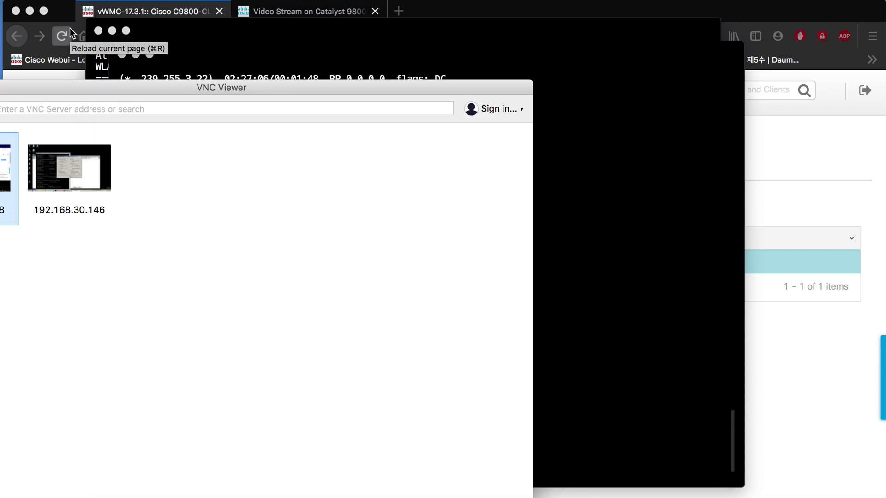
Reload the controller page and open Monitoring > General > Multicast, viewing Layer 3 and Media Stream Clients
{"action": "left_click", "coordinate": [68, 35]}
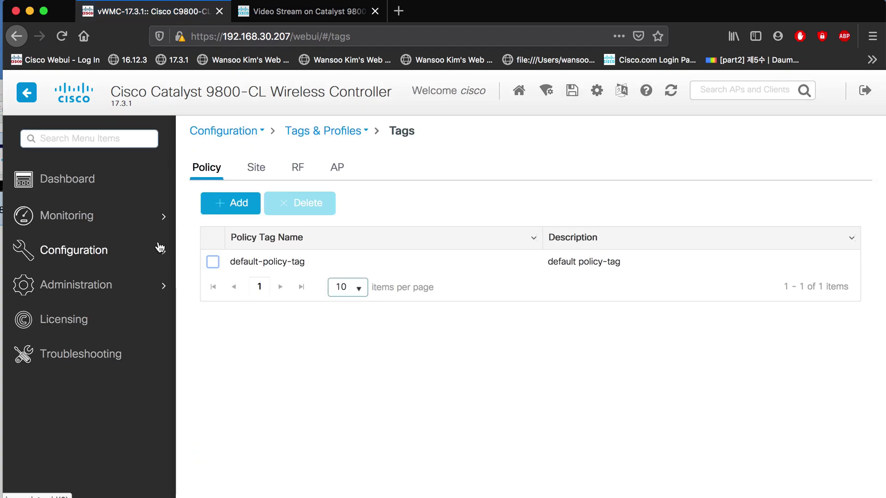
{"action": "mouse_move", "coordinate": [162, 225]}
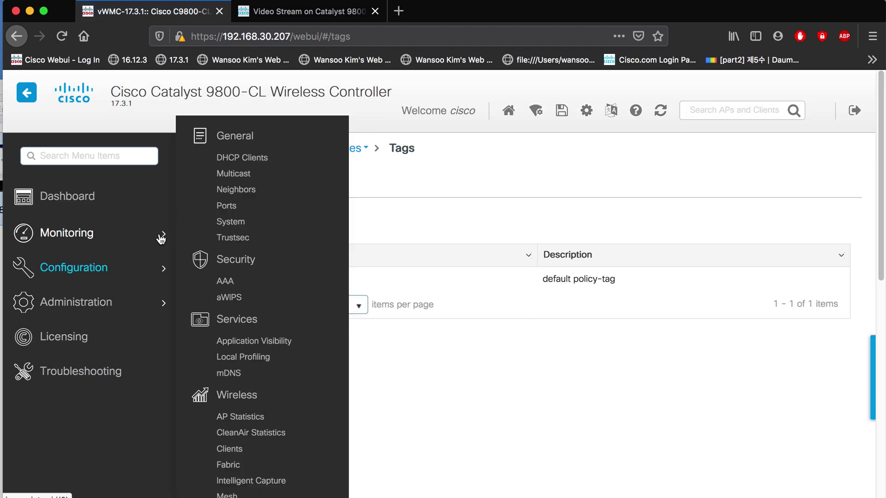
{"action": "left_click", "coordinate": [224, 174]}
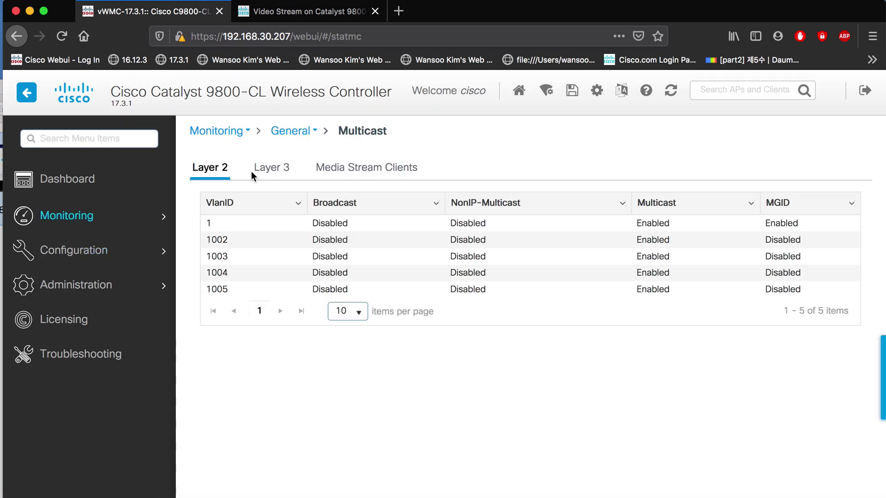
{"action": "left_click", "coordinate": [259, 170]}
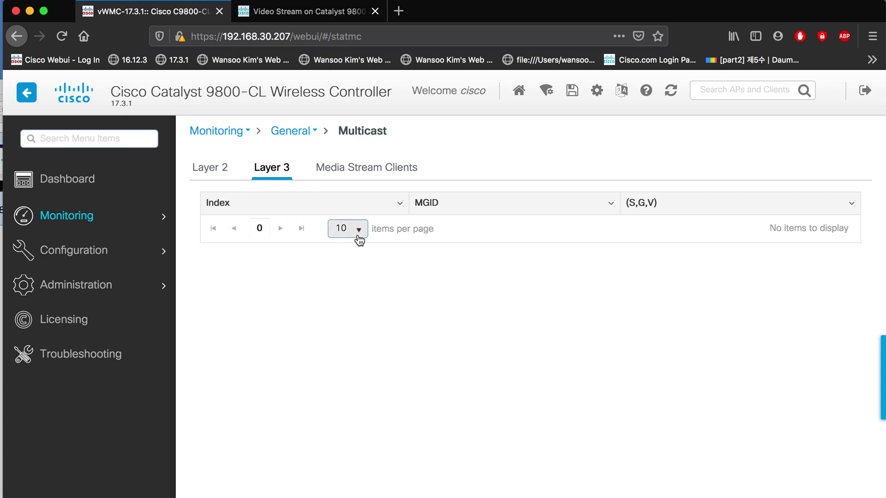
{"action": "left_click", "coordinate": [373, 173]}
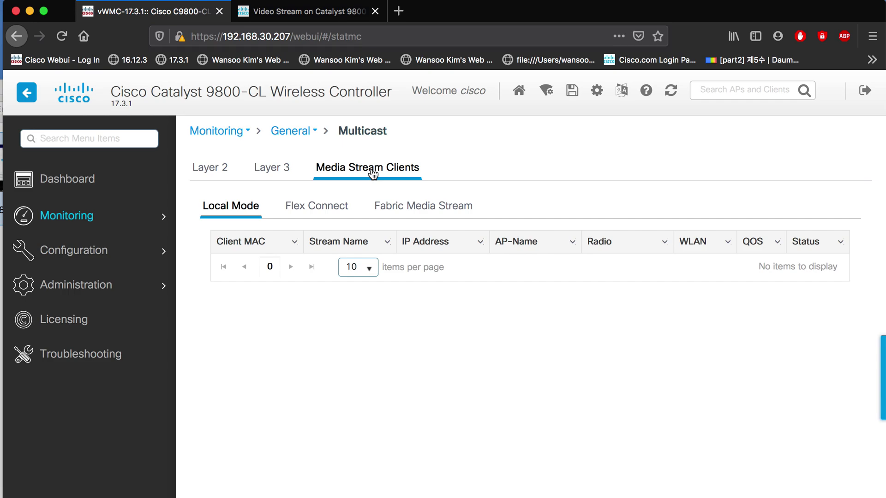
Replay the third udp://234.1.1.102:5004 playlist entry in VLC, then minimize the player
{"action": "key", "text": "super+Tab"}
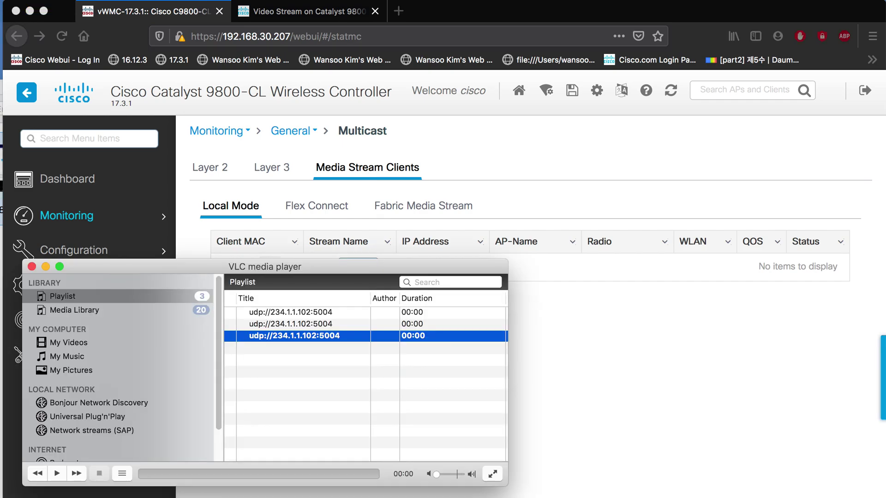
{"action": "double_click", "coordinate": [276, 339]}
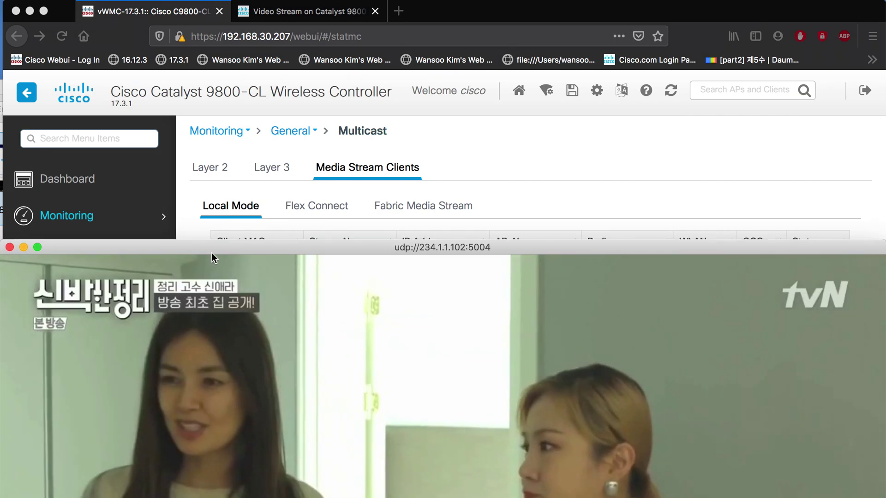
{"action": "left_click", "coordinate": [209, 237]}
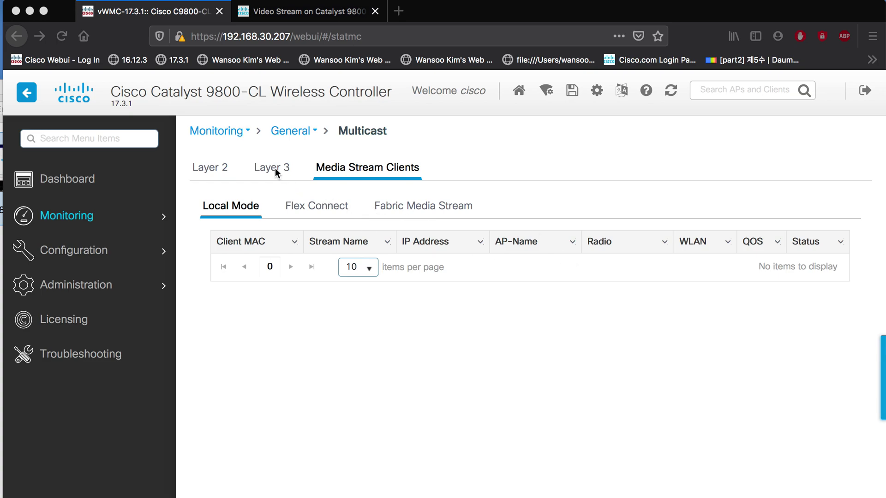
Reload Multicast monitoring and select the client's 234.1.1.102 entry under Media Stream Clients
{"action": "left_click", "coordinate": [163, 216]}
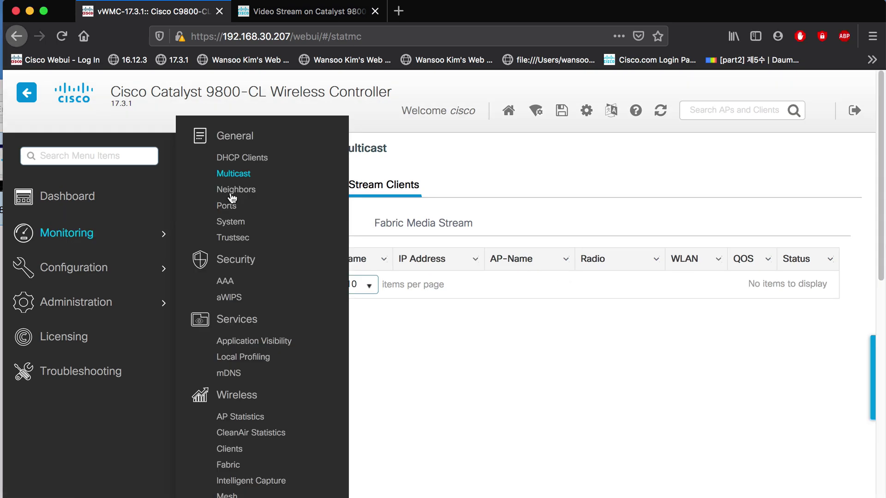
{"action": "left_click", "coordinate": [233, 175]}
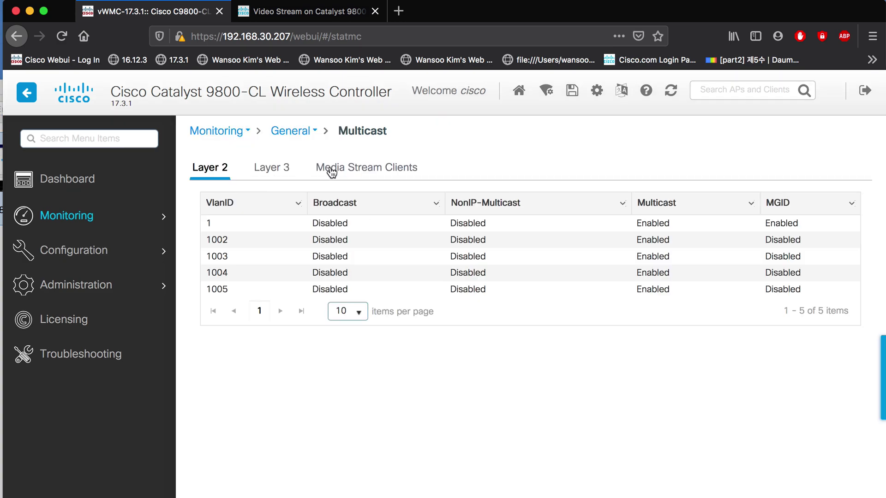
{"action": "left_click", "coordinate": [329, 169]}
{"action": "left_click", "coordinate": [309, 261]}
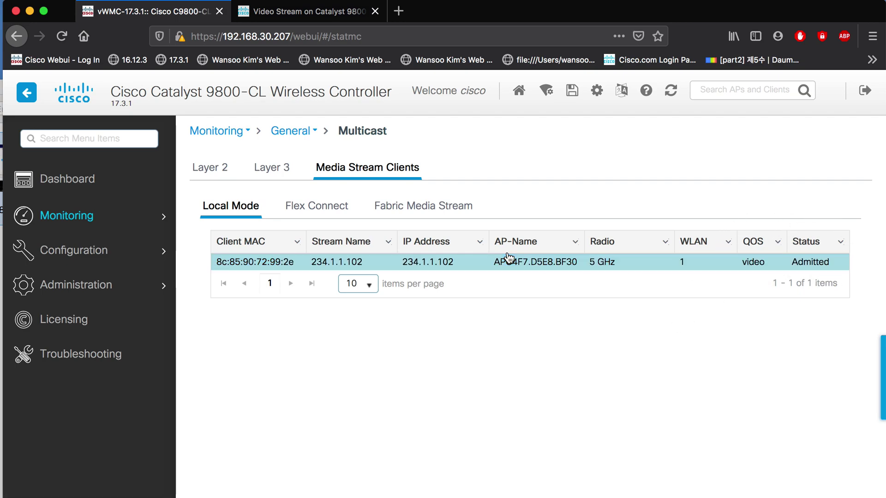
Check group 234.1.1.102 in the Layer 3 table, then return to the admitted 5 GHz client
{"action": "left_click", "coordinate": [277, 169]}
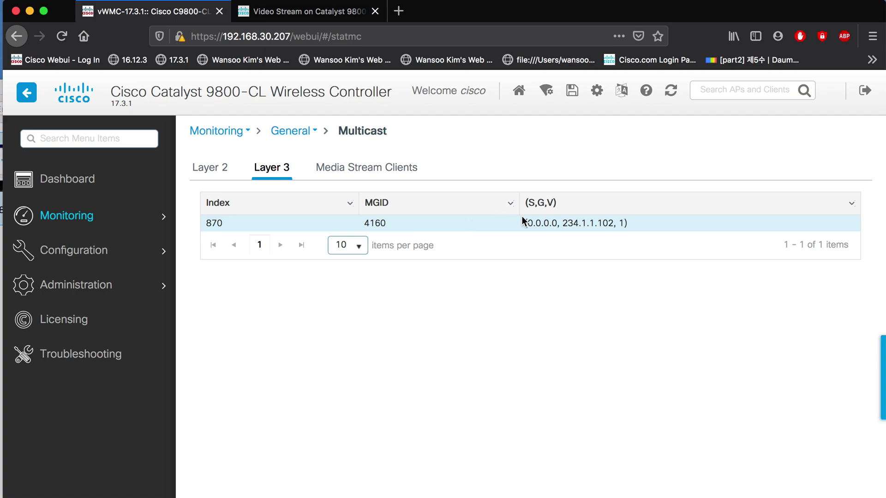
{"action": "left_click_drag", "start_coordinate": [565, 225], "coordinate": [612, 221]}
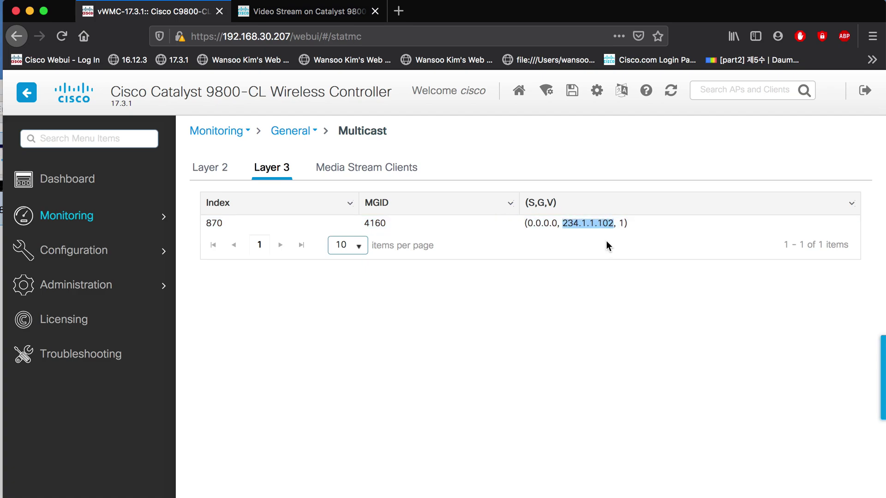
{"action": "left_click", "coordinate": [617, 223]}
{"action": "left_click", "coordinate": [618, 223]}
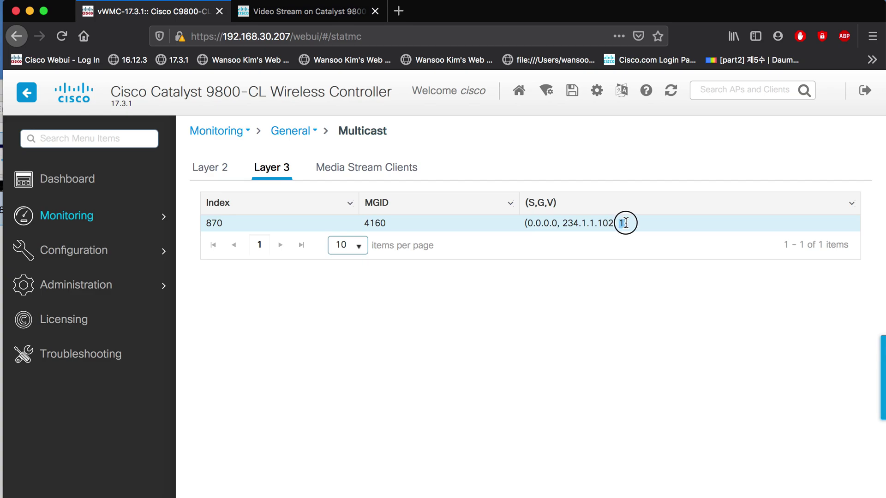
{"action": "left_click", "coordinate": [362, 169]}
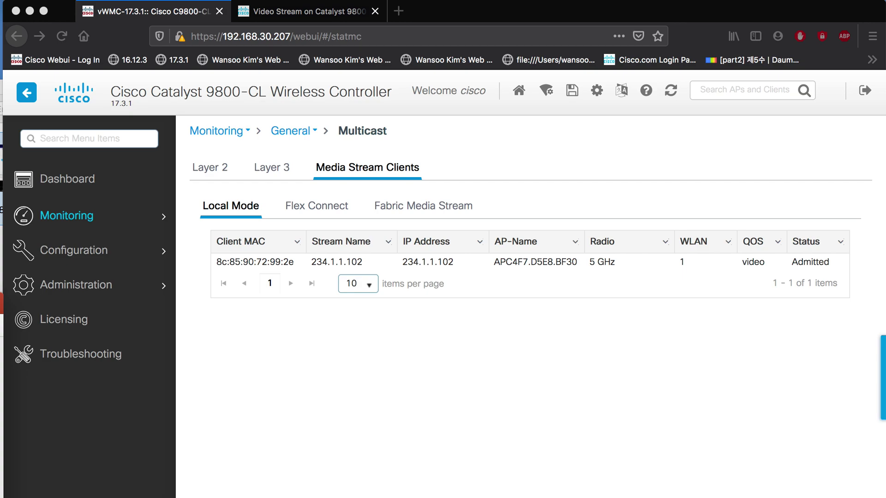
Telnet to controller 192.168.30.207, log in with the controller credentials, and enter enable mode
{"action": "key", "text": "super+Tab"}
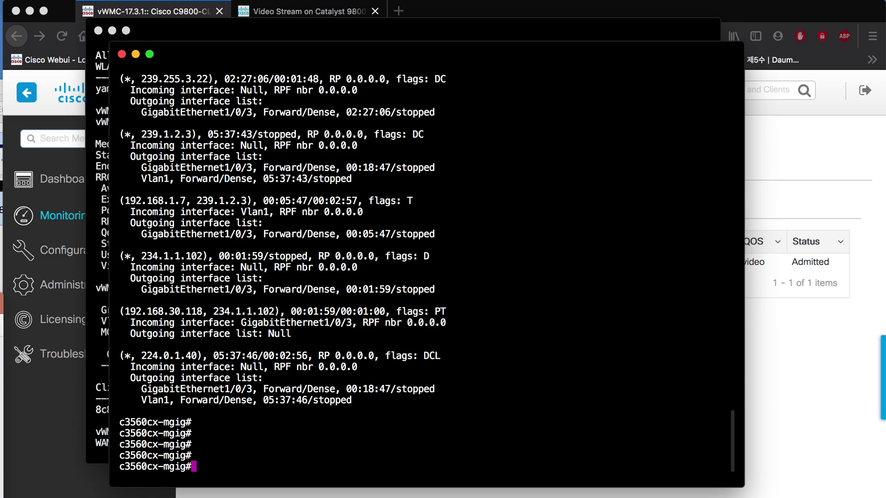
{"action": "key", "text": "super+grave"}
{"action": "key", "text": "Return"}
{"action": "key", "text": "Return"}
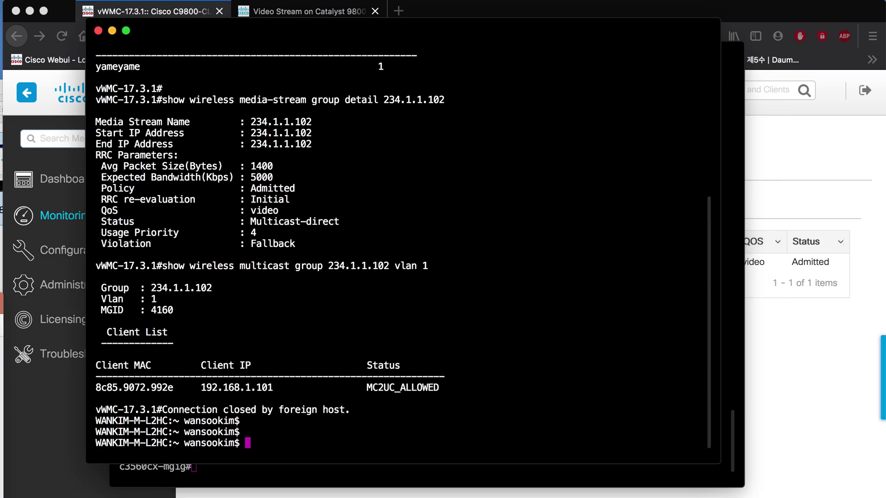
{"action": "type", "text": "telnet 192.168.30.207"}
{"action": "key", "text": "Return"}
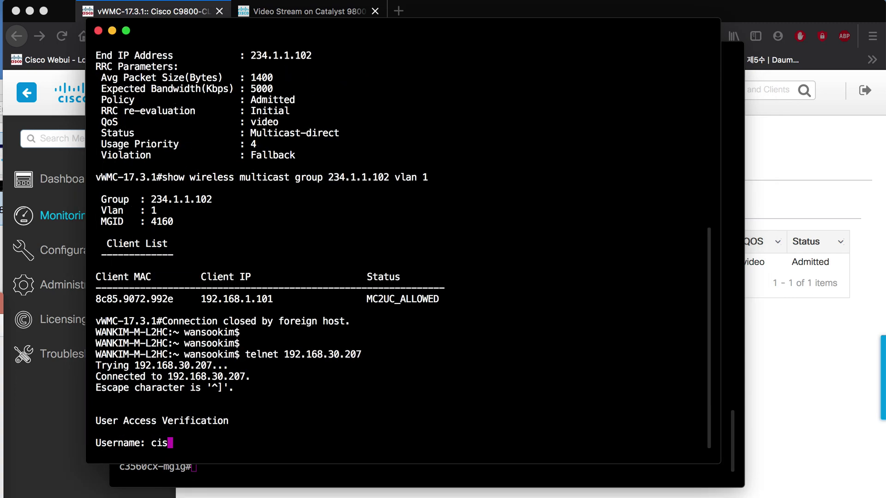
{"action": "key", "text": "Return"}
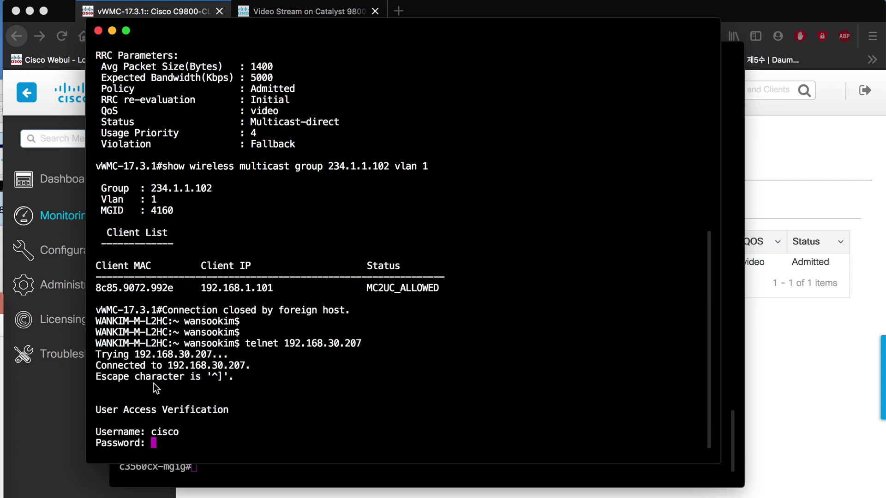
{"action": "key", "text": "Return"}
{"action": "type", "text": "en"}
{"action": "key", "text": "Return"}
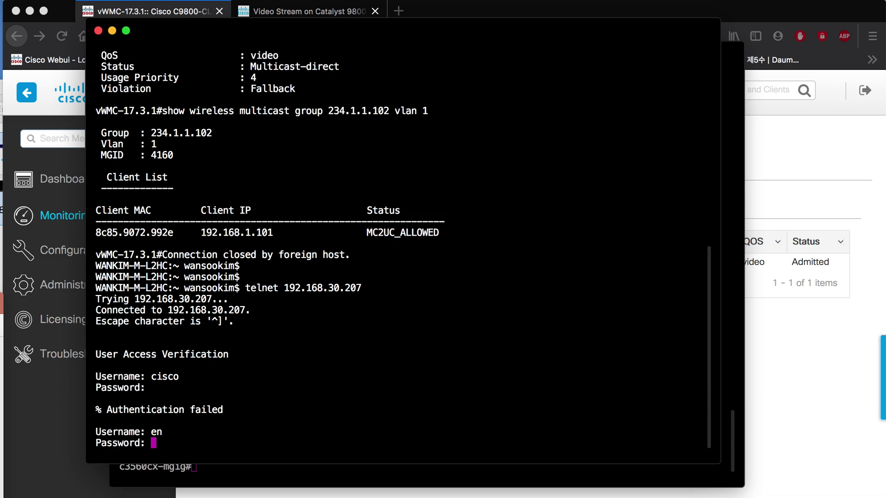
{"action": "key", "text": "Return"}
{"action": "key", "text": "Return"}
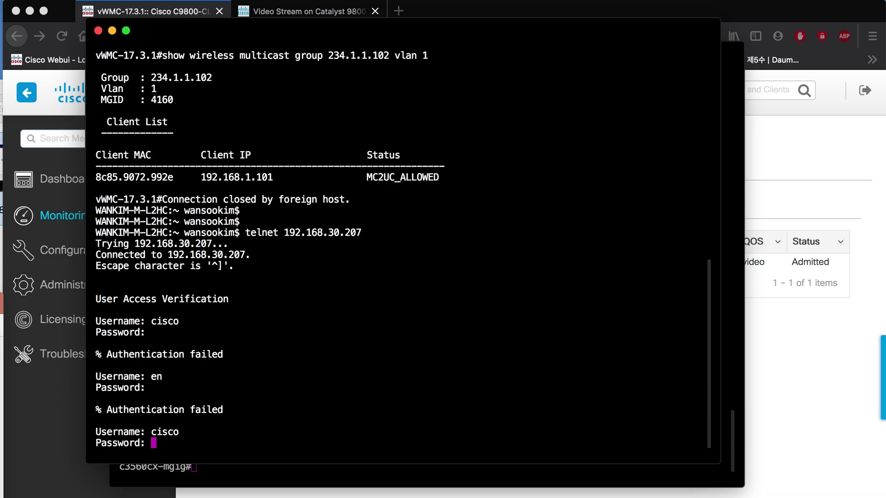
{"action": "key", "text": "Return"}
{"action": "type", "text": "en"}
{"action": "key", "text": "Return"}
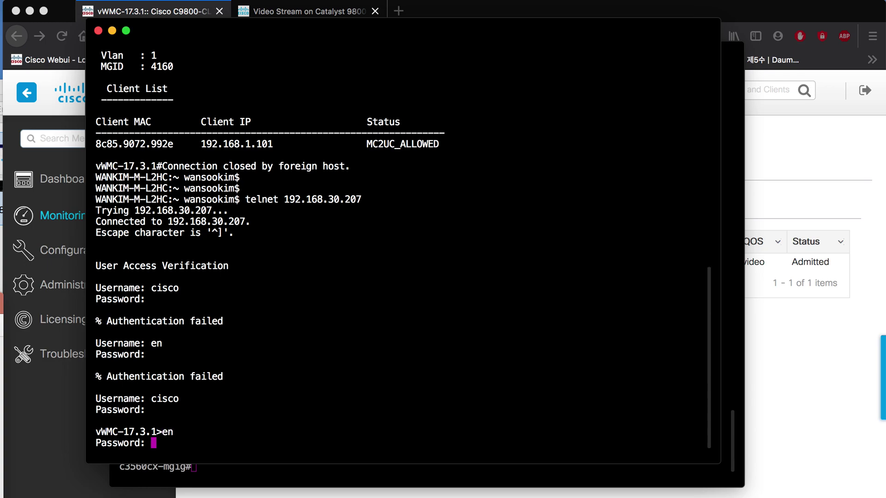
{"action": "key", "text": "Return"}
{"action": "key", "text": "Return"}
{"action": "key", "text": "Return"}
{"action": "key", "text": "Return"}
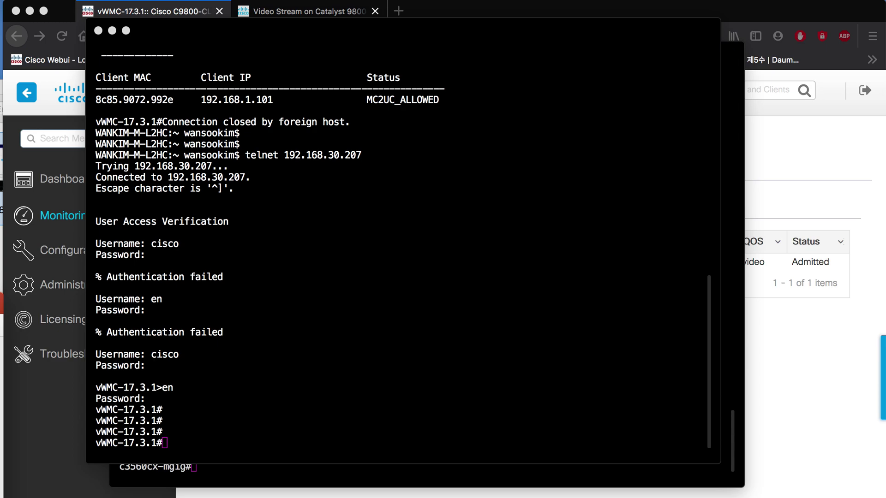
Rerun 'show wireless multicast group 234.1.1.102 vlan 1' and highlight client 192.168.1.101's MC2UC_ALLOWED status
{"action": "left_click", "coordinate": [210, 341]}
{"action": "type", "text": "show wireless multicast group 234.1.1.102 vlan 1"}
{"action": "key", "text": "Return"}
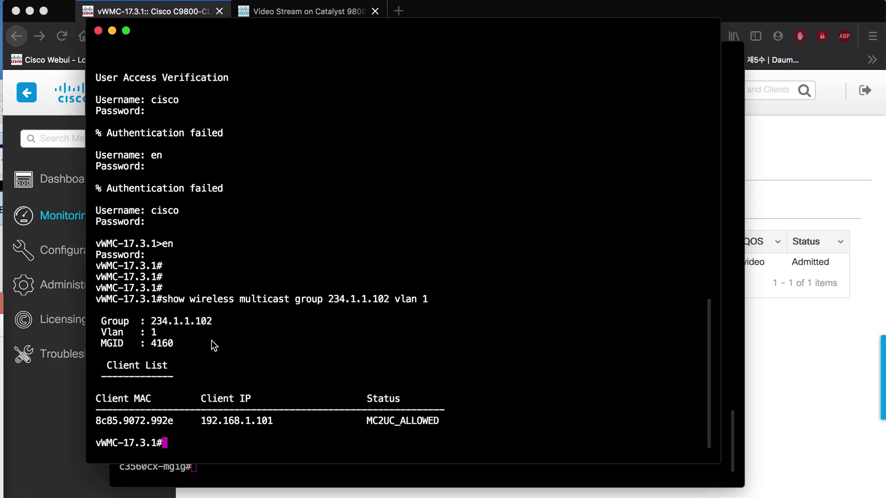
{"action": "triple_click", "coordinate": [369, 421]}
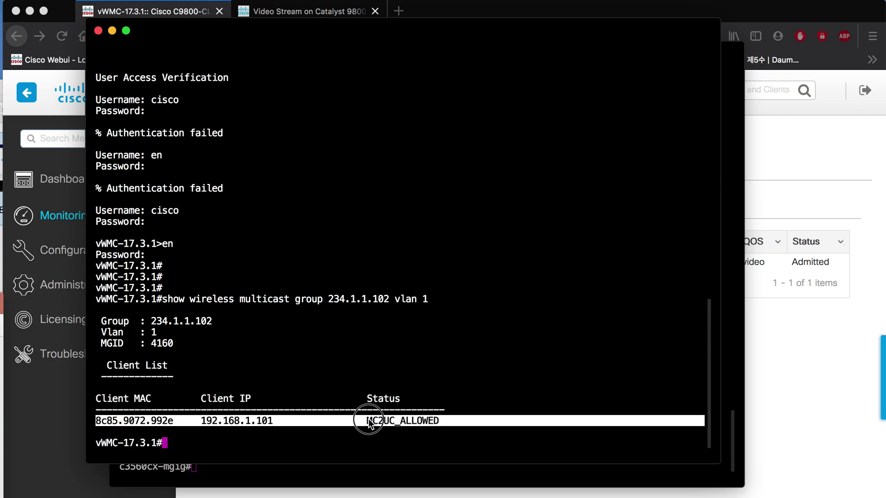
{"action": "double_click", "coordinate": [369, 420]}
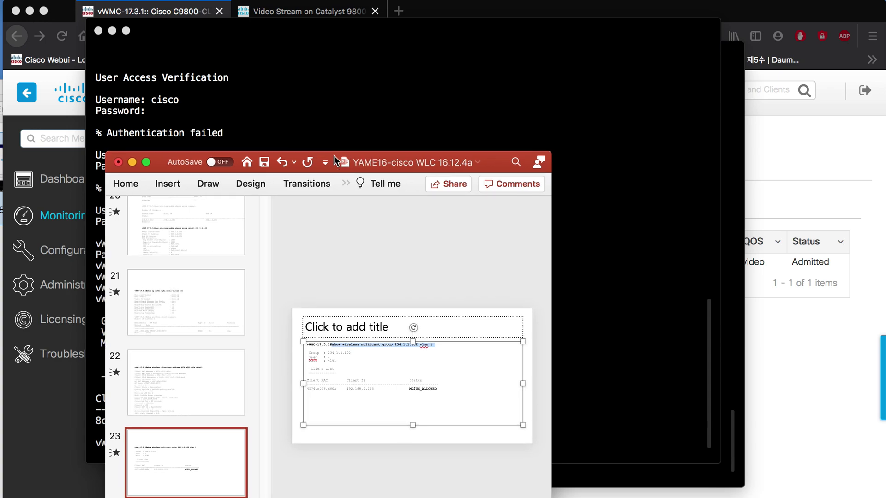
Enlarge the PowerPoint window to full screen and go to slide 9 on wired troubleshooting
{"action": "left_click_drag", "start_coordinate": [334, 156], "coordinate": [239, 10]}
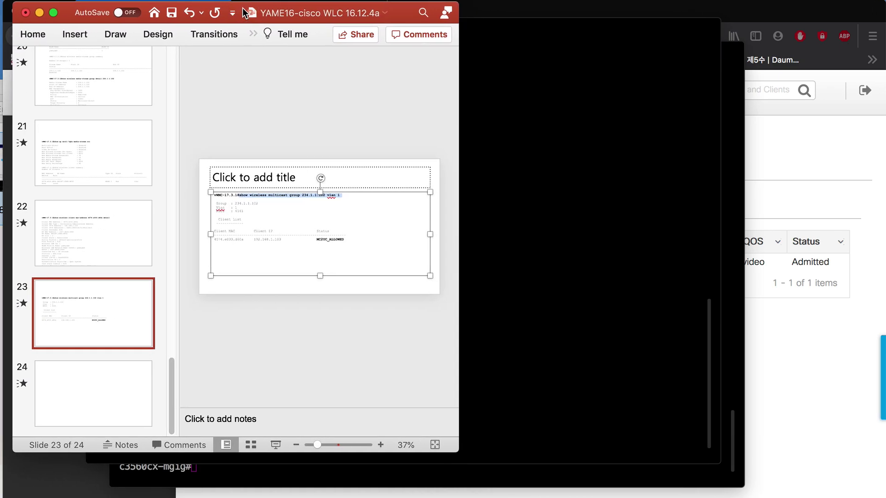
{"action": "left_click_drag", "start_coordinate": [458, 440], "coordinate": [880, 496]}
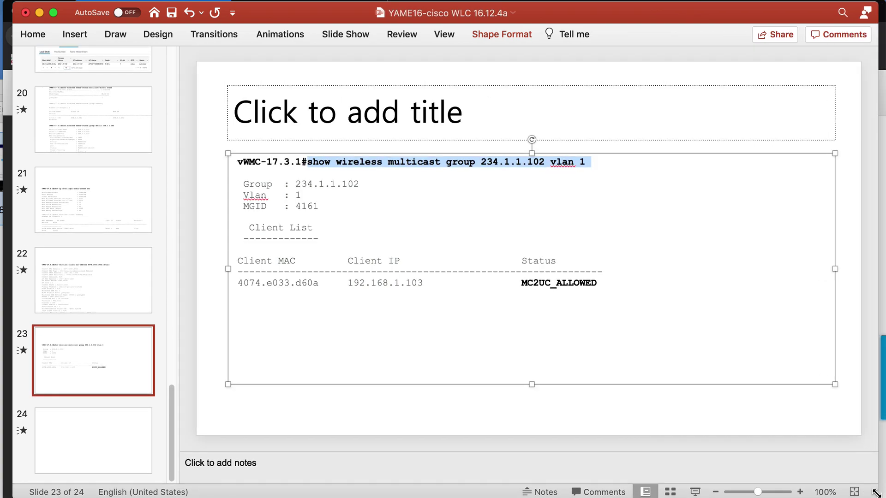
{"action": "scroll", "coordinate": [144, 211], "scroll_direction": "up", "scroll_amount": 15}
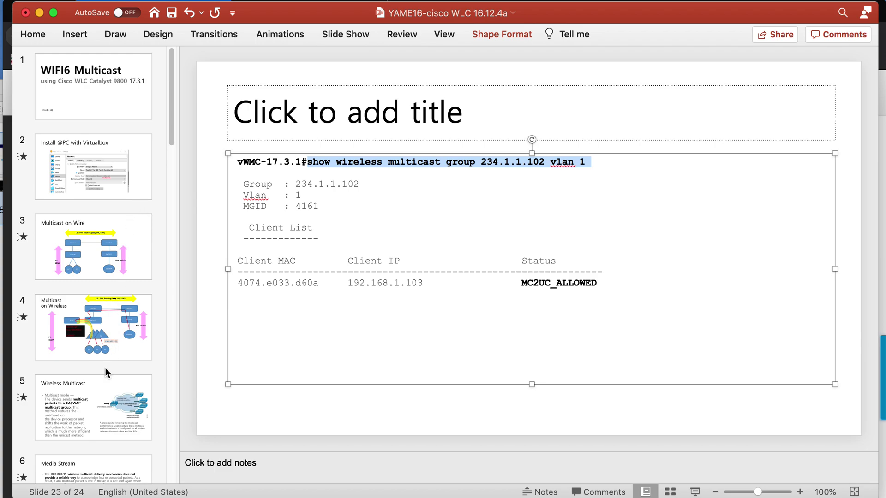
{"action": "scroll", "coordinate": [105, 369], "scroll_direction": "down", "scroll_amount": 3}
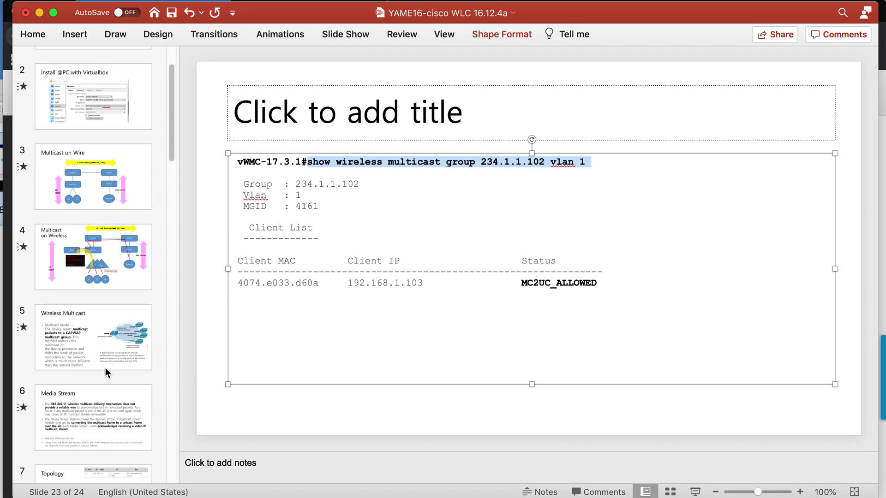
{"action": "scroll", "coordinate": [105, 372], "scroll_direction": "down", "scroll_amount": 9}
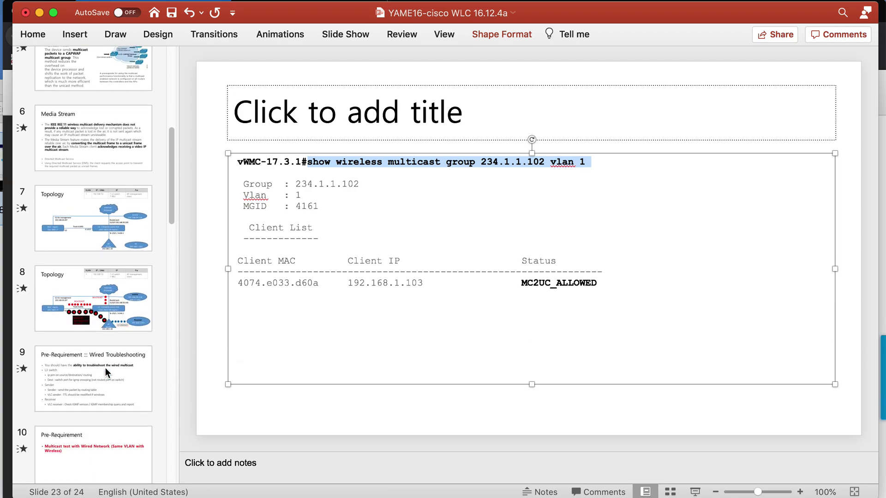
{"action": "left_click", "coordinate": [105, 372]}
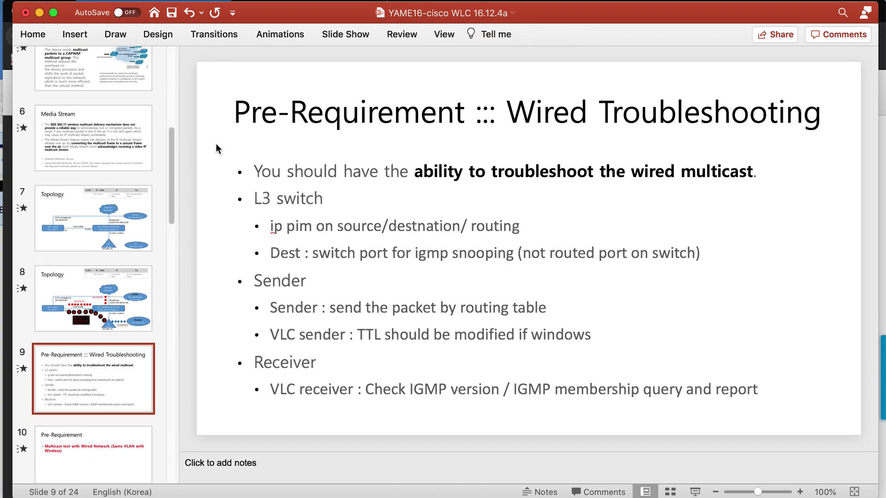
Open slide 11, Multicast @ C9800, and step through its Media Stream, Band Media Stream and WLAN items
{"action": "scroll", "coordinate": [97, 369], "scroll_direction": "down", "scroll_amount": 4}
{"action": "left_click", "coordinate": [97, 403]}
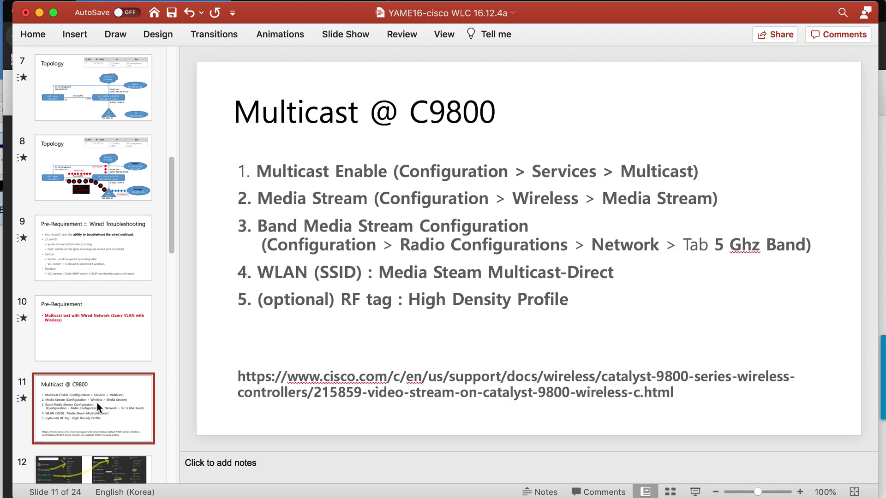
{"action": "left_click", "coordinate": [288, 169]}
{"action": "left_click", "coordinate": [291, 199]}
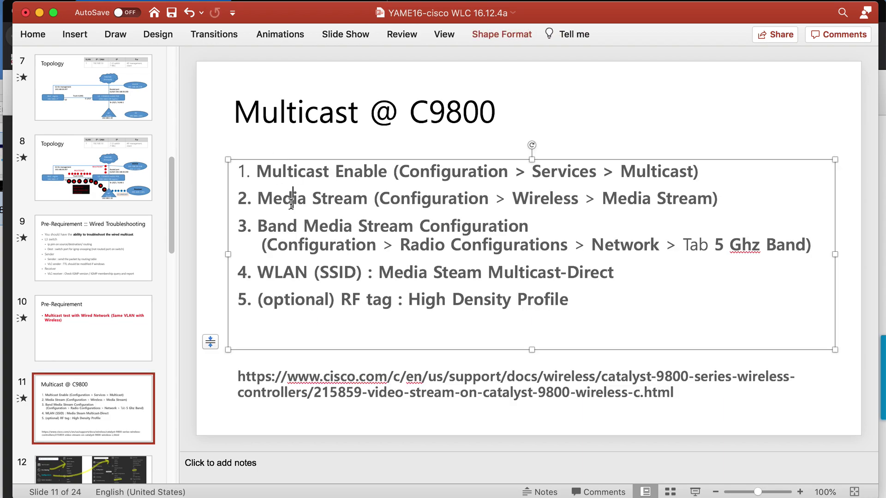
{"action": "left_click", "coordinate": [295, 234]}
{"action": "left_click", "coordinate": [314, 270]}
{"action": "key", "text": "super+Tab"}
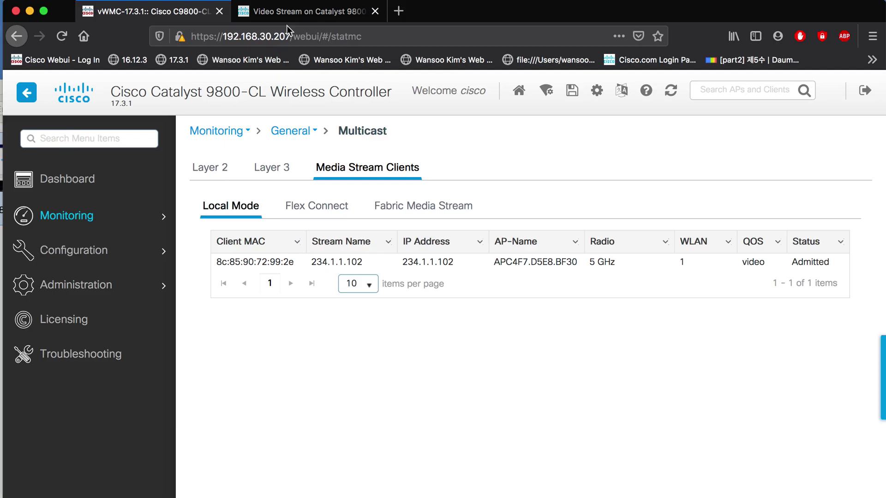
{"action": "left_click", "coordinate": [296, 13]}
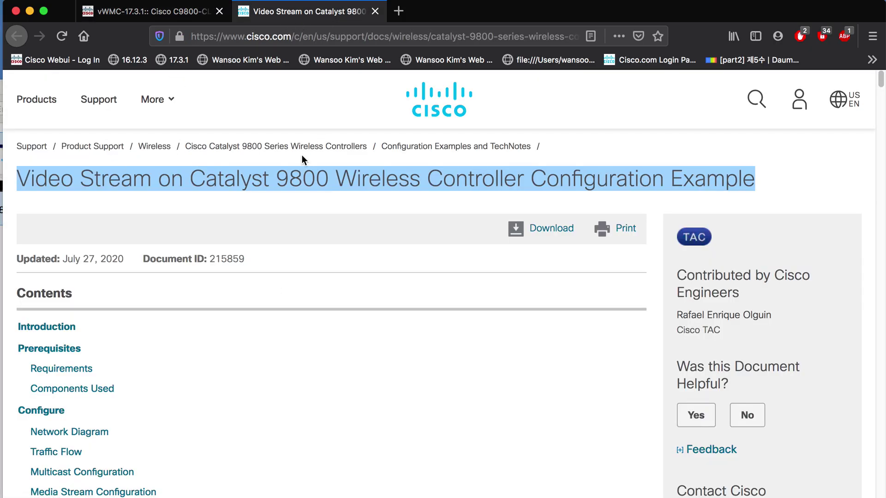
{"action": "left_click", "coordinate": [281, 165]}
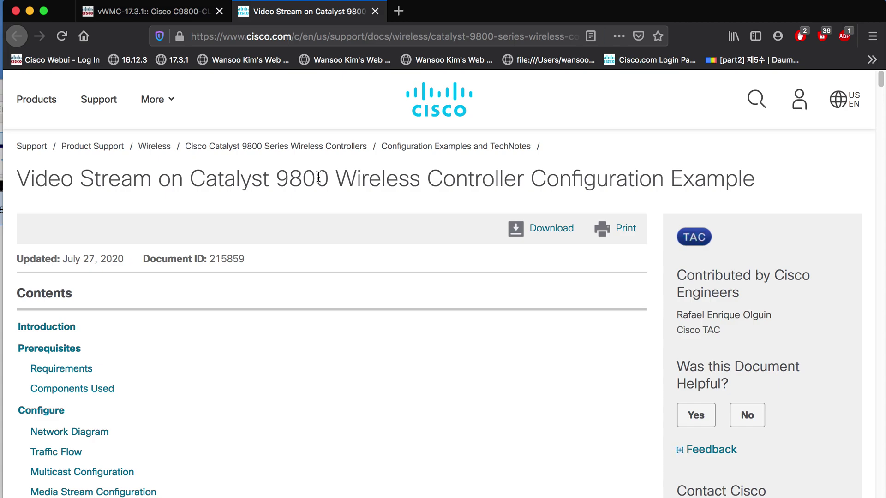
{"action": "left_click", "coordinate": [164, 14]}
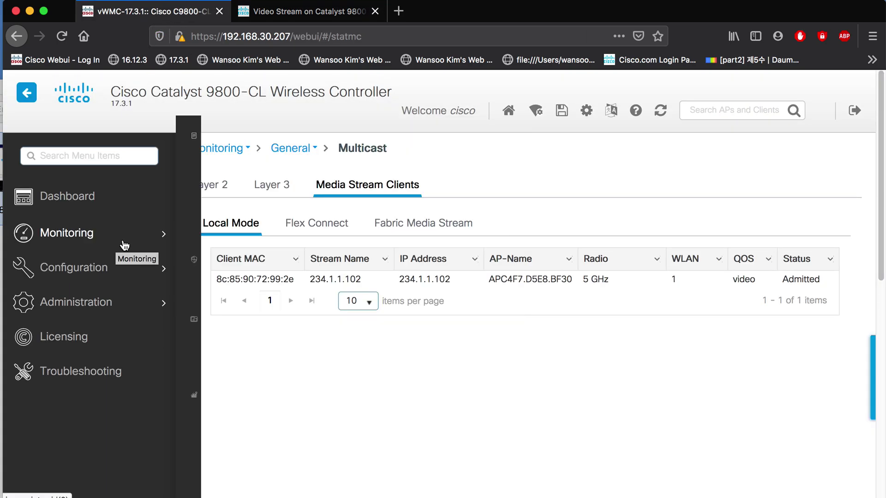
{"action": "mouse_move", "coordinate": [123, 243]}
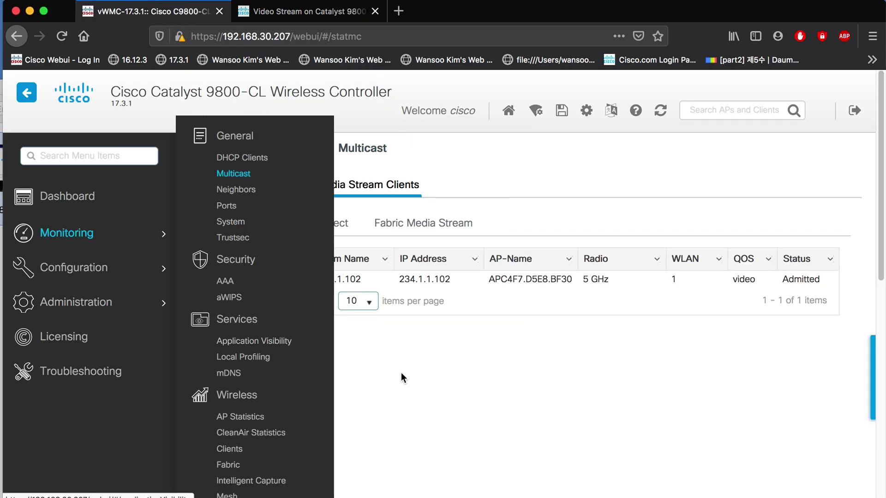